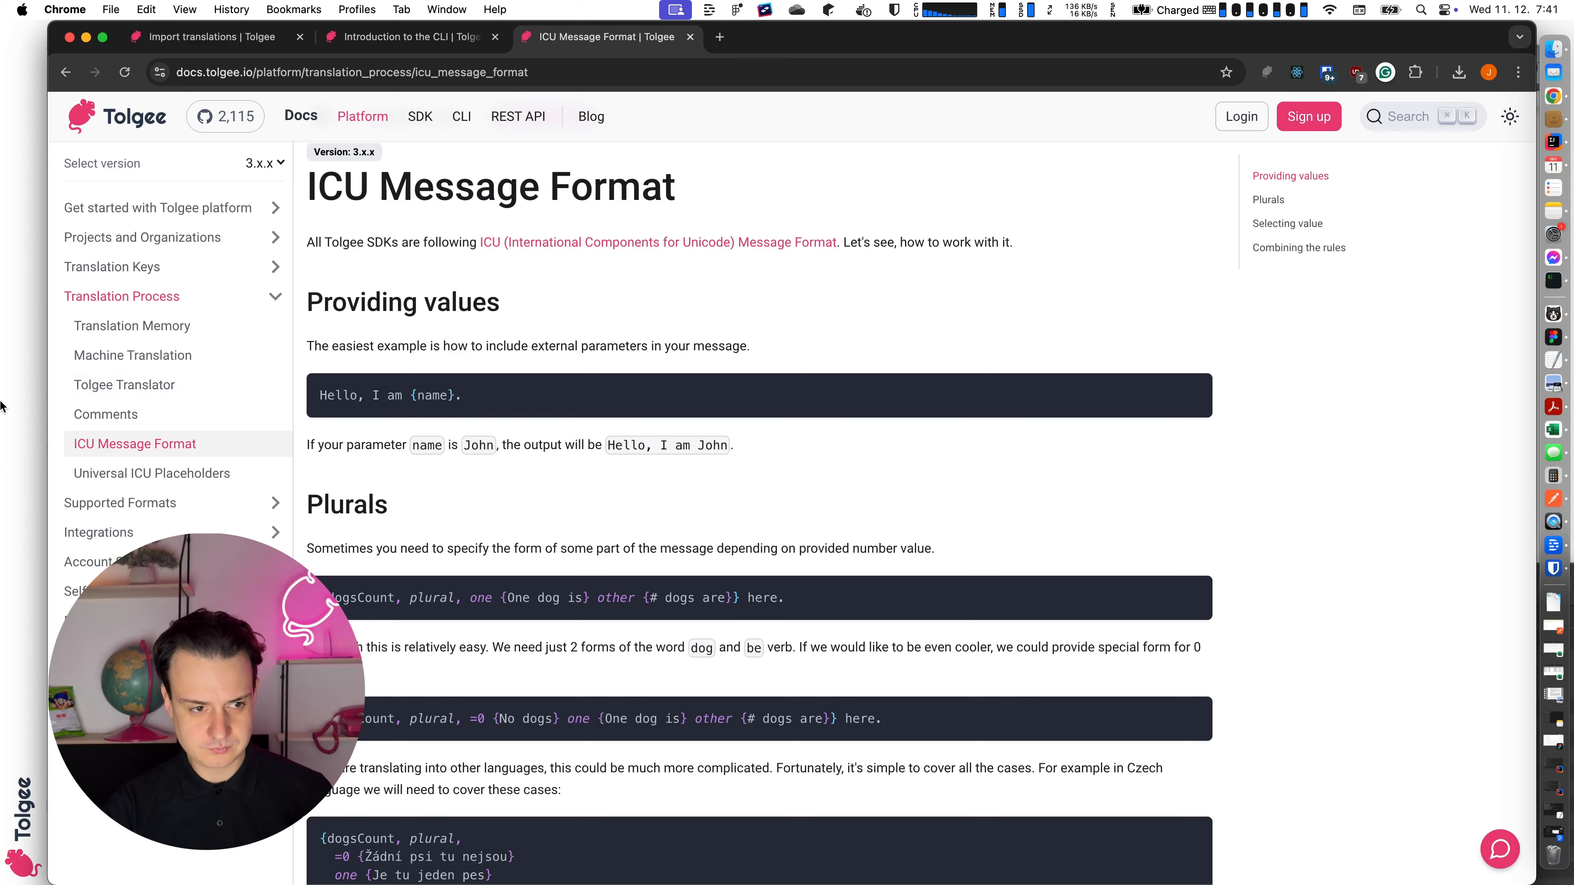
Step: Examine the ICU Message Format page's English plural example, focusing on the dogsCount parameter, the plural keyword and the one and other forms
scroll(587, 438, down, 3)
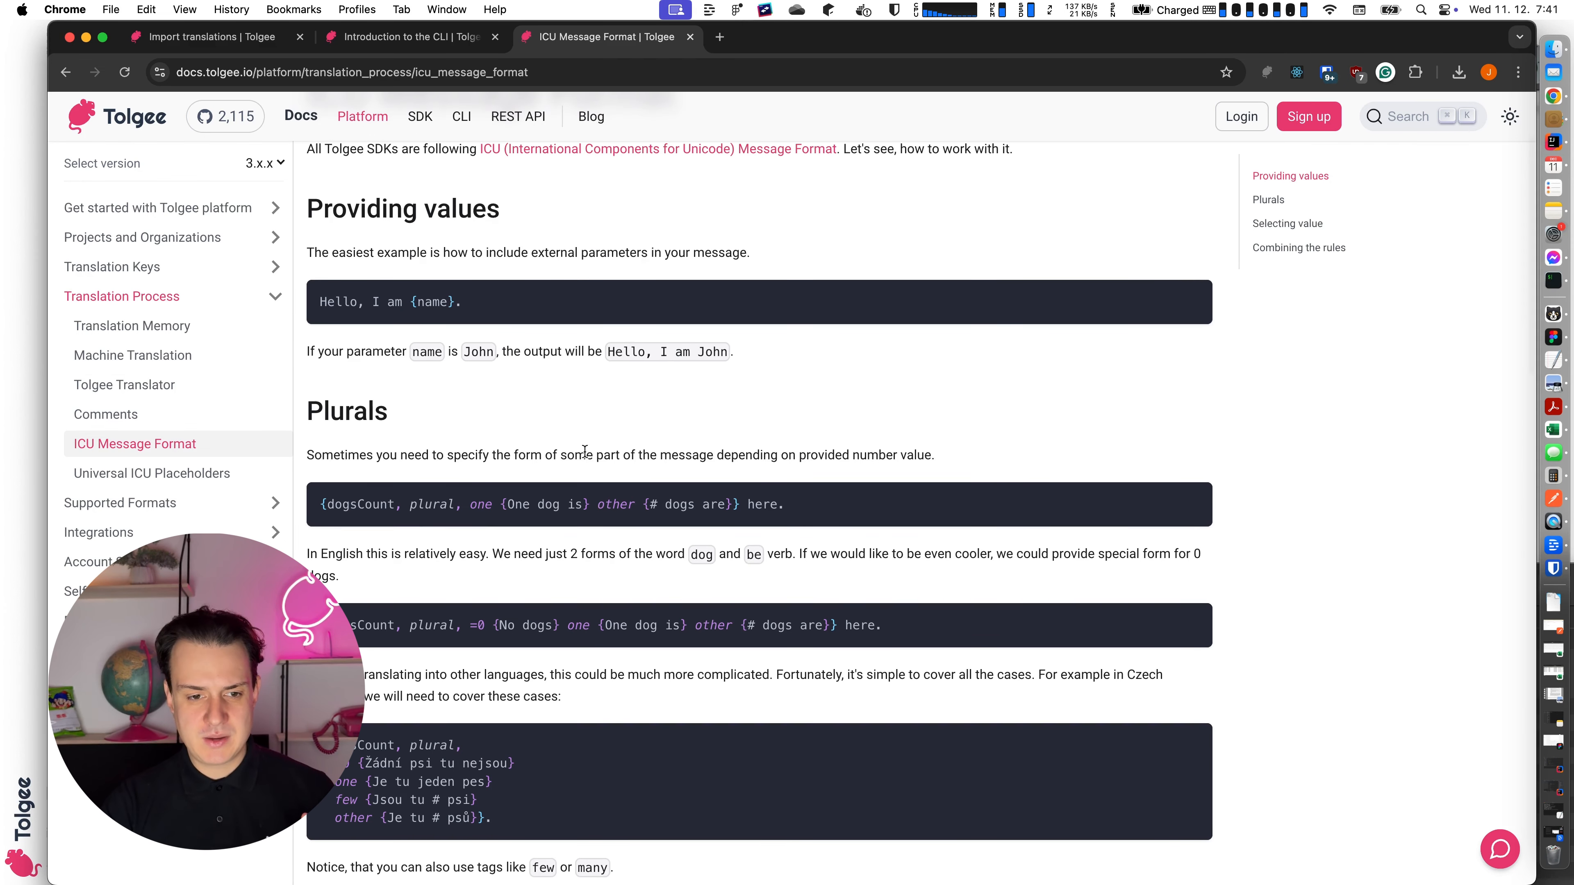
scroll(586, 433, down, 2)
scroll(421, 465, up, 1)
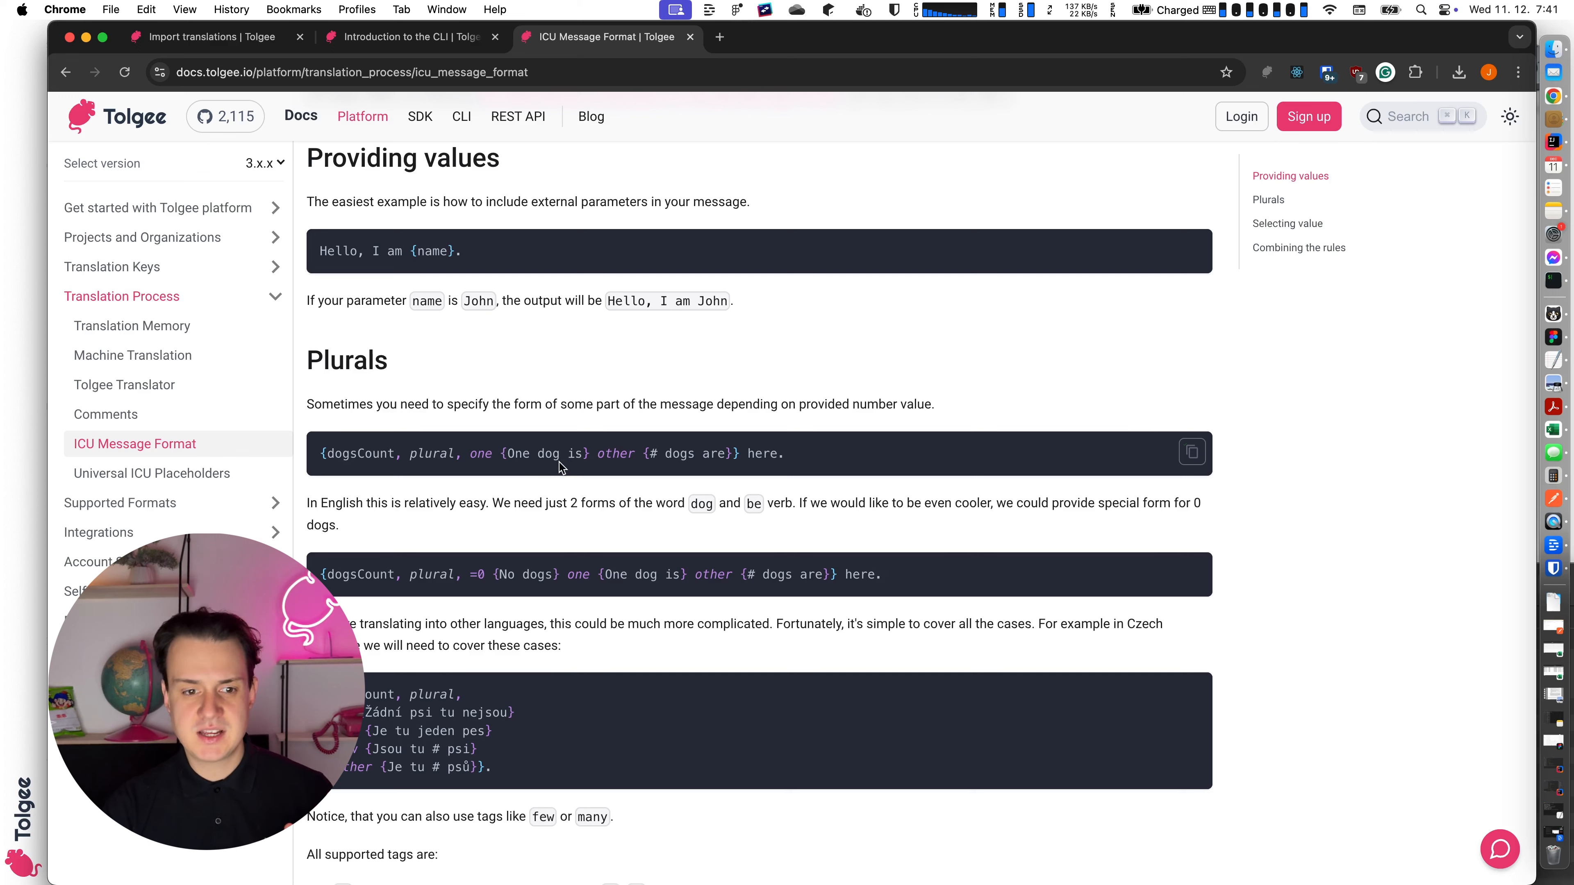
click(370, 454)
double_click(371, 454)
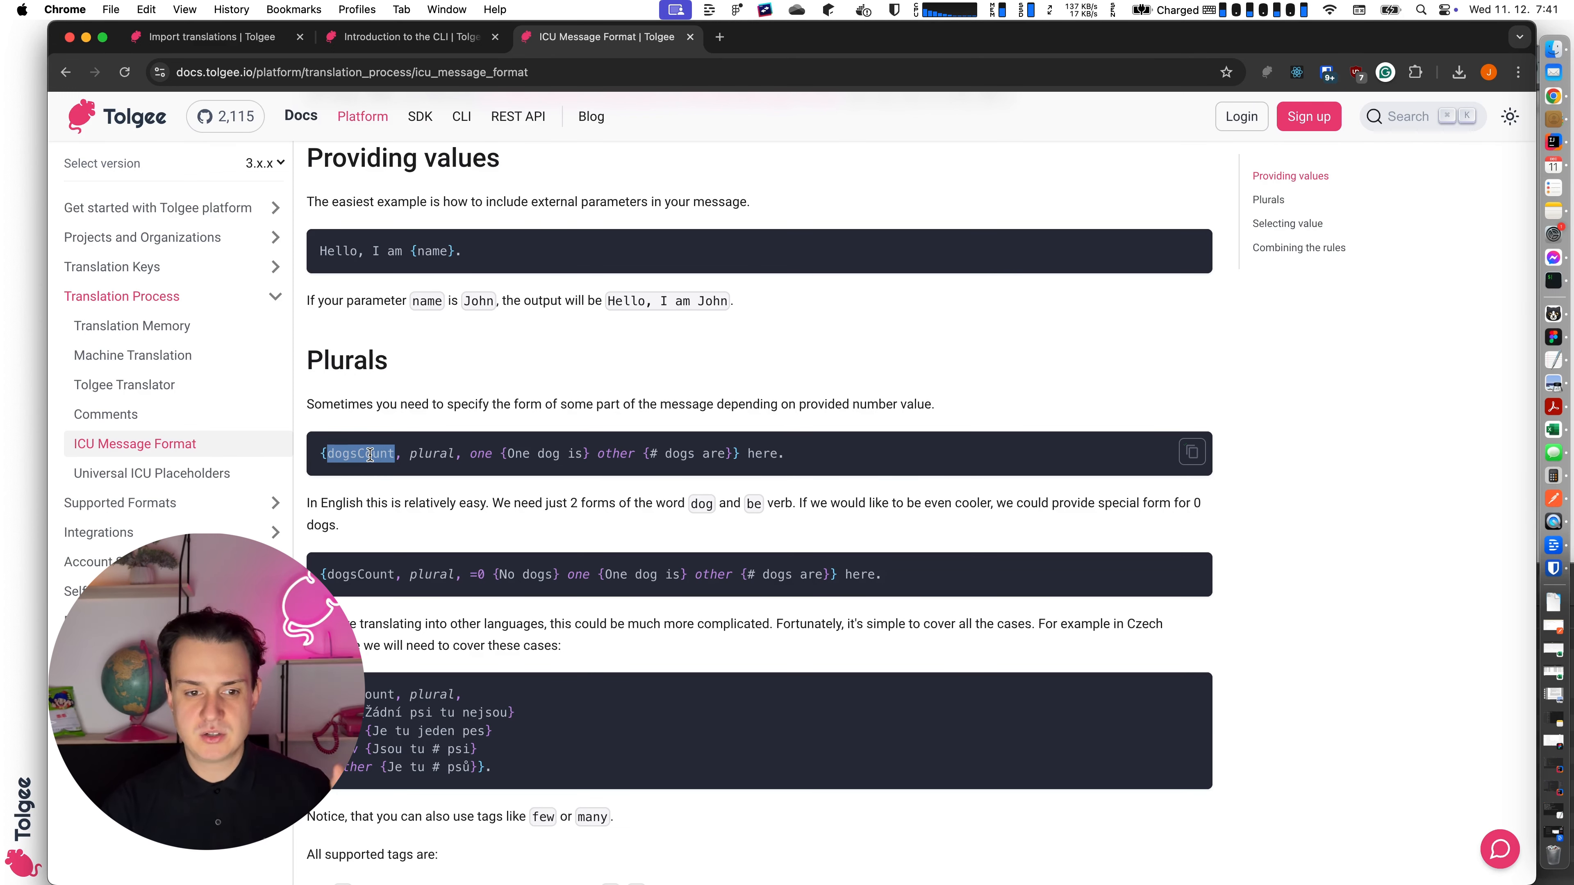
double_click(427, 454)
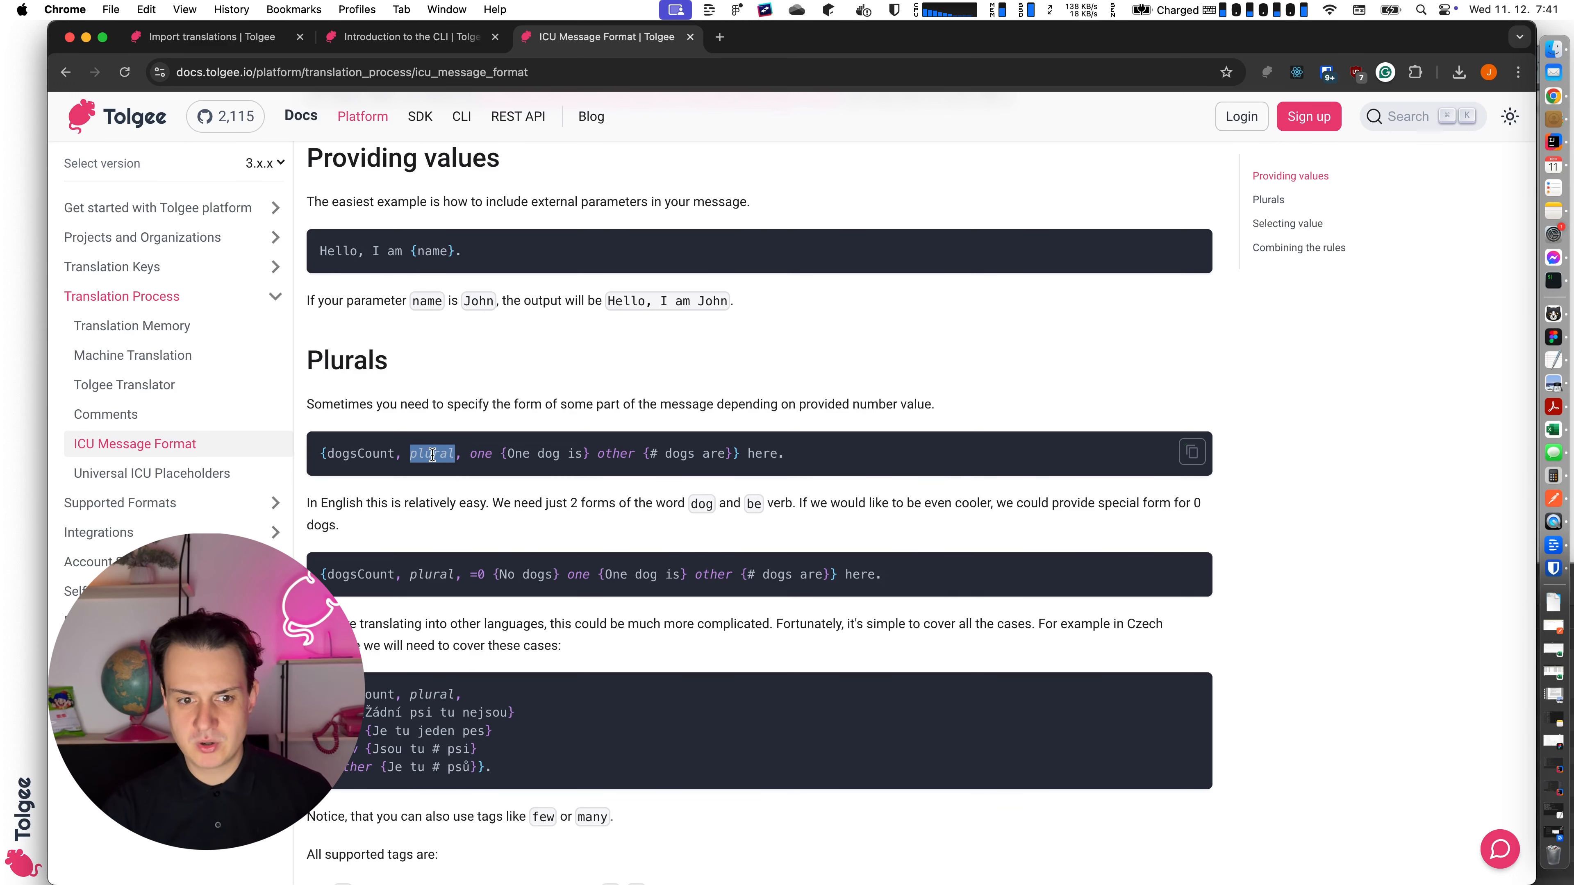
click(496, 456)
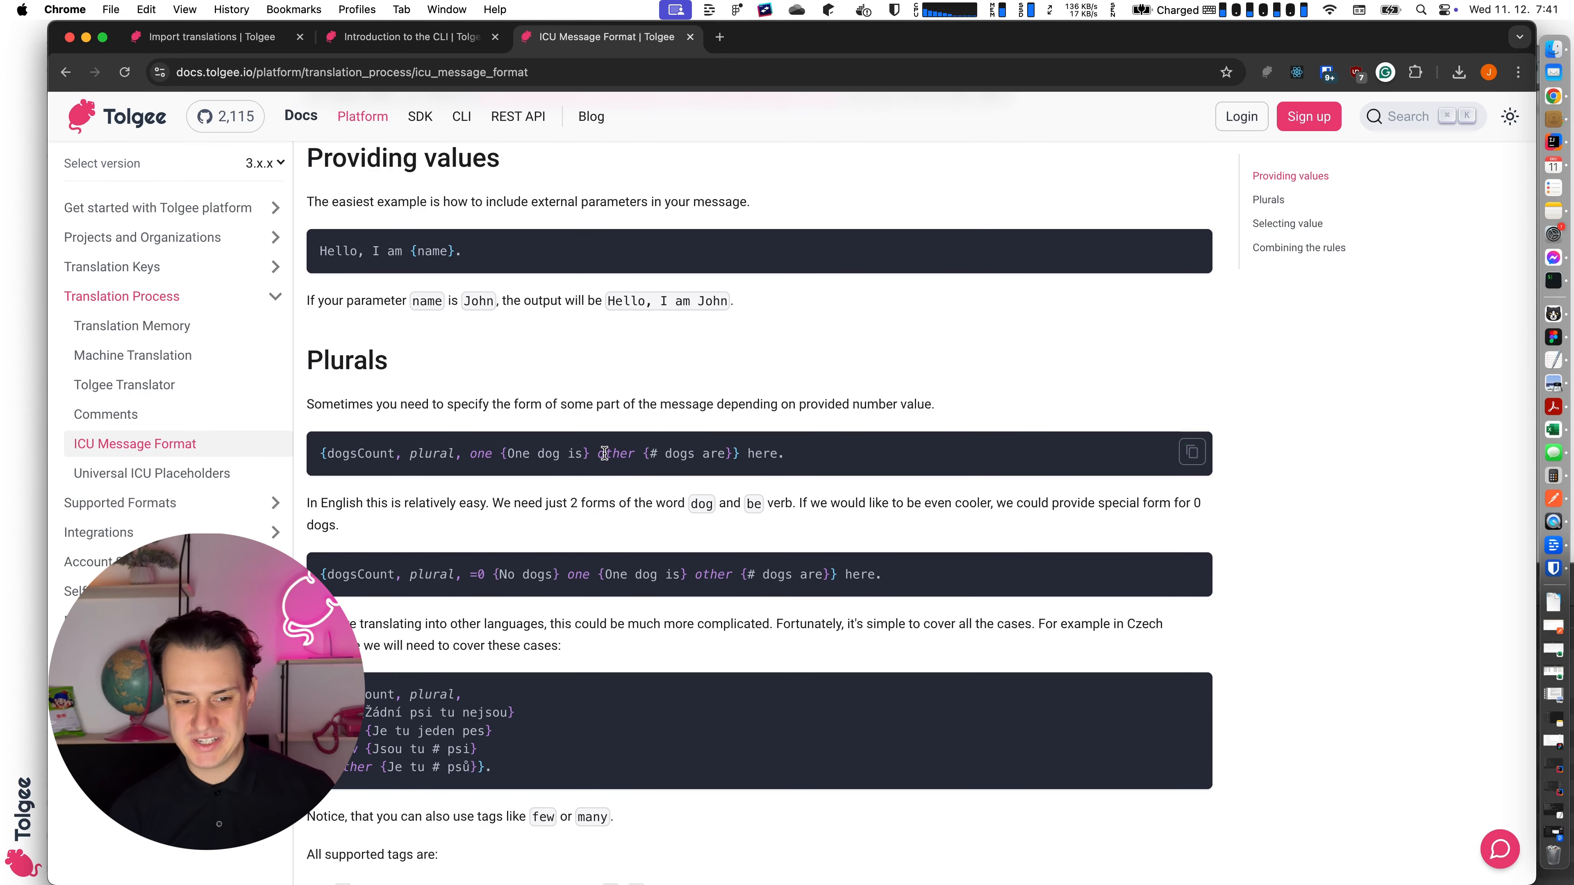
Step: Examine the Czech plural example and its few and other forms, and compare it with the English examples
scroll(604, 453, down, 3)
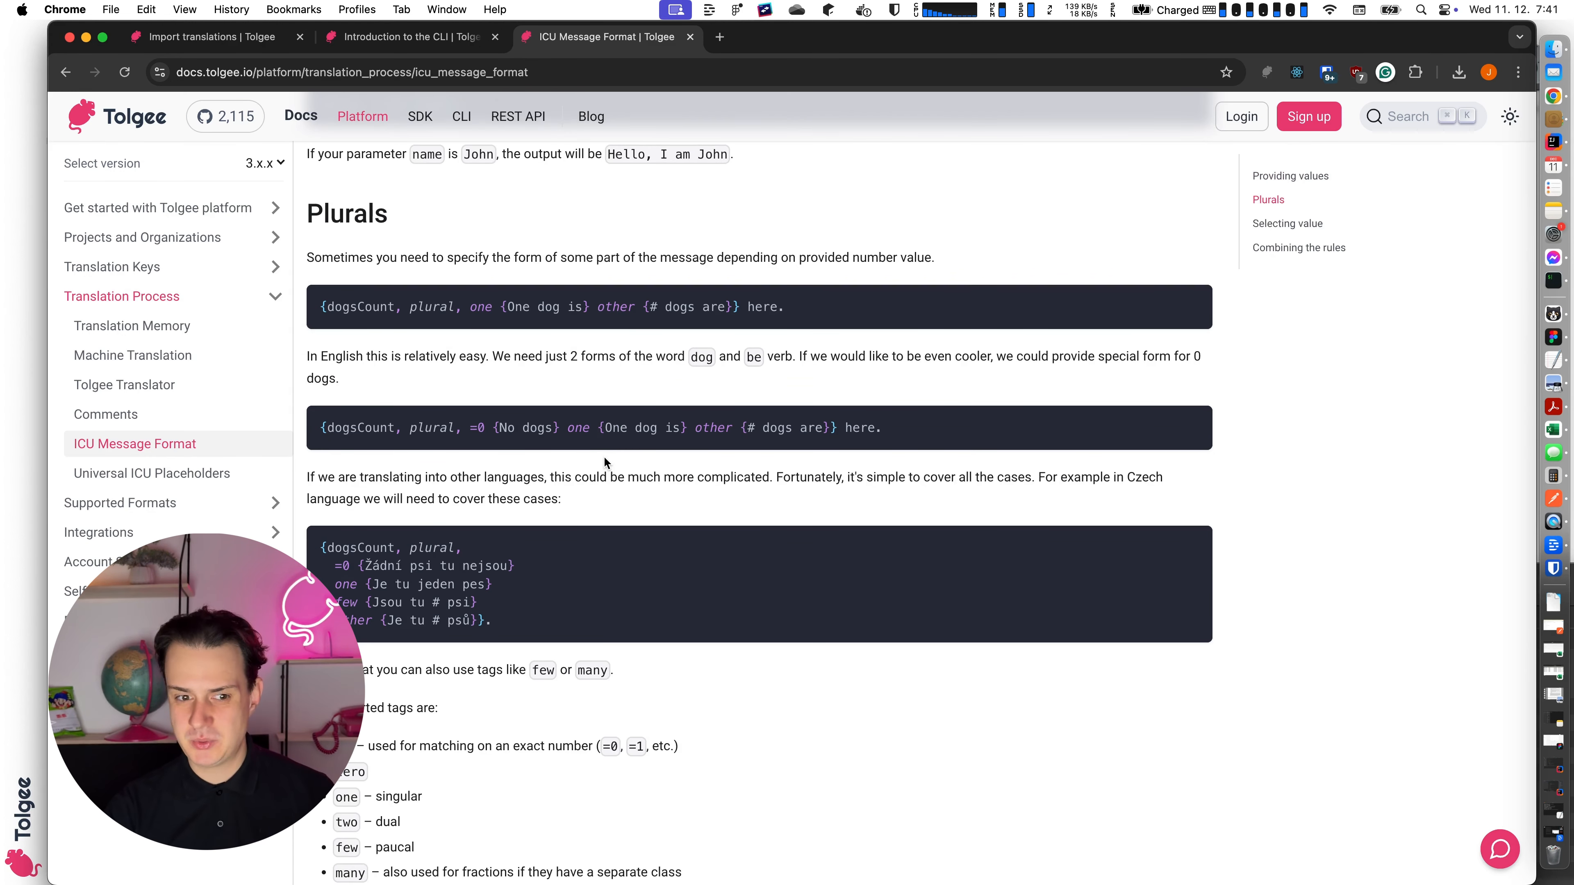
scroll(604, 458, down, 1)
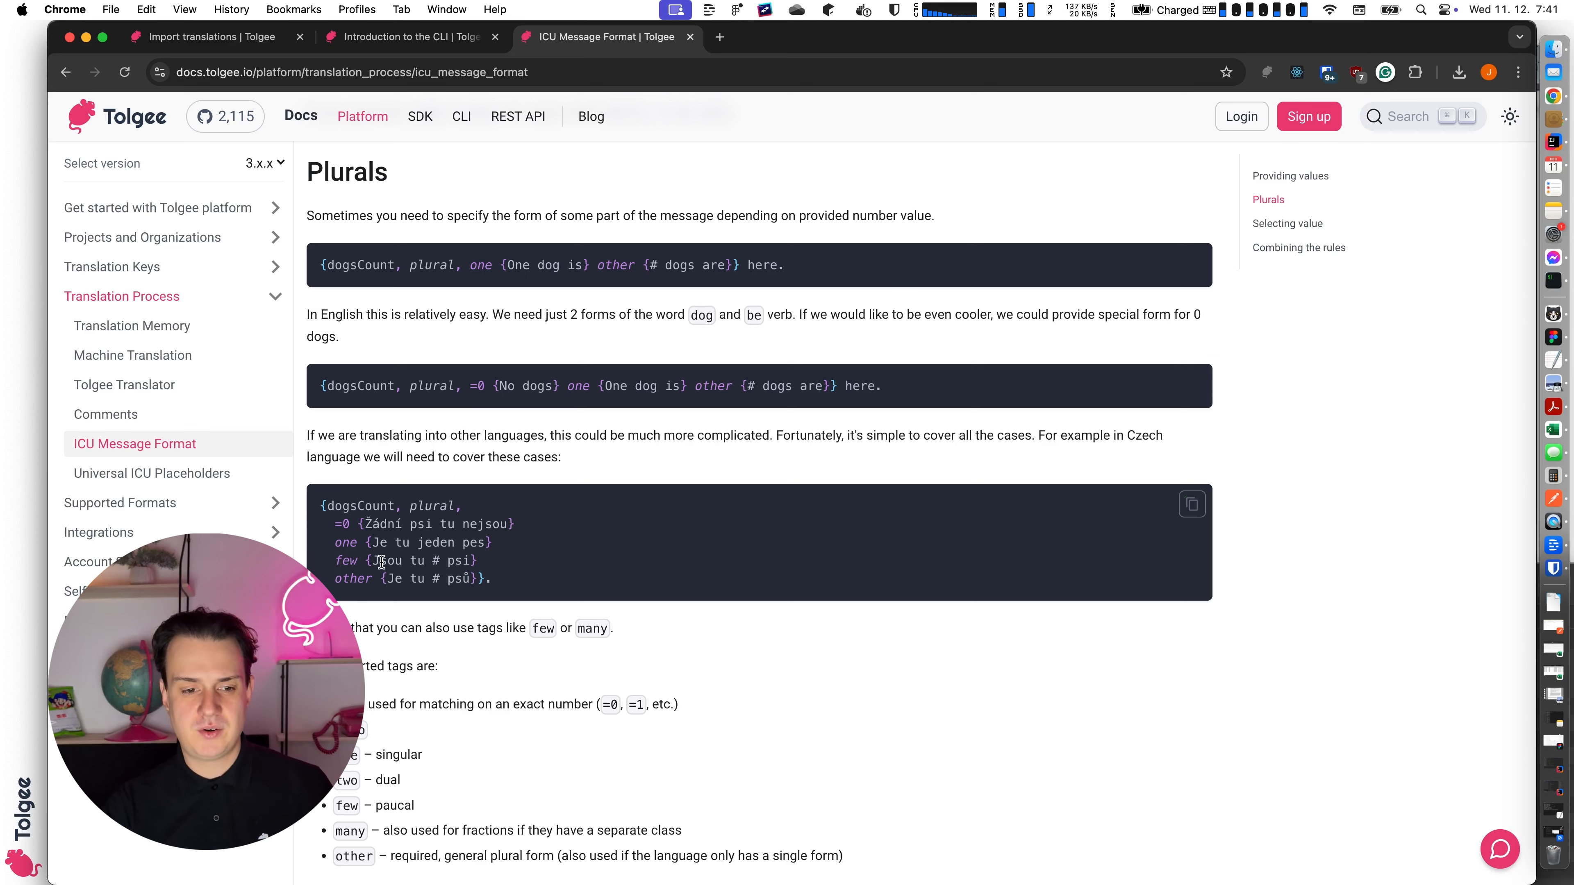
drag(334, 561, 502, 563)
click(503, 569)
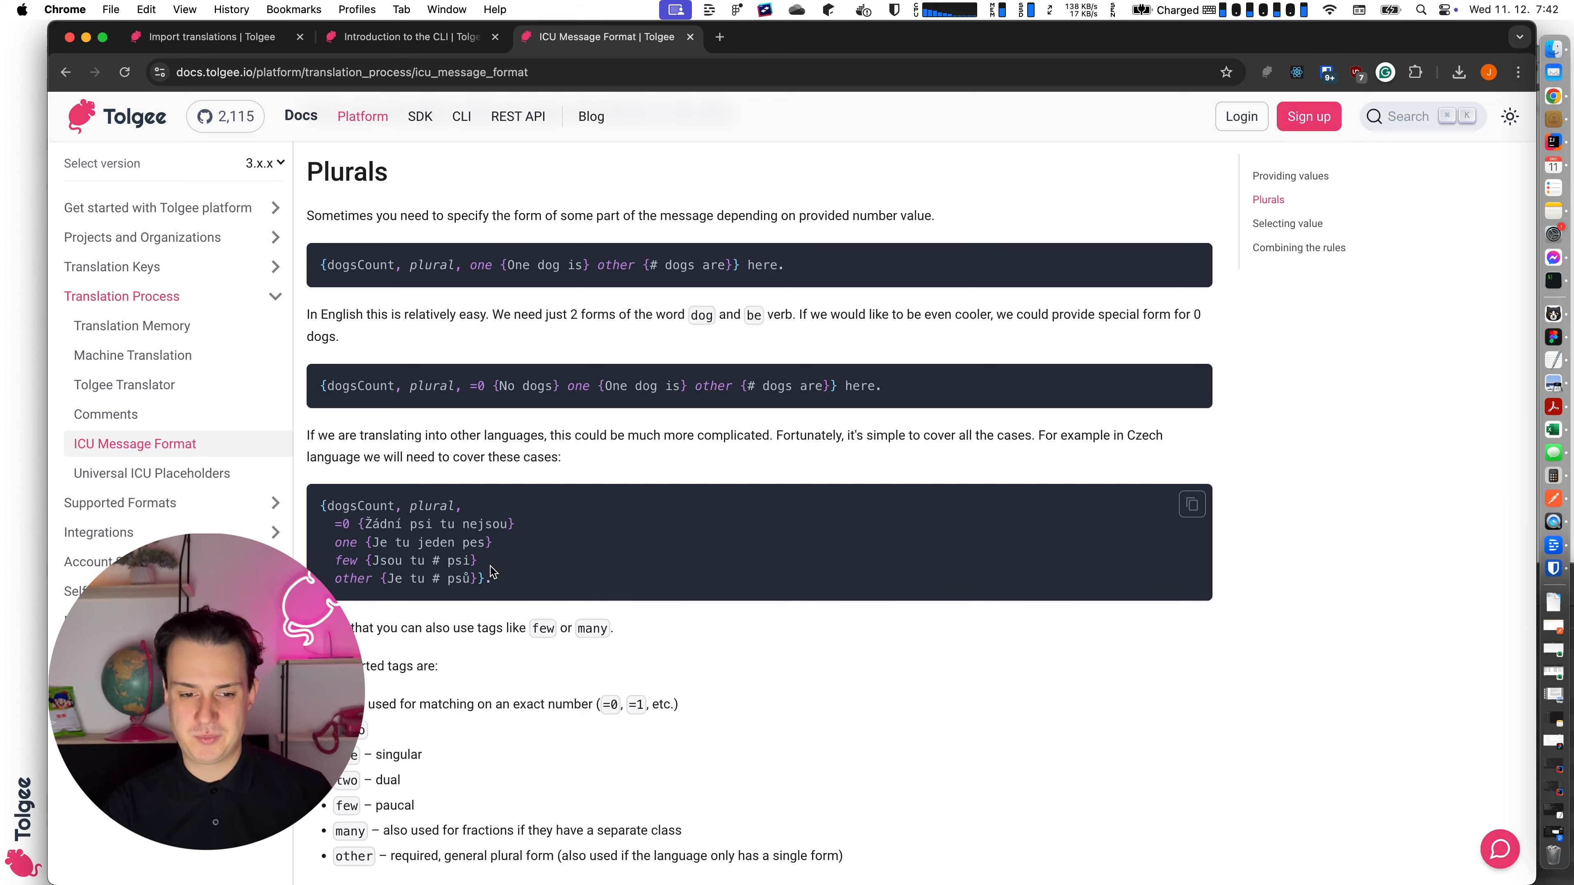
double_click(461, 560)
click(508, 564)
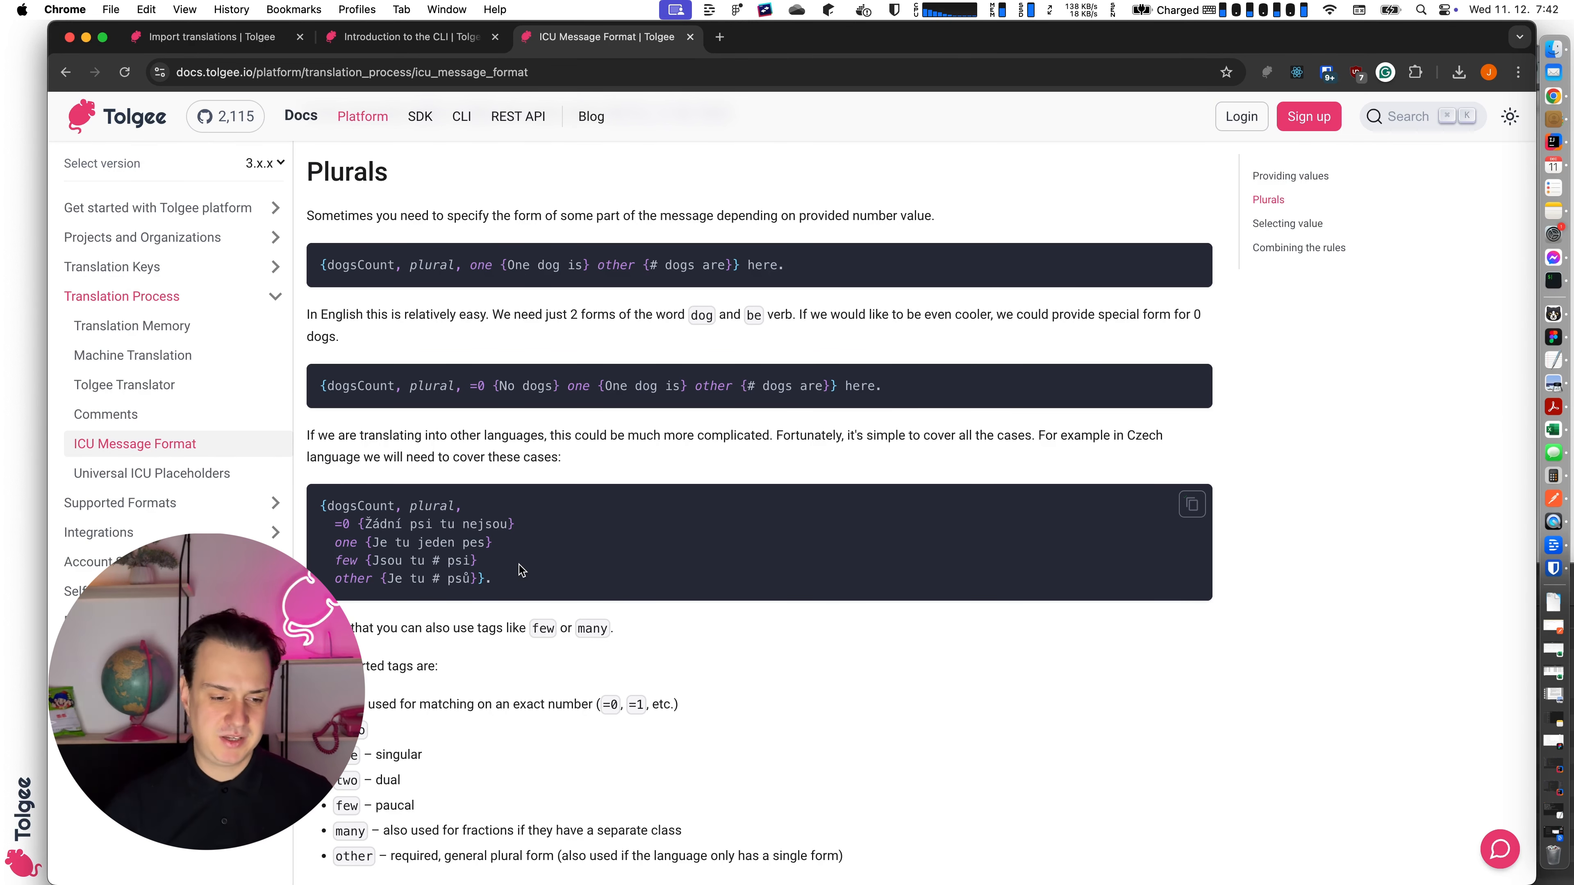
scroll(533, 562, up, 5)
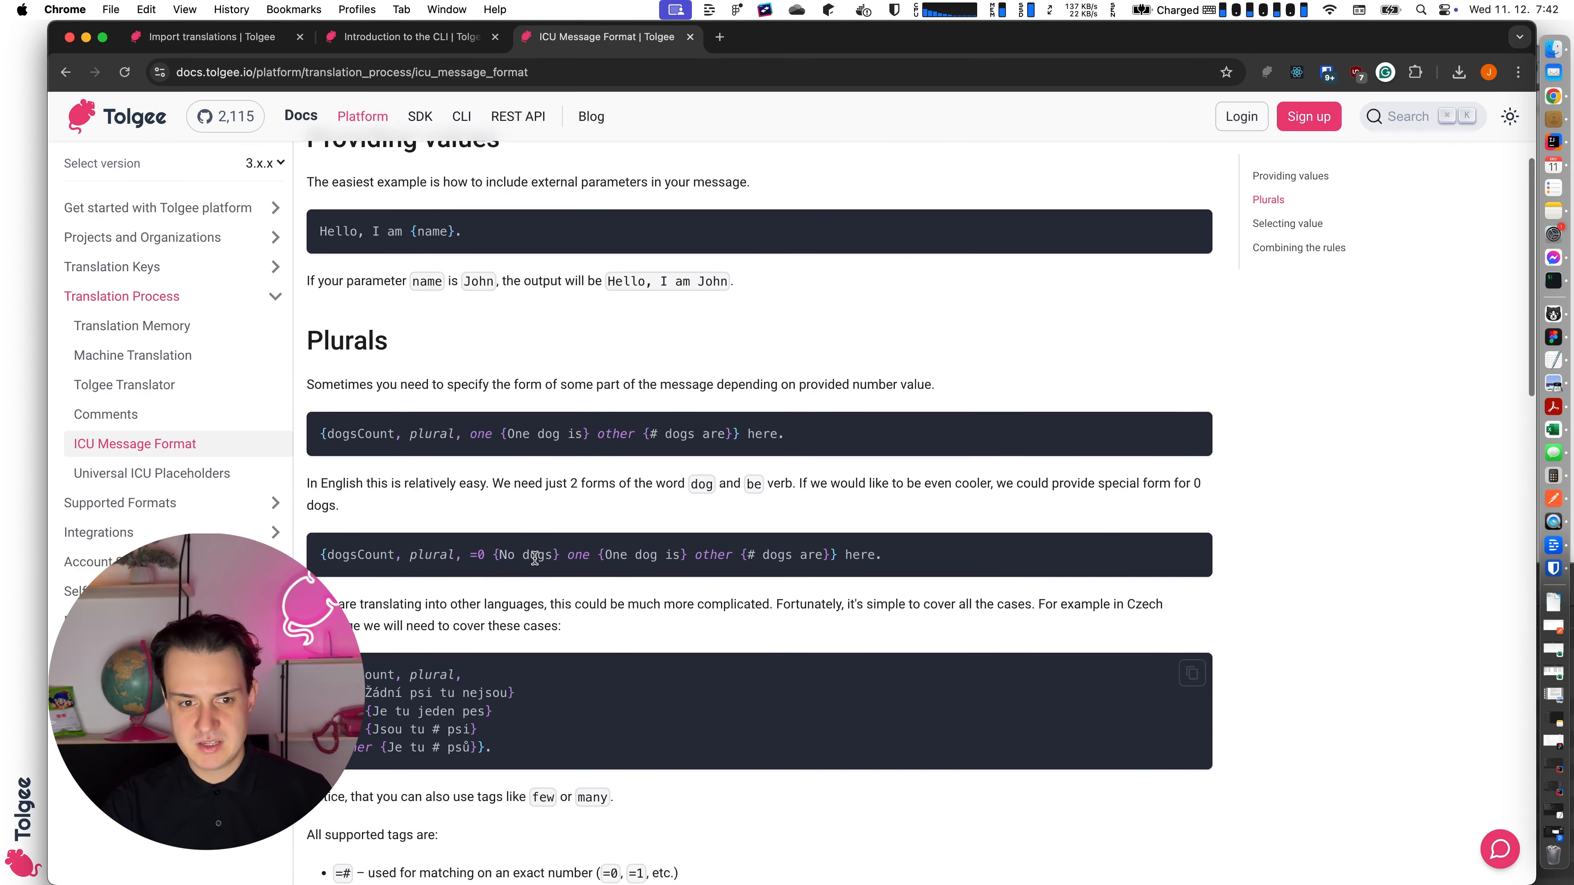
scroll(534, 564, down, 1)
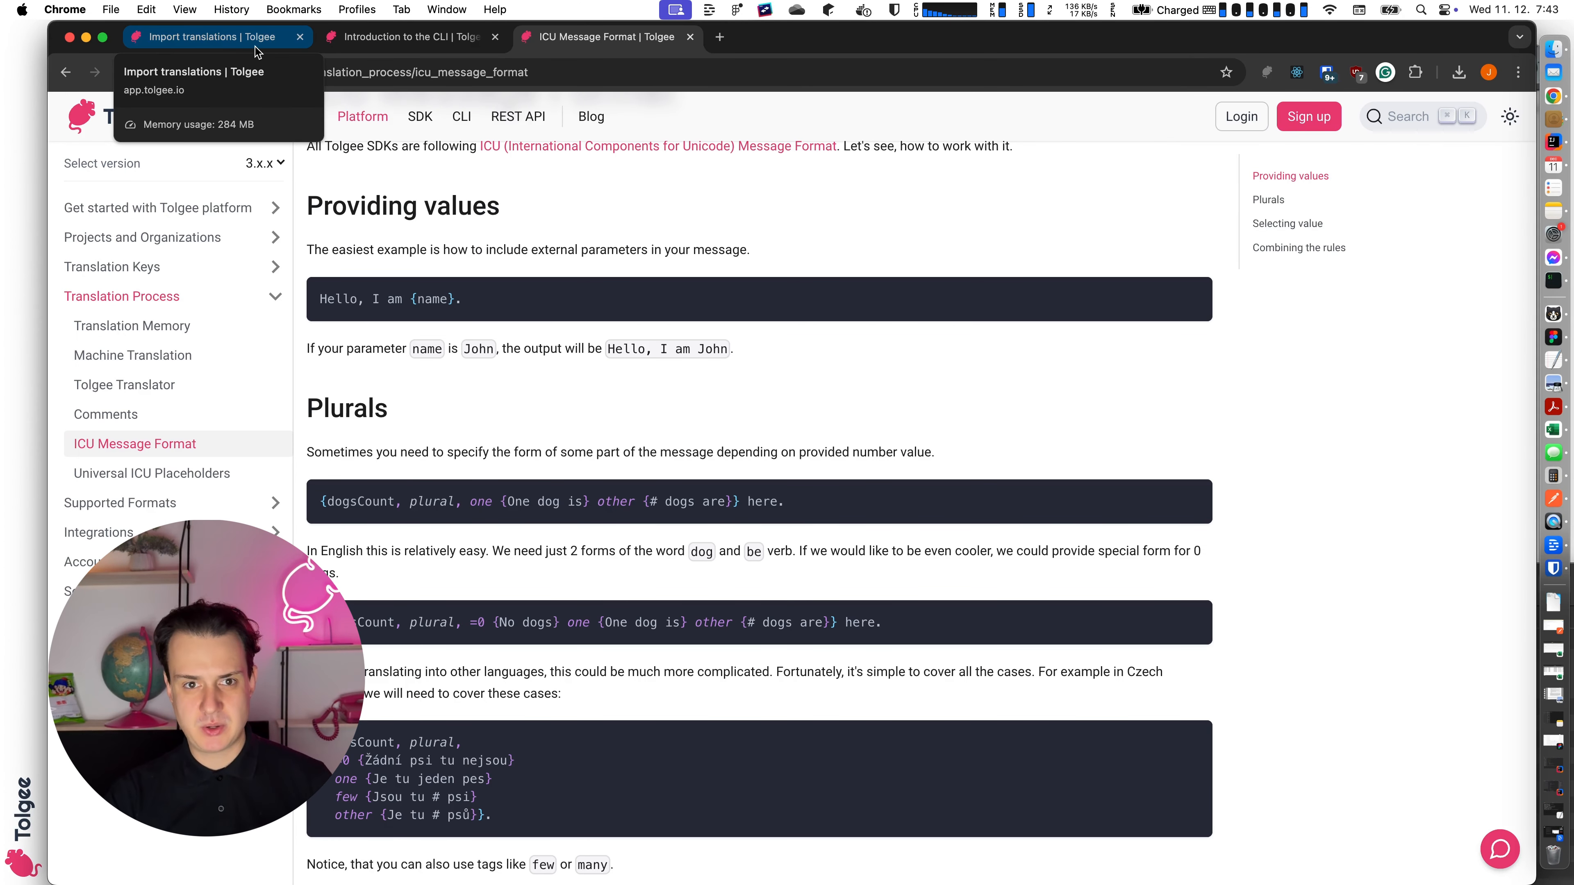
Step: Upload strings.xml from the PackingApp folder to the Packing App project's translation import and assign it to English
click(255, 44)
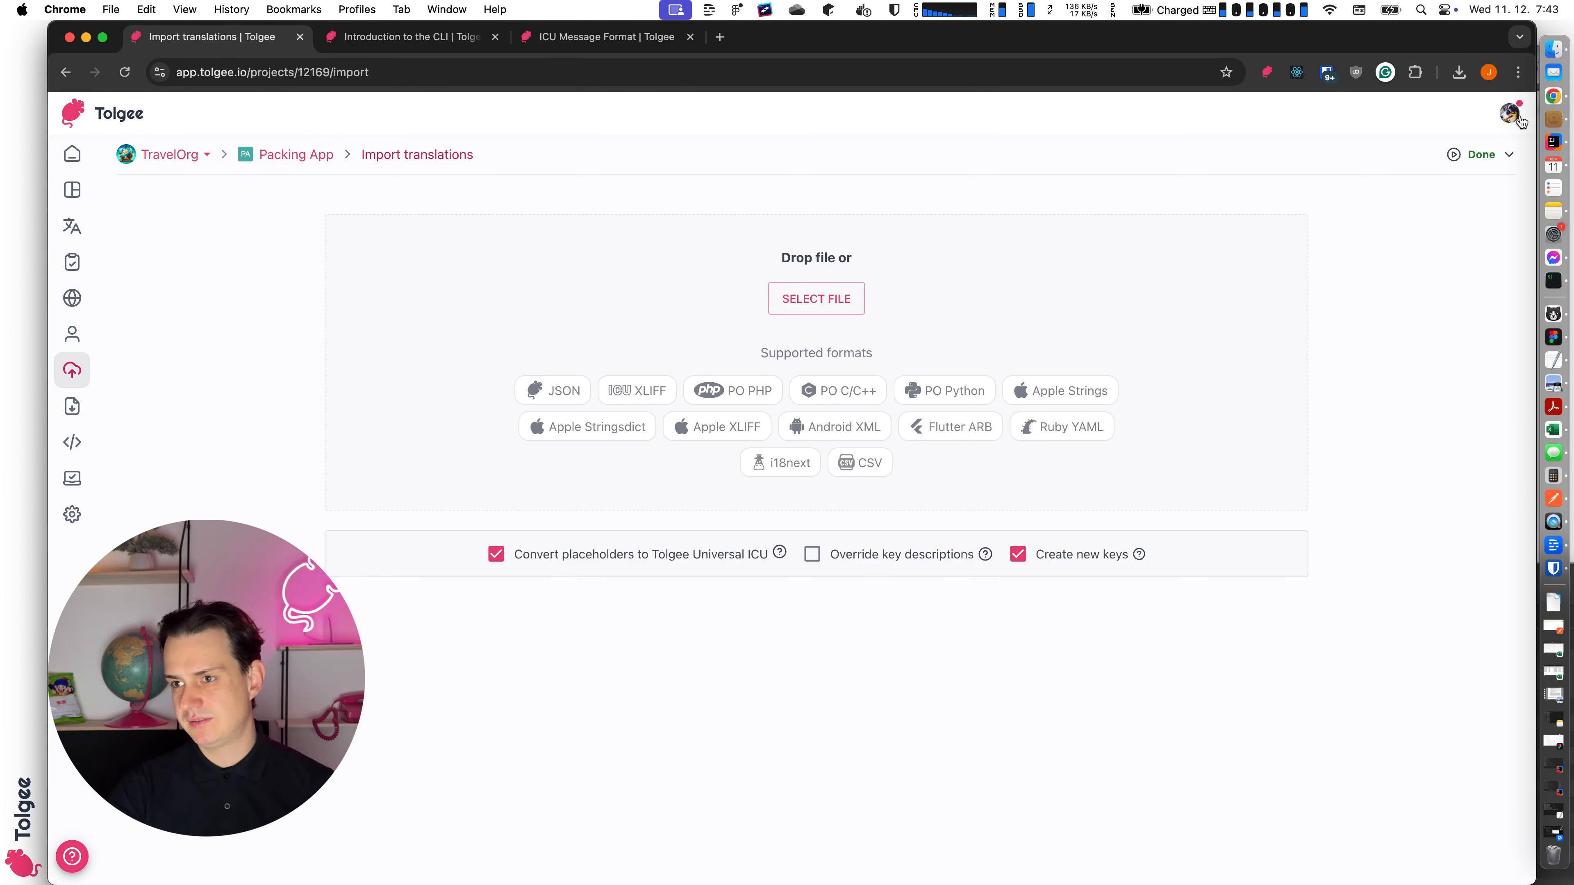
click(1554, 48)
click(1200, 750)
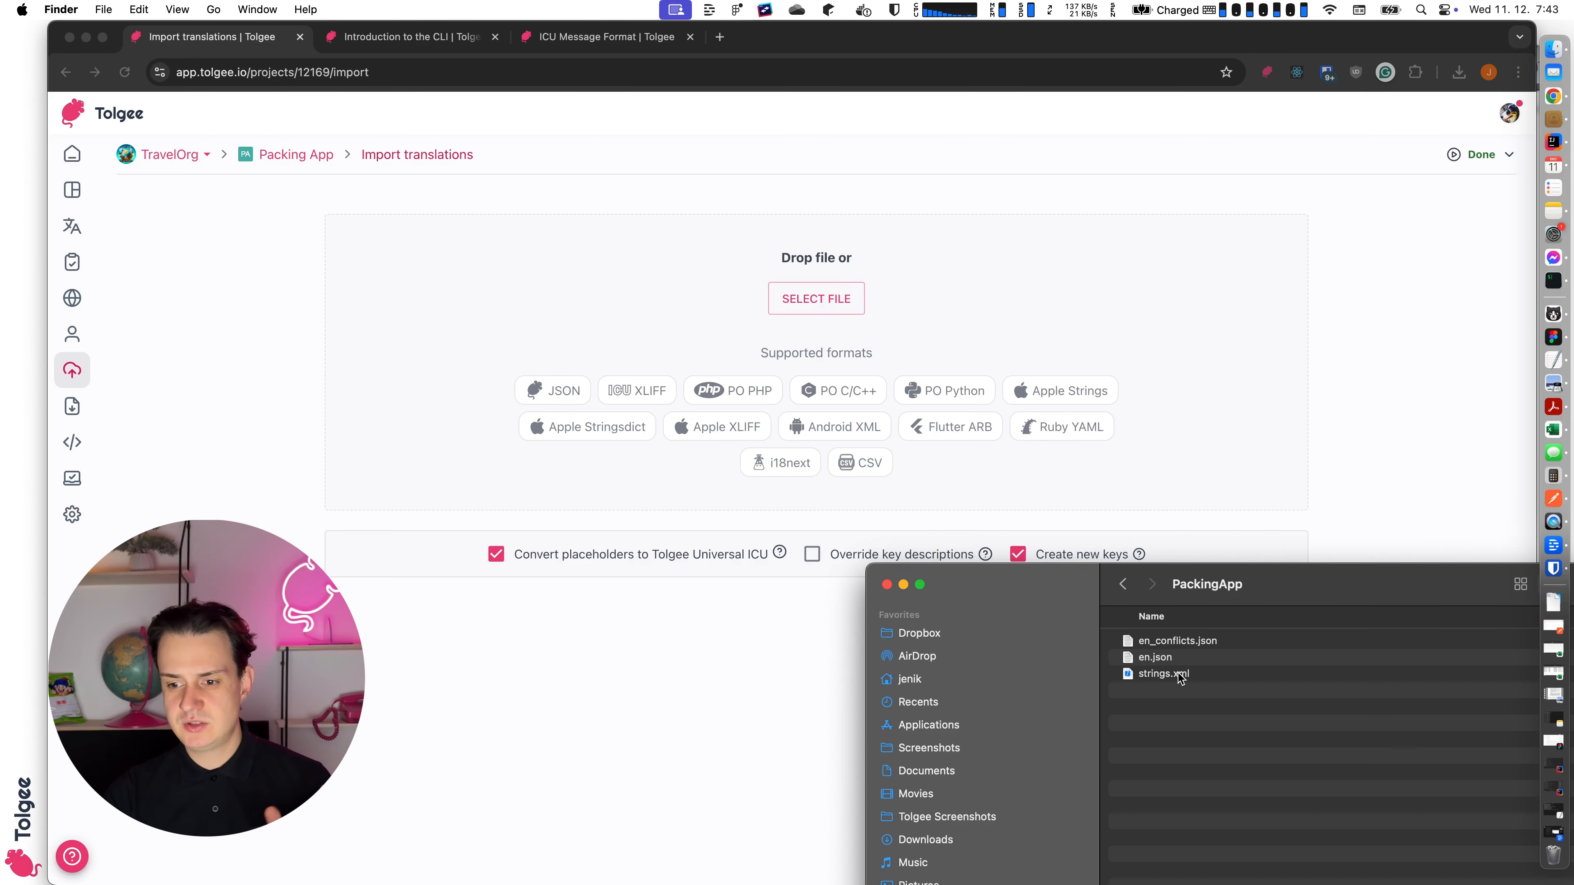
drag(1179, 676, 914, 379)
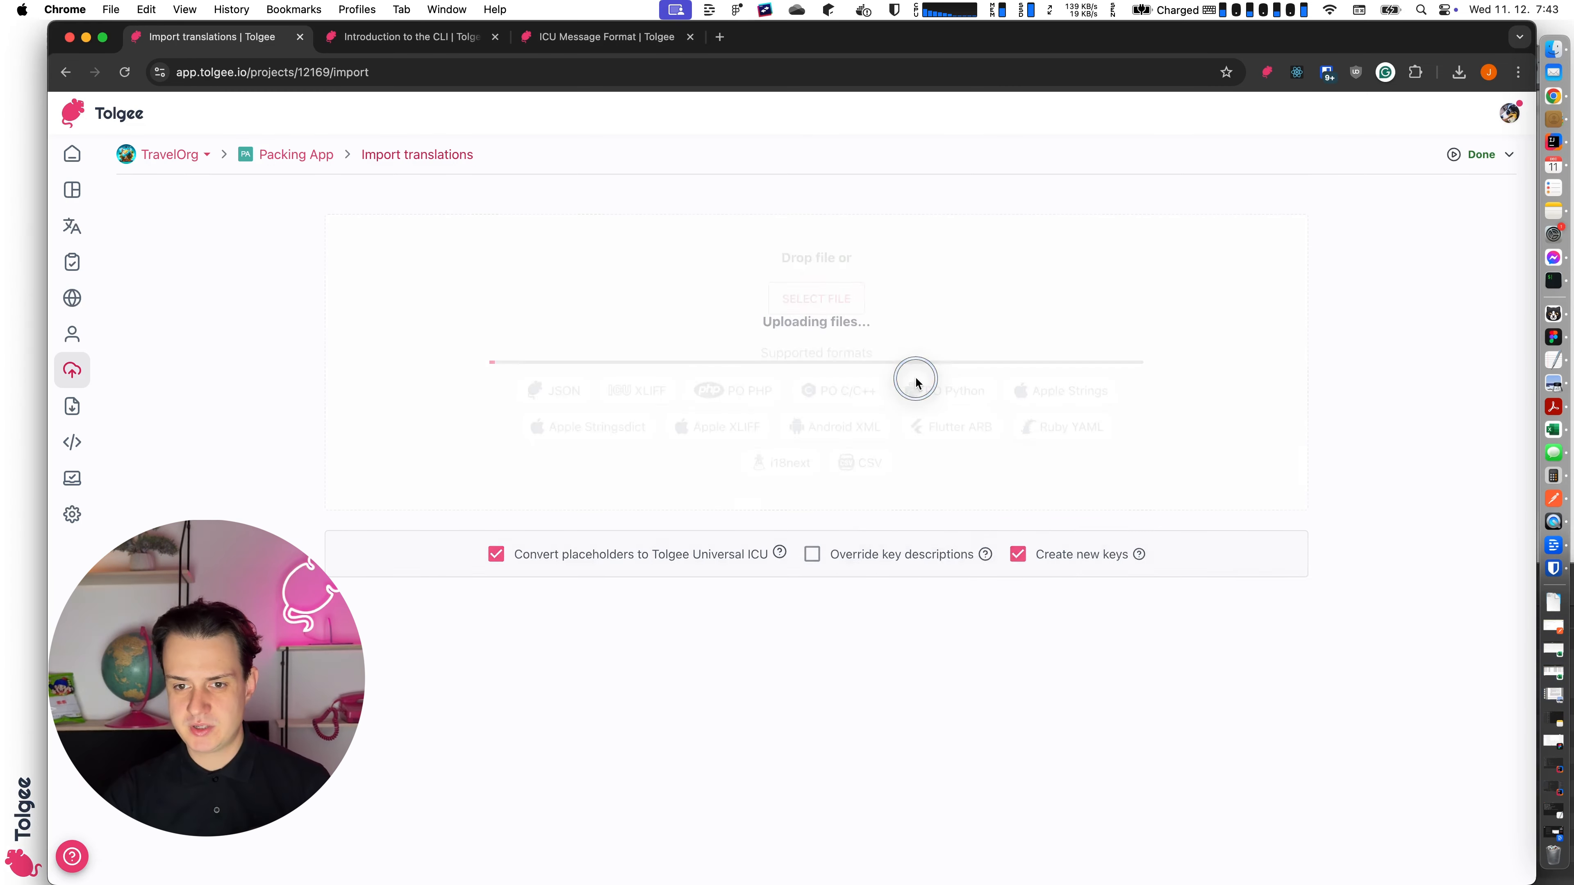
click(424, 694)
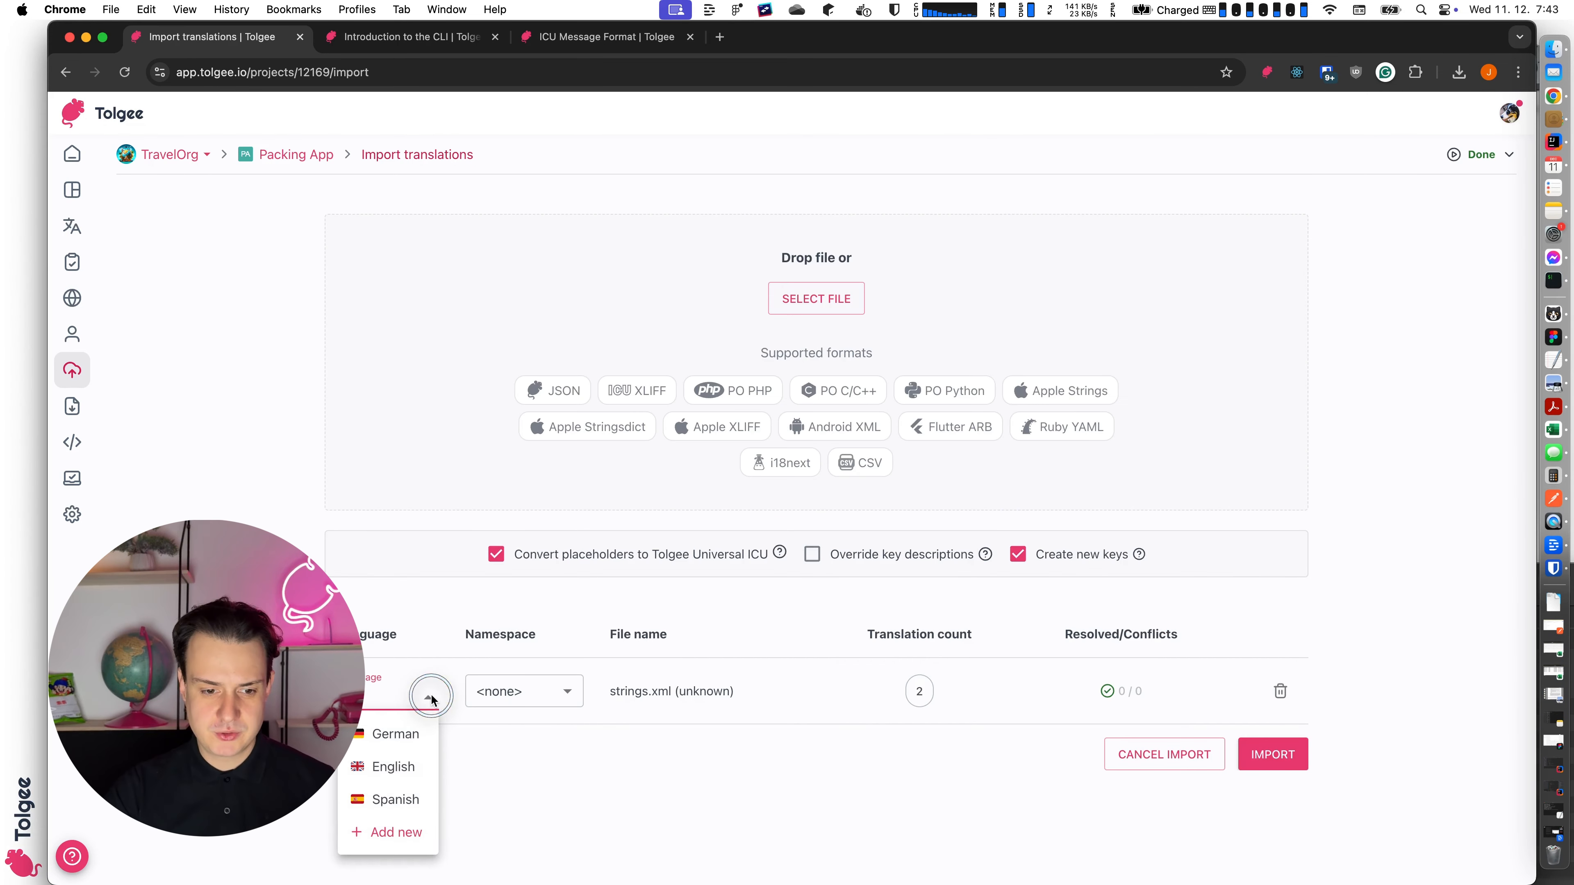
click(390, 767)
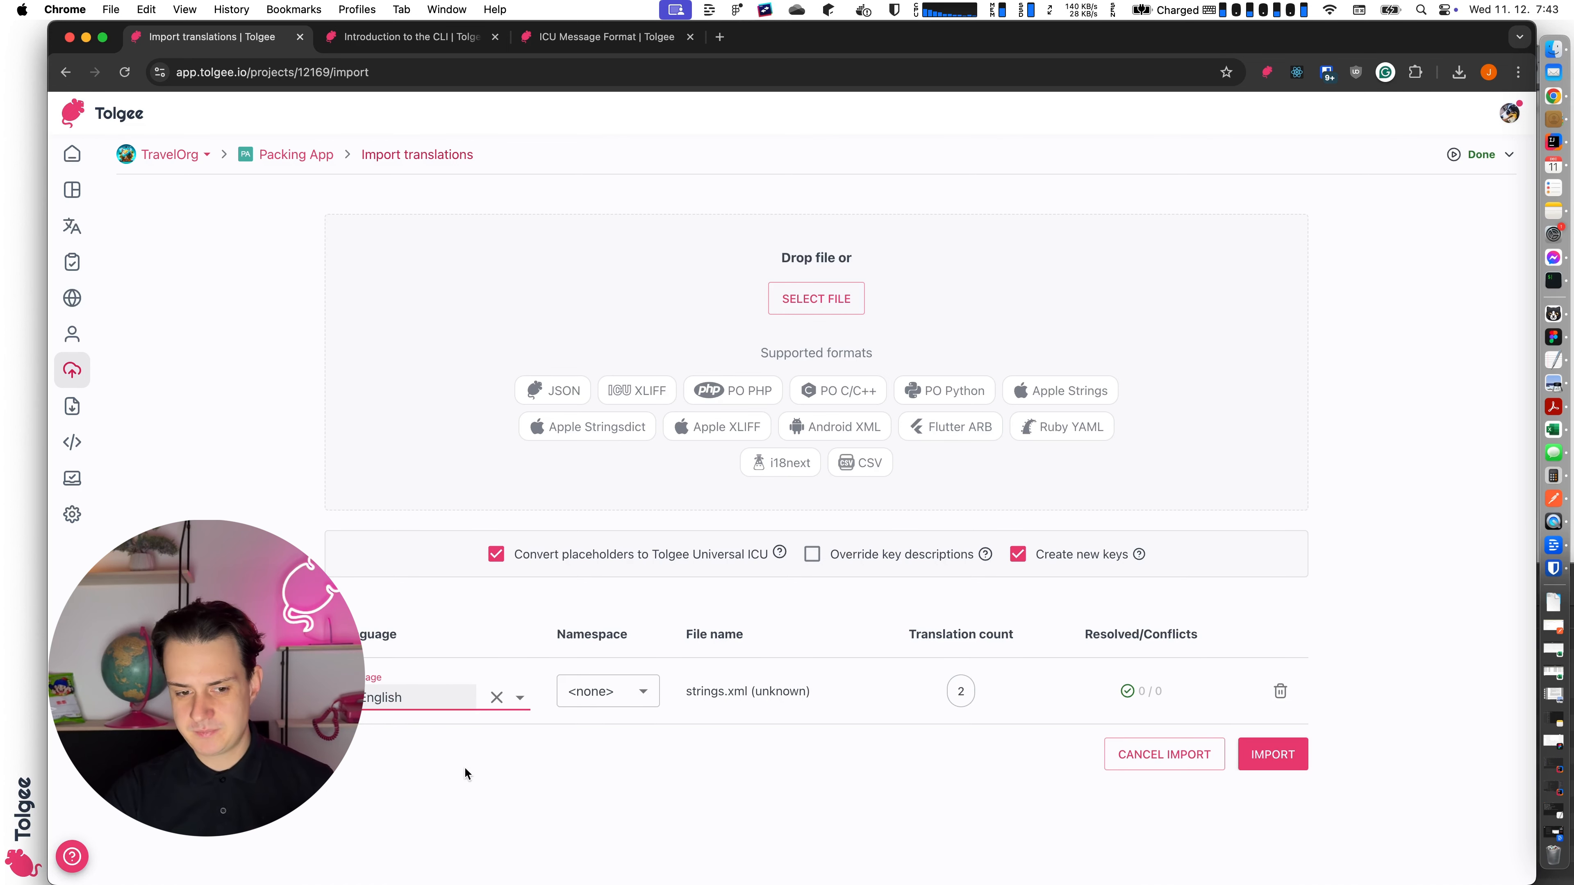
Step: Preview the translations parsed from strings.xml and compare their placeholders with the %d placeholders in the source file opened in TextEdit
click(961, 692)
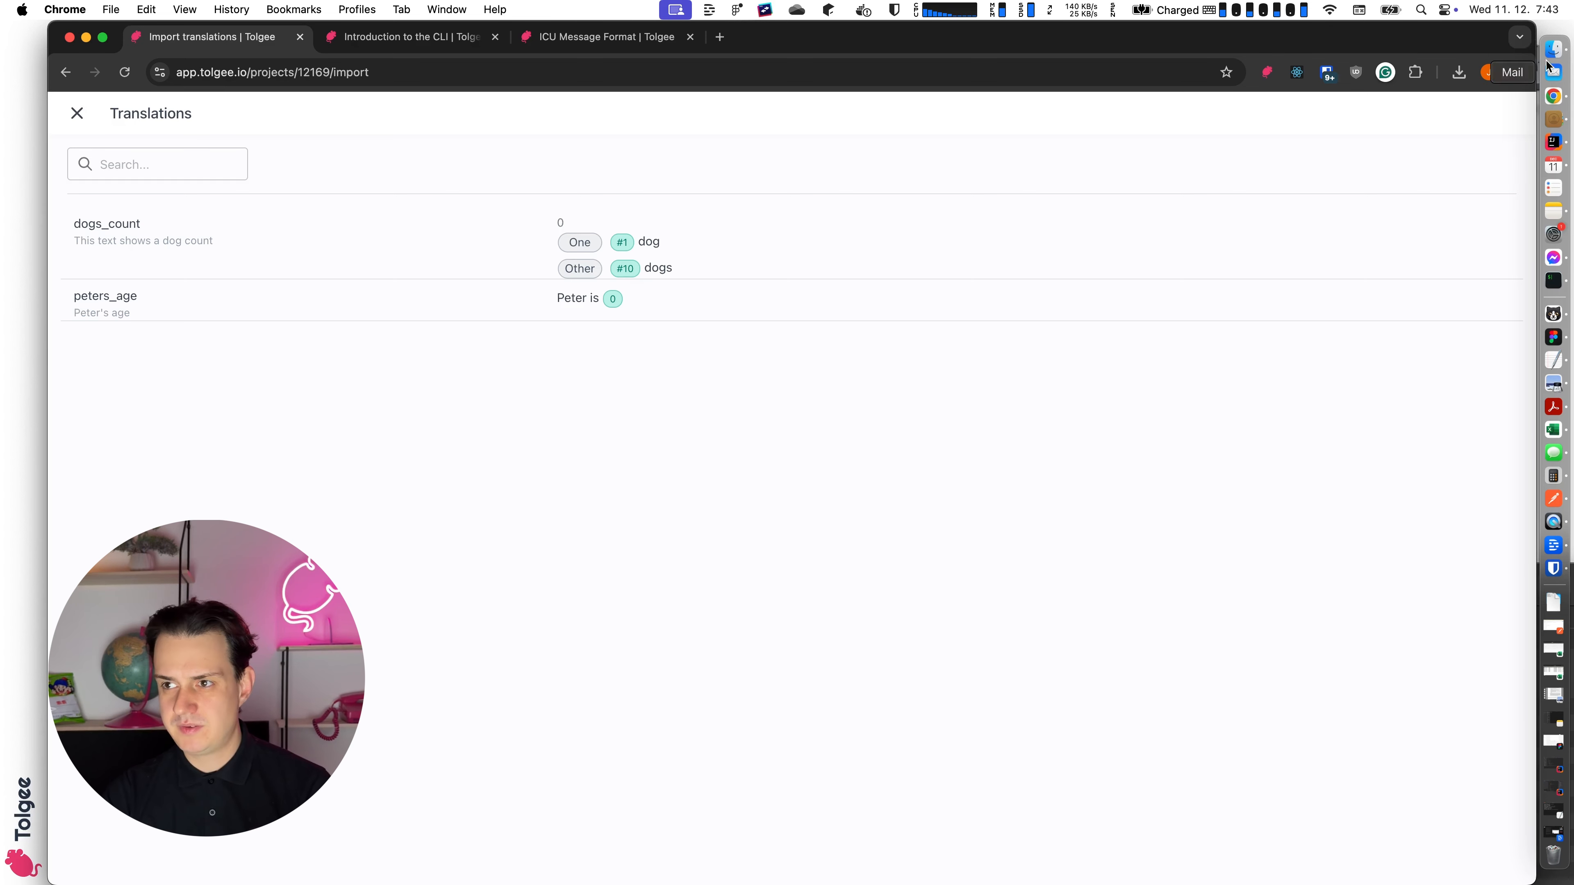
click(1554, 49)
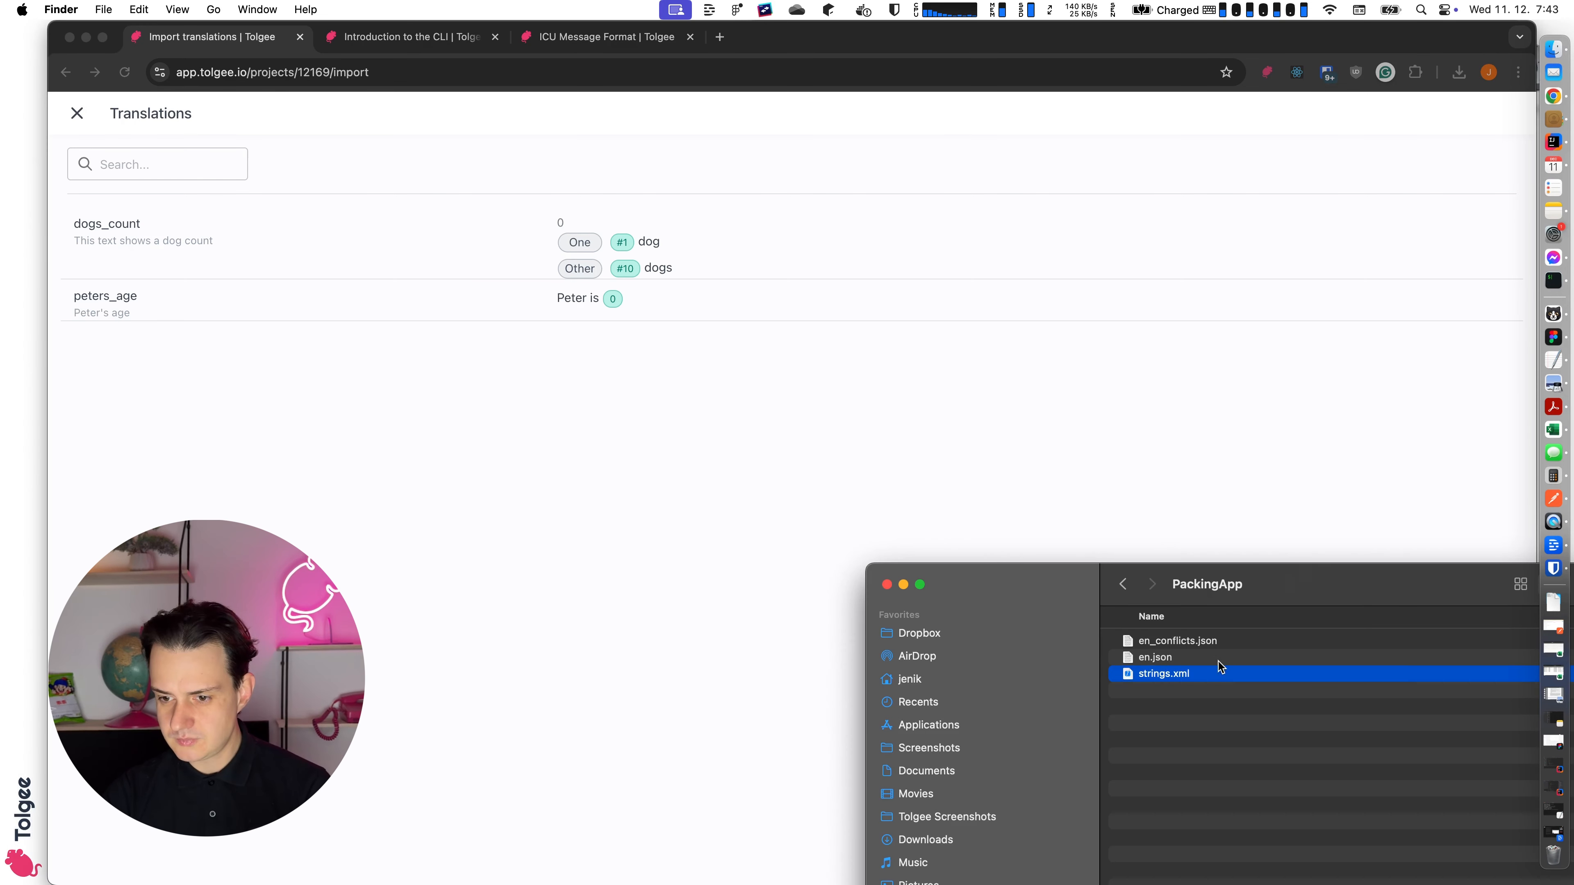
right_click(1215, 673)
mouse_move(1298, 575)
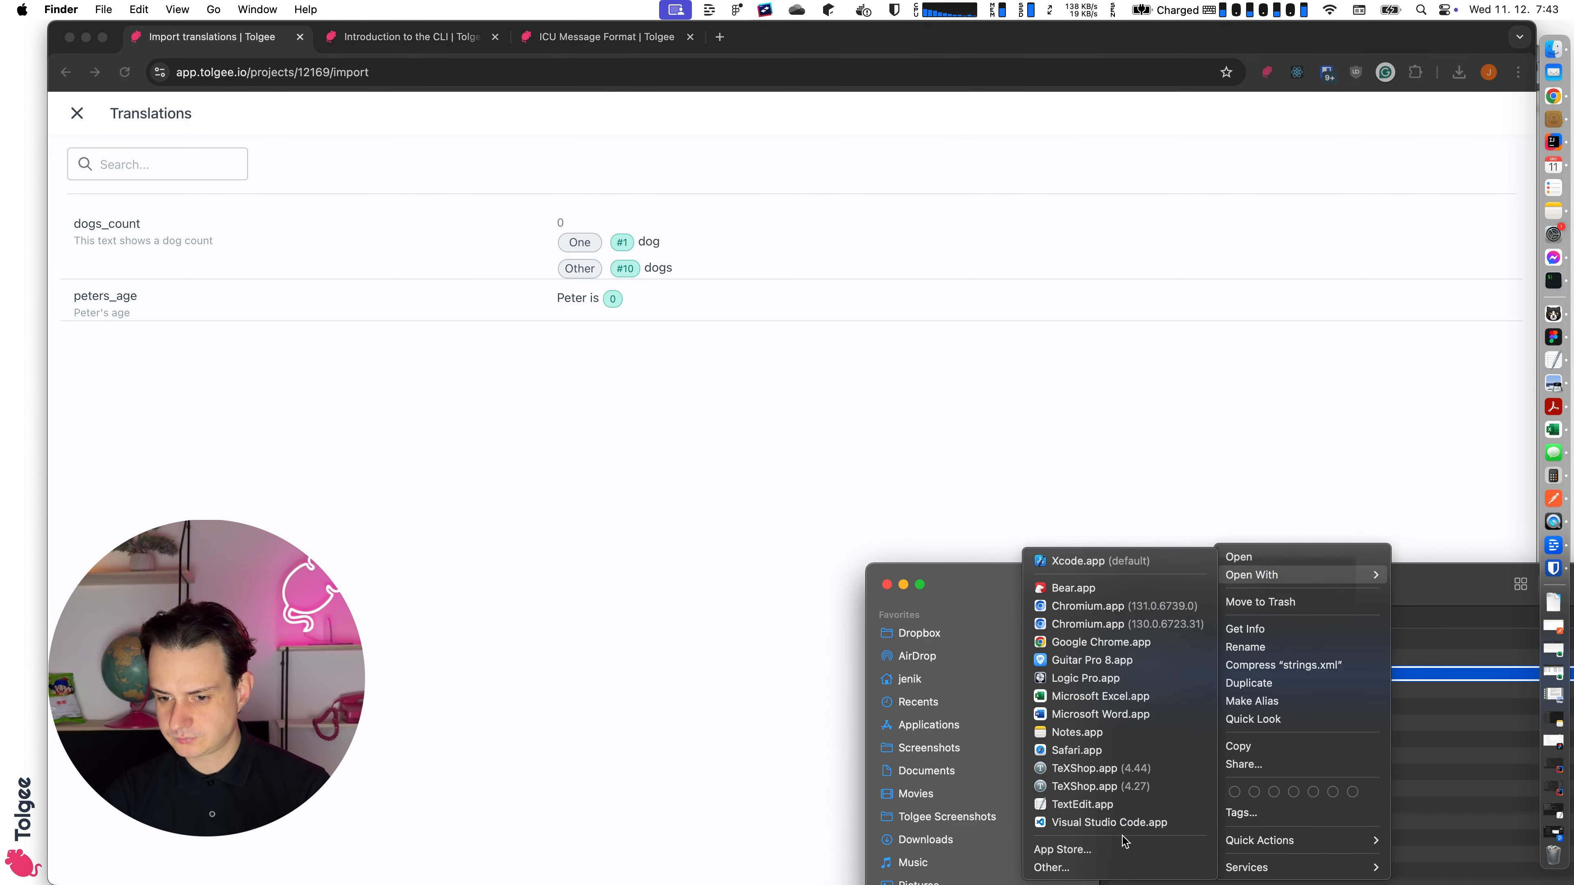
click(1082, 805)
click(920, 247)
drag(921, 249, 911, 250)
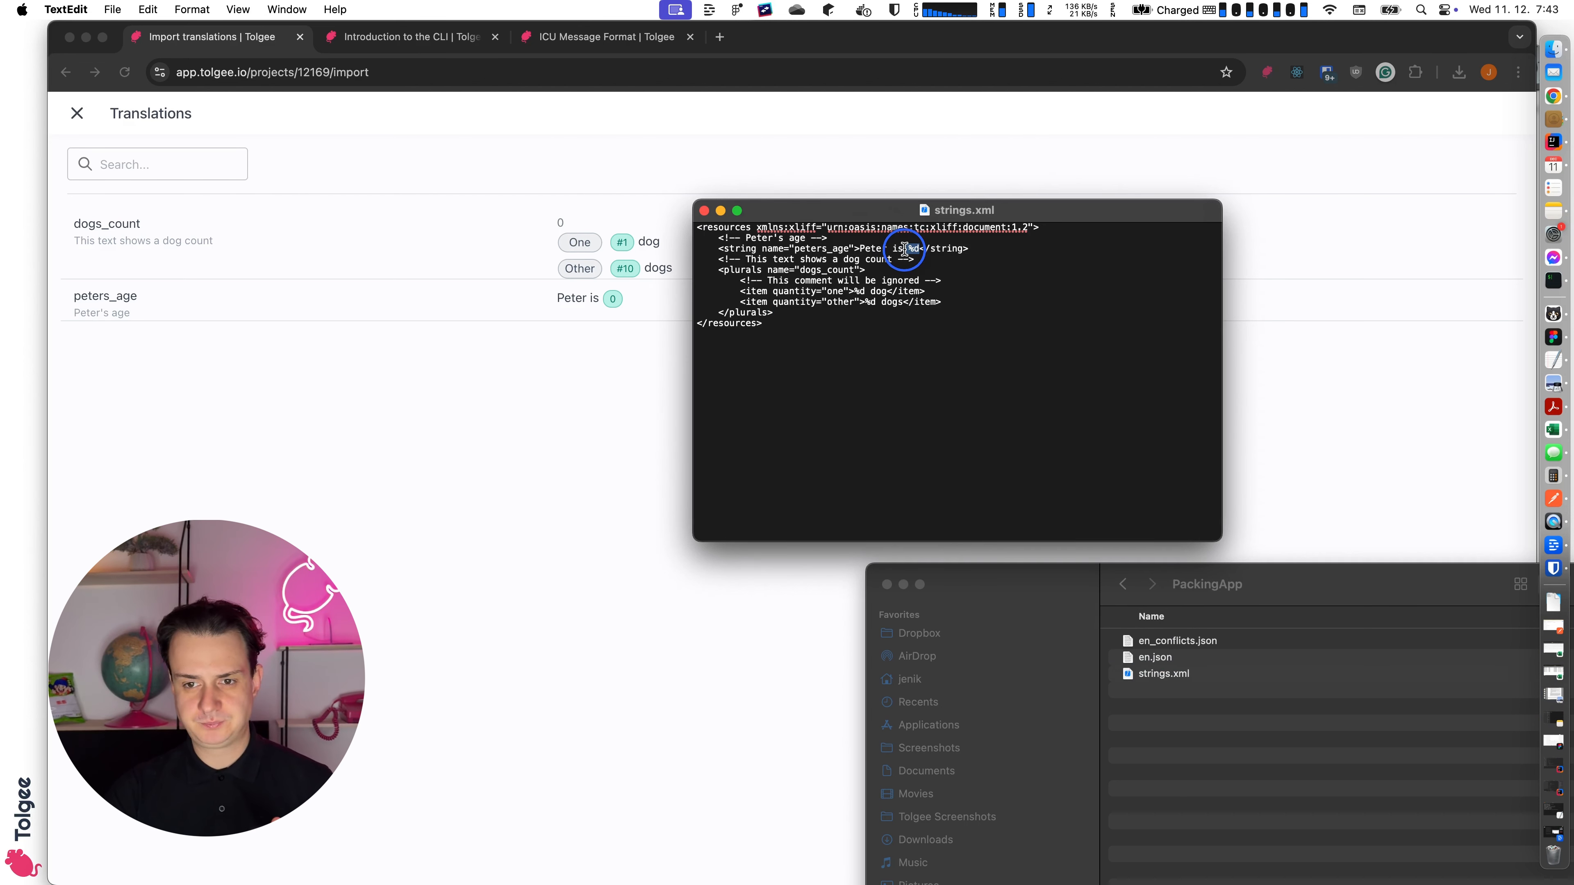
click(948, 262)
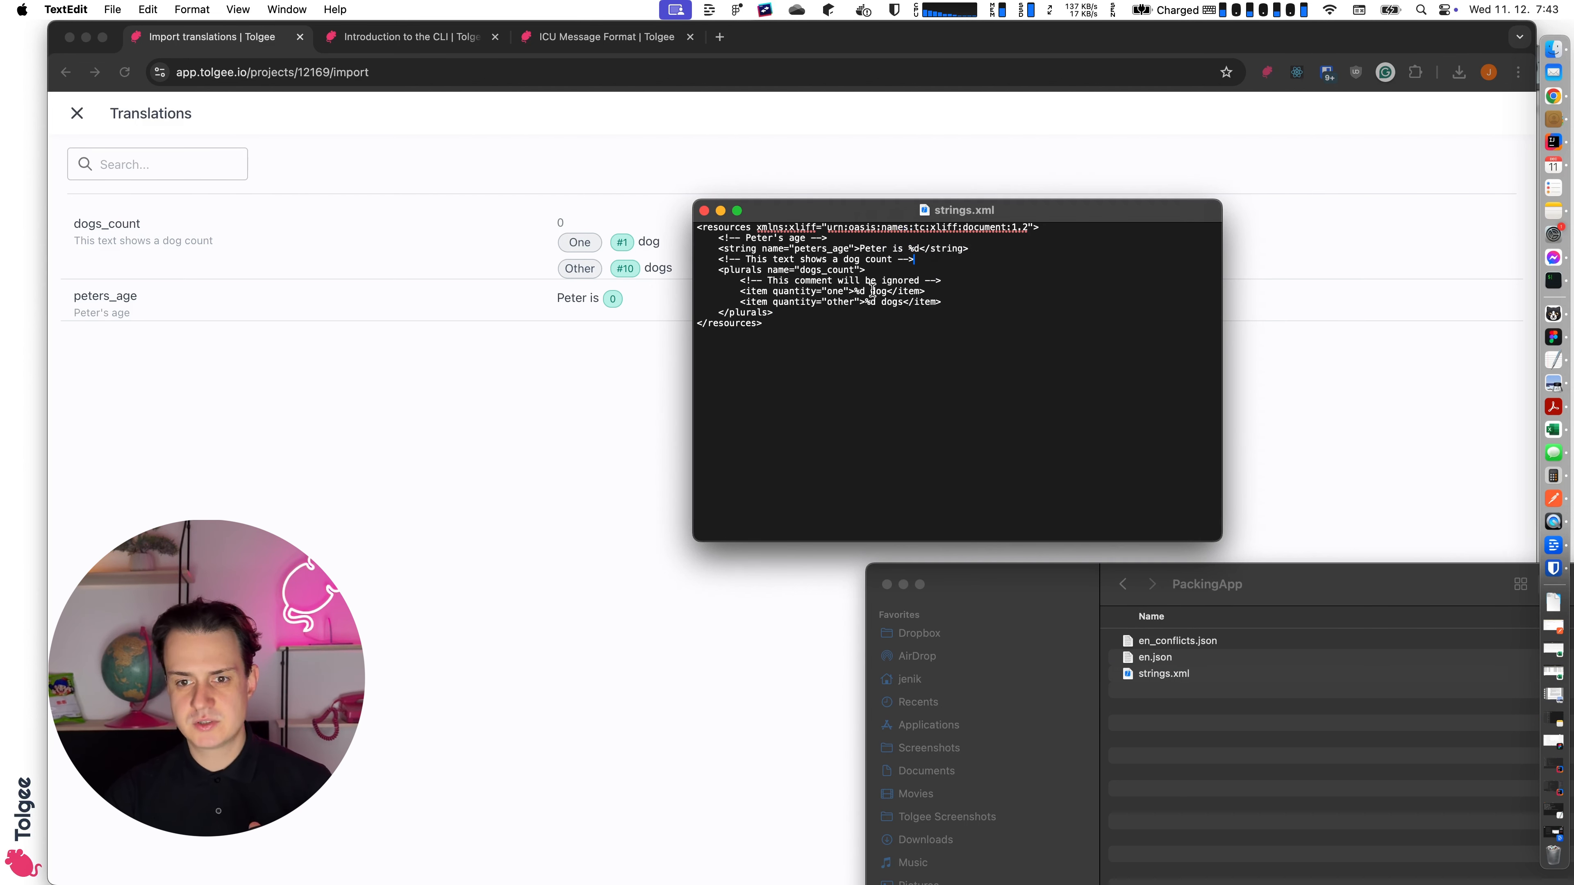
drag(859, 209, 920, 403)
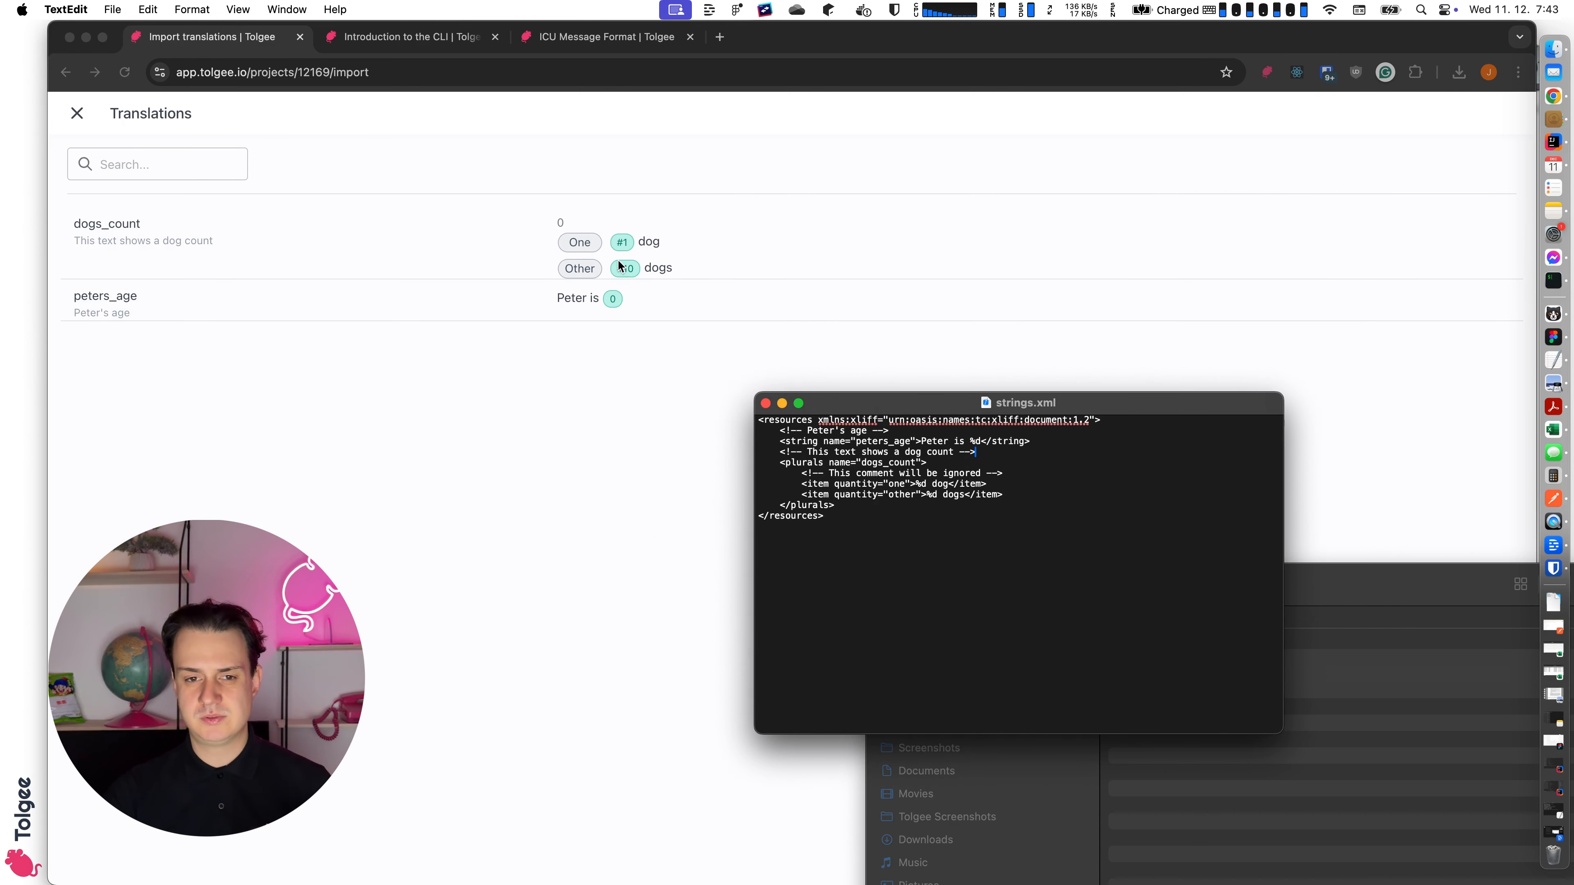
click(621, 350)
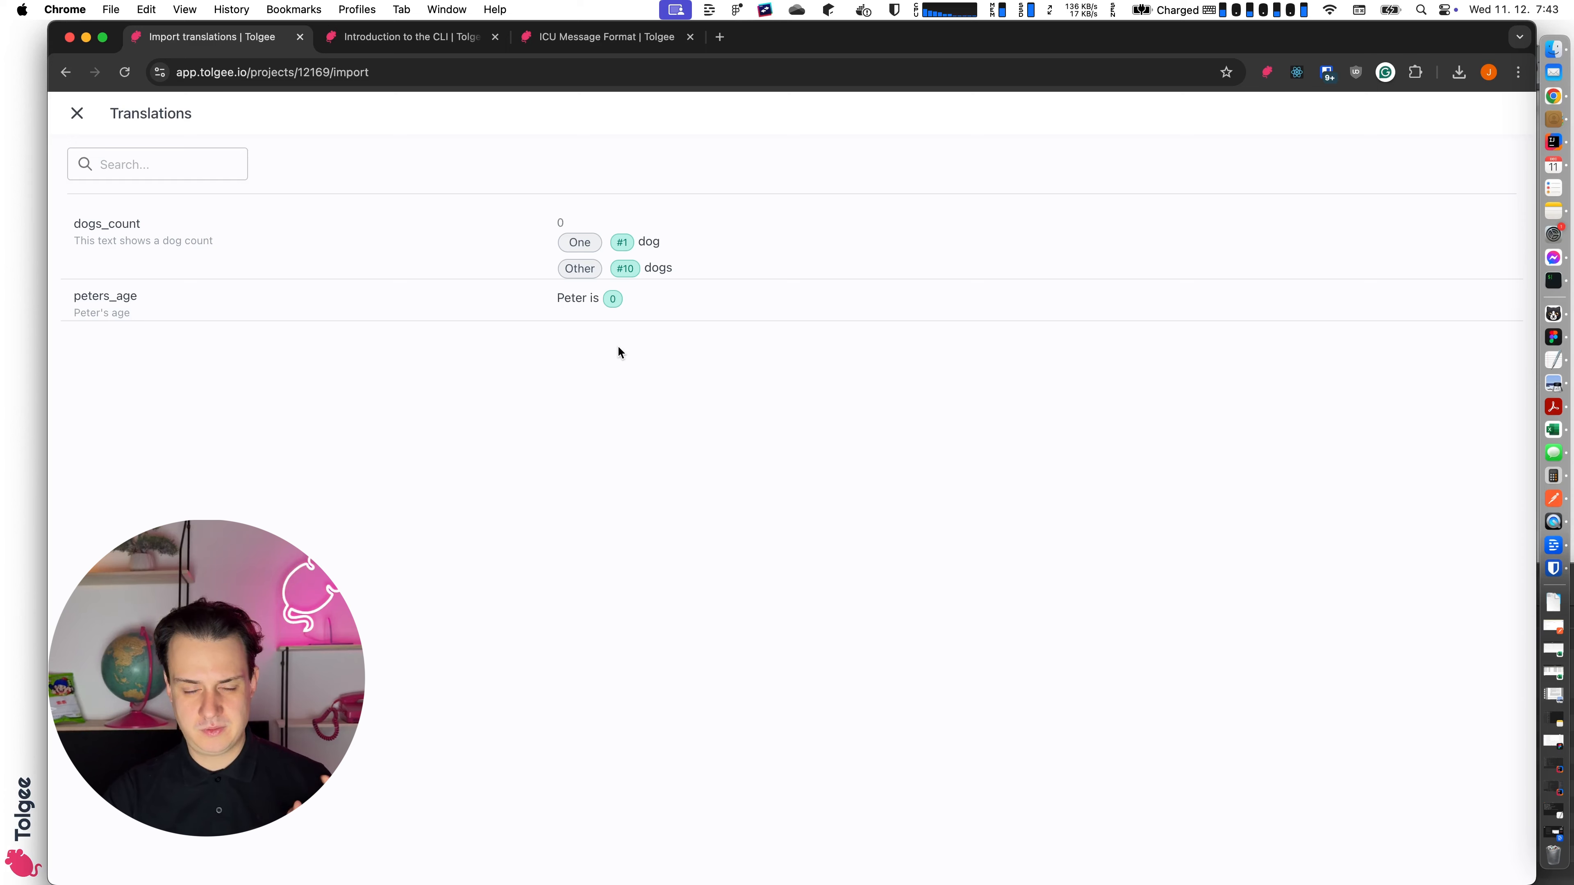
Step: Leave the preview, import the strings.xml translations and open the project's translations list
click(77, 113)
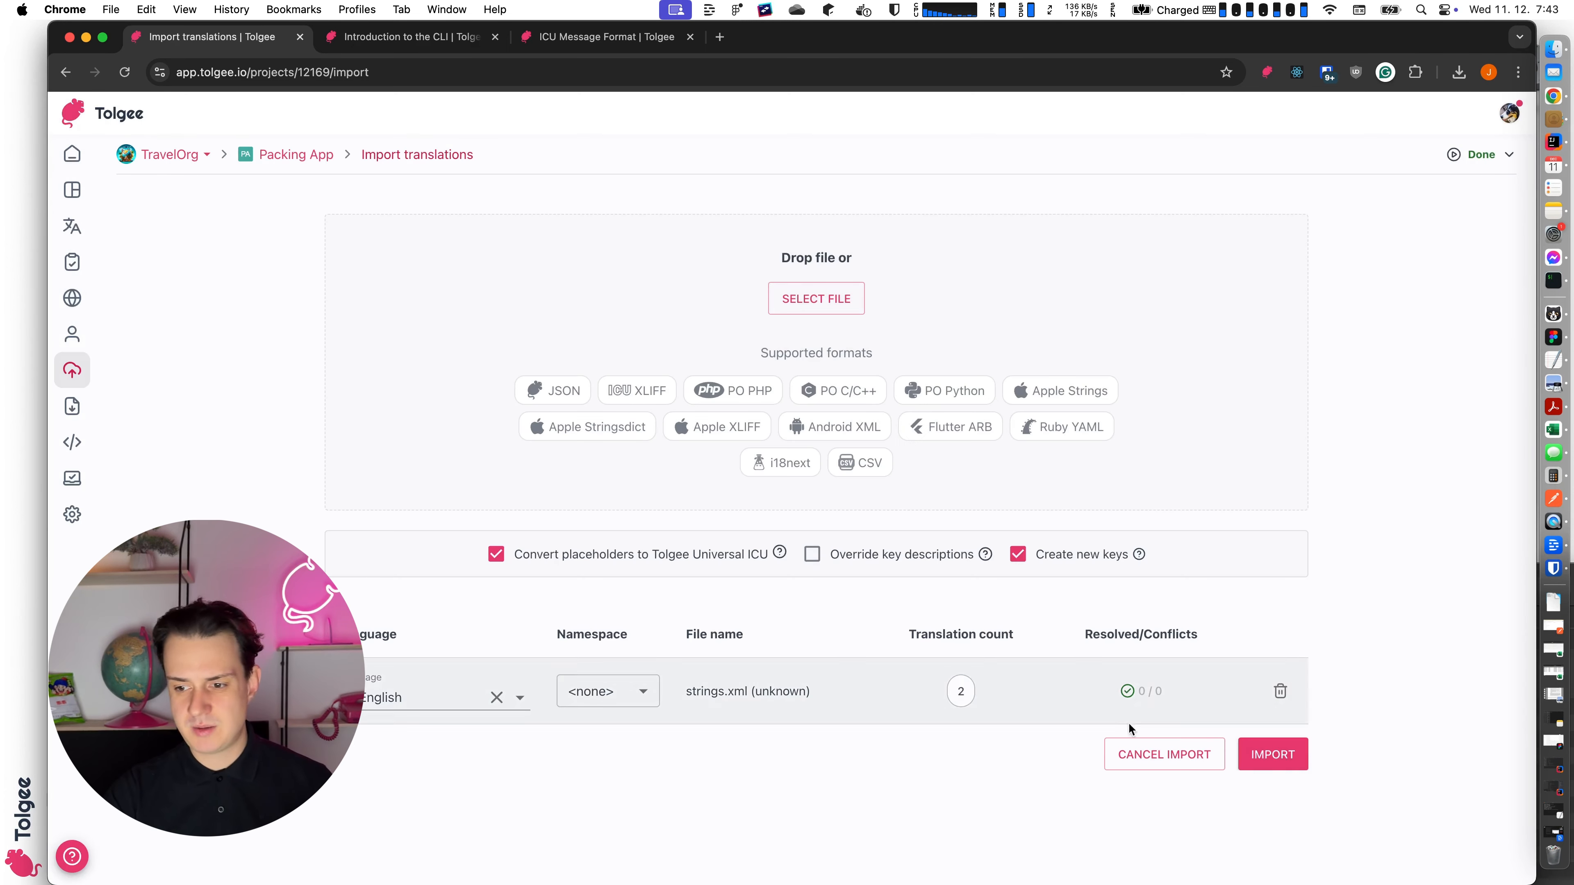
click(1273, 769)
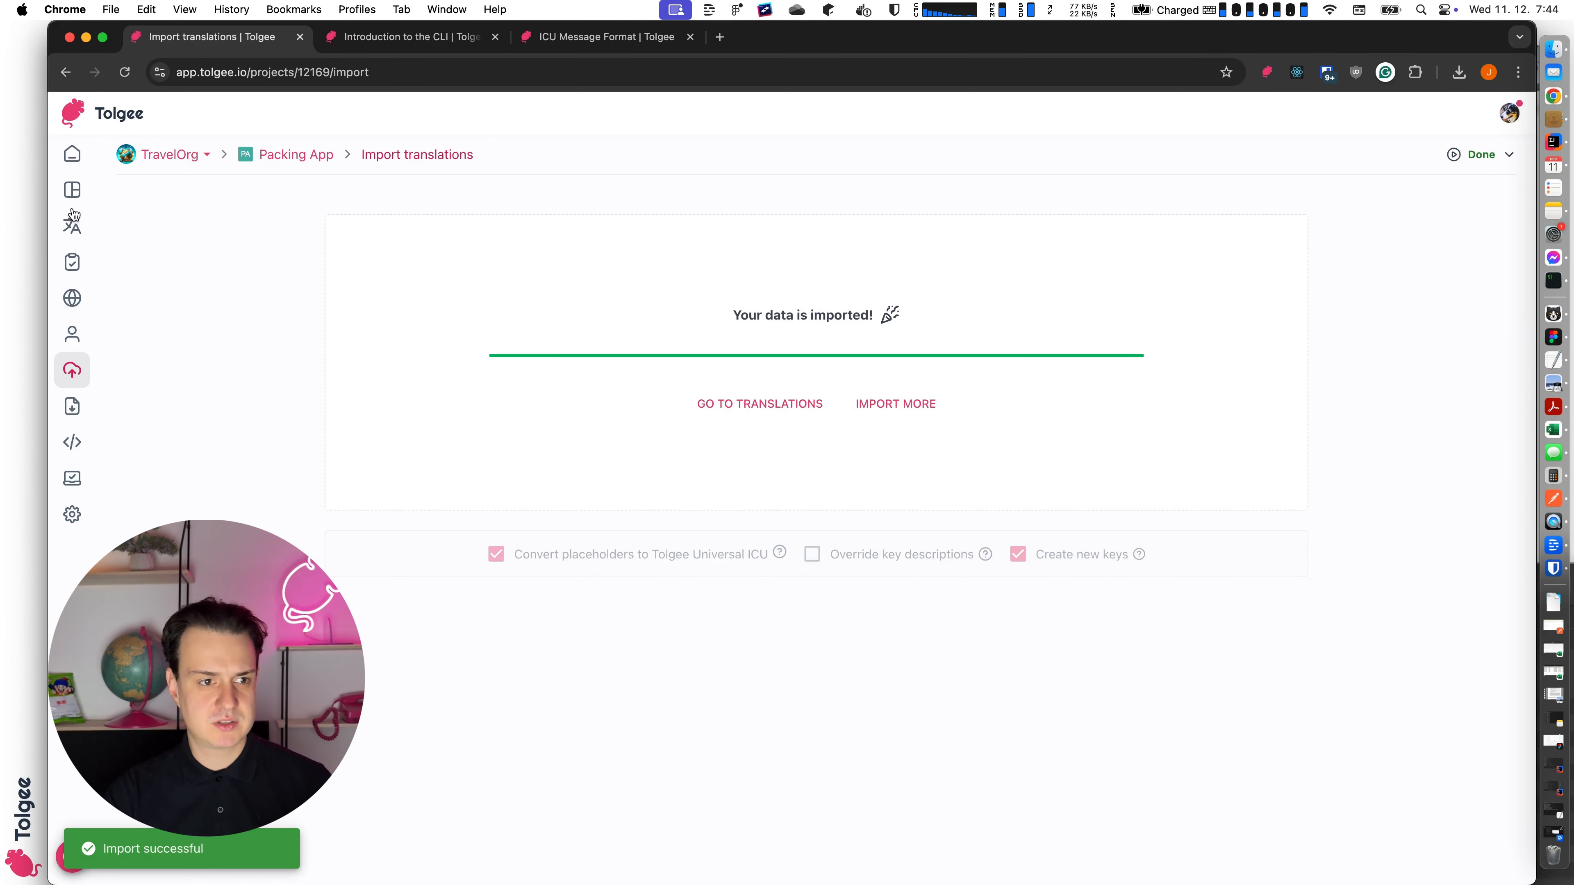
click(68, 231)
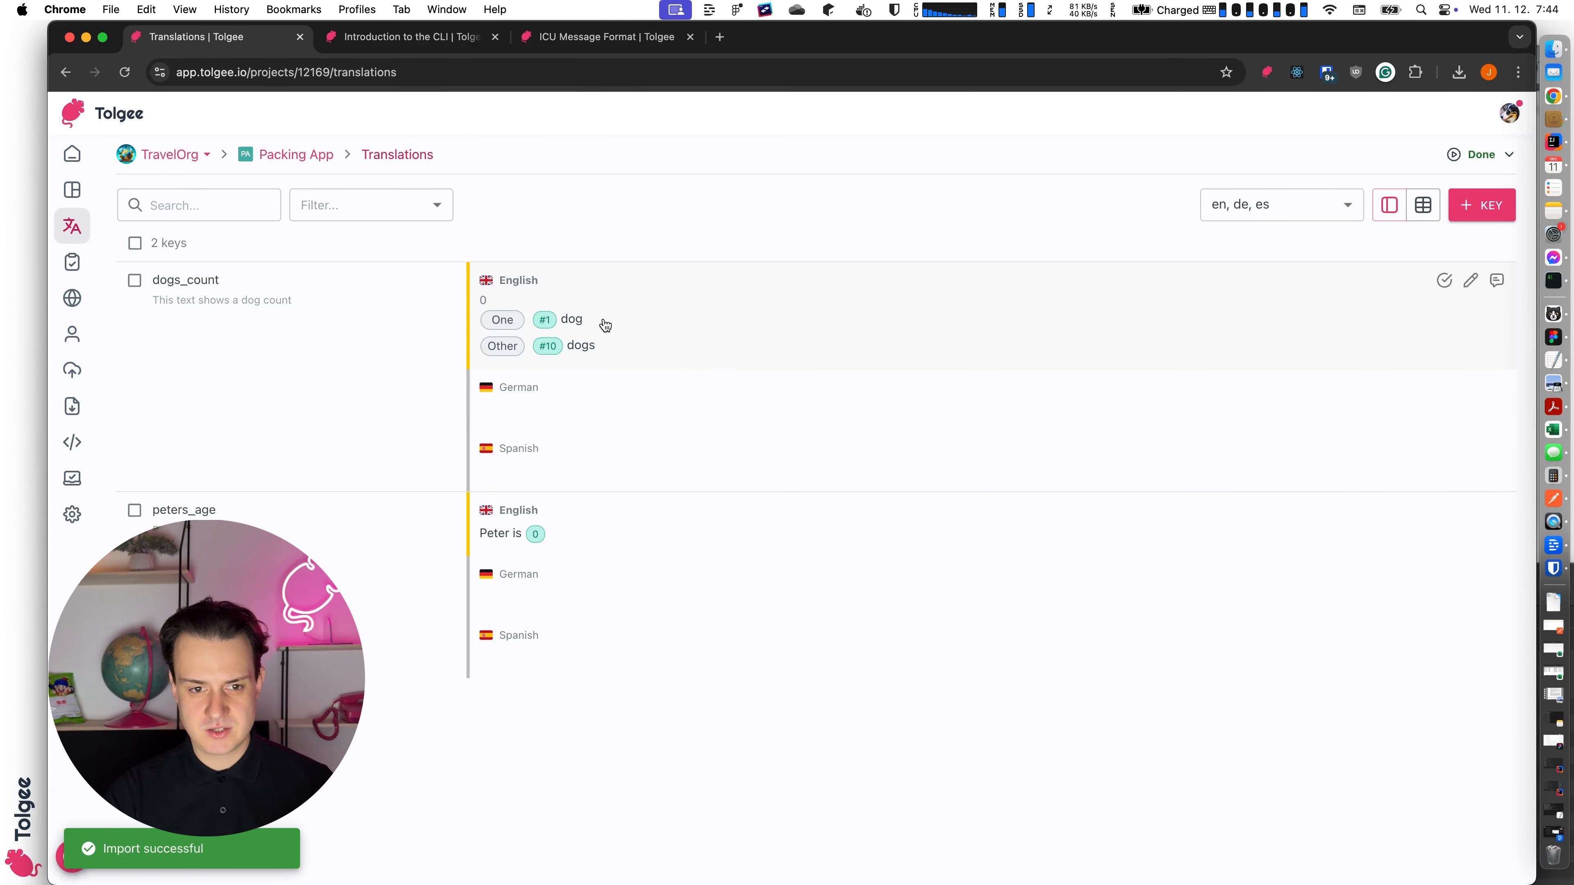
Step: Hide German and Spanish in the translations list so that only English is displayed
click(1354, 212)
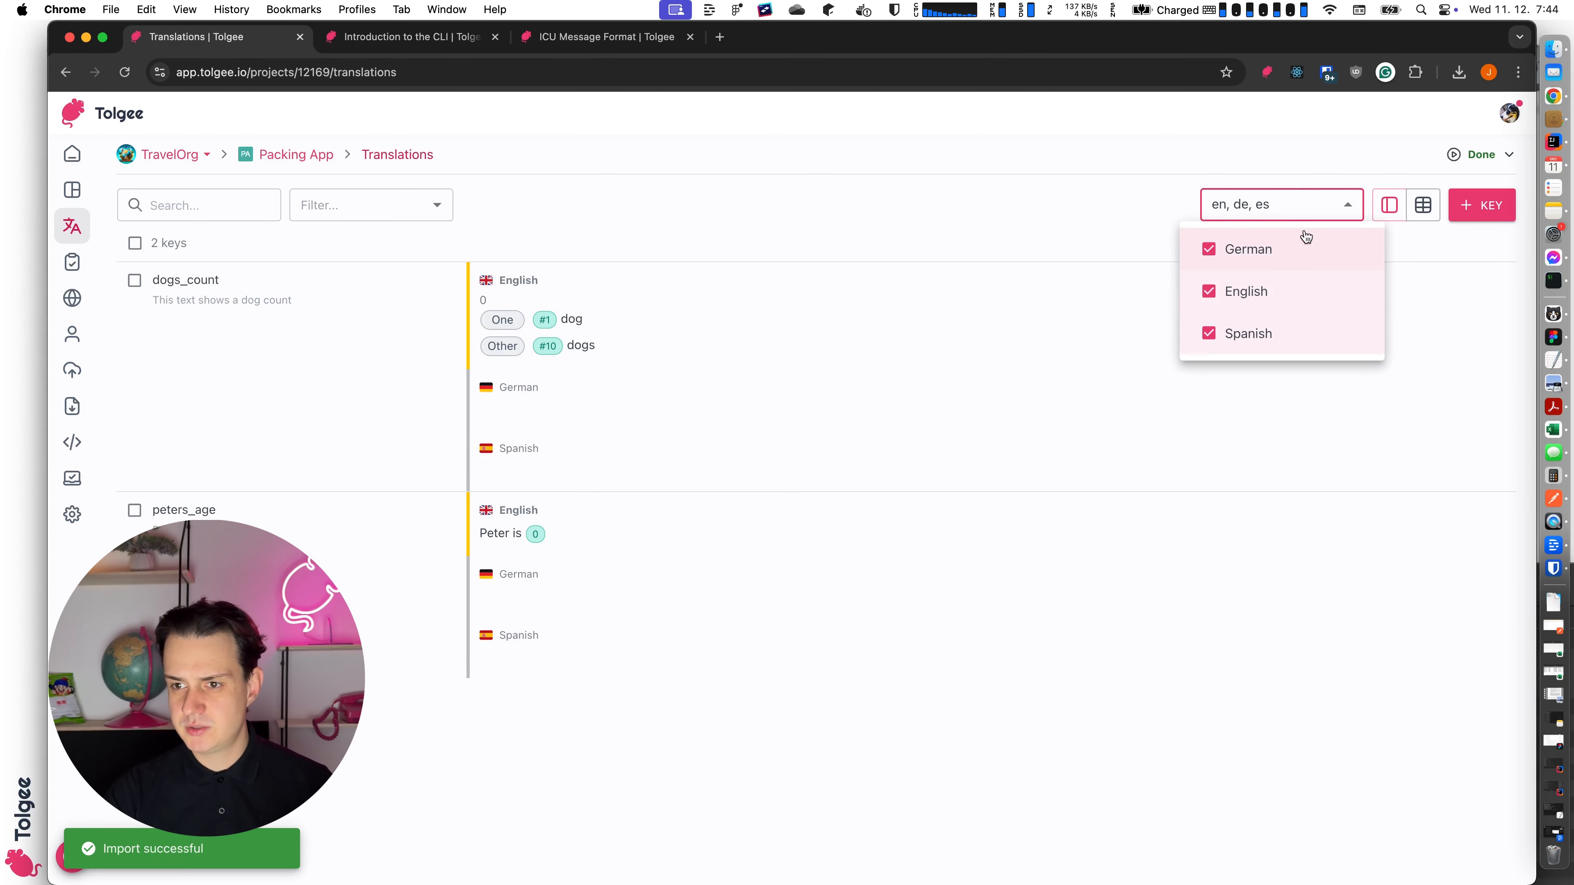
click(1288, 260)
click(1290, 335)
click(910, 171)
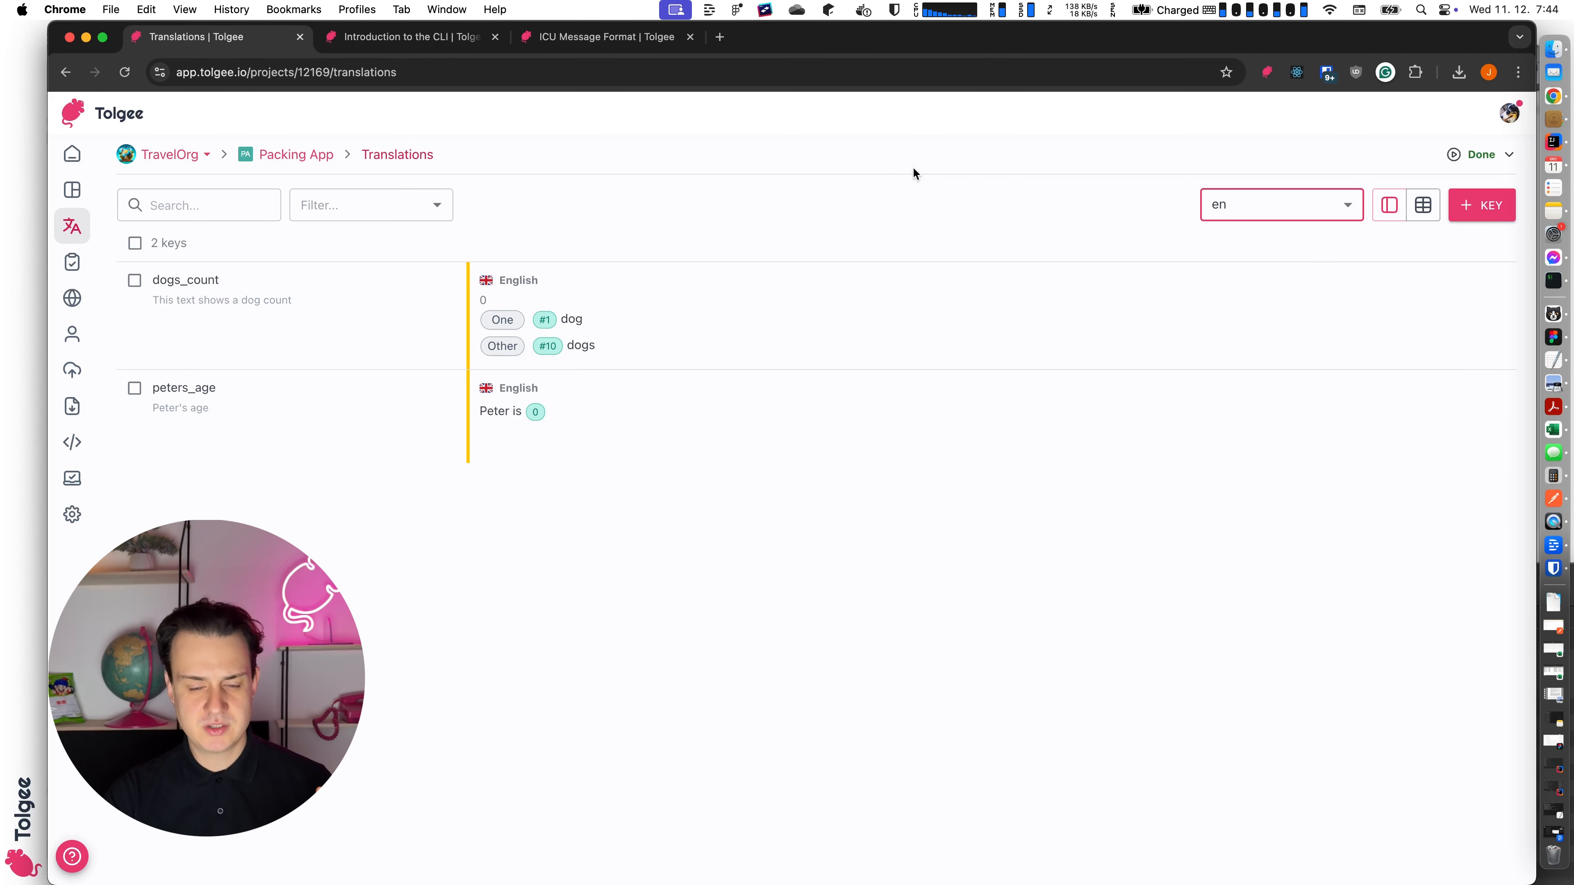
Step: Open the English translation of dogs_count in the editor and inspect its plural forms and raw ICU syntax
click(724, 342)
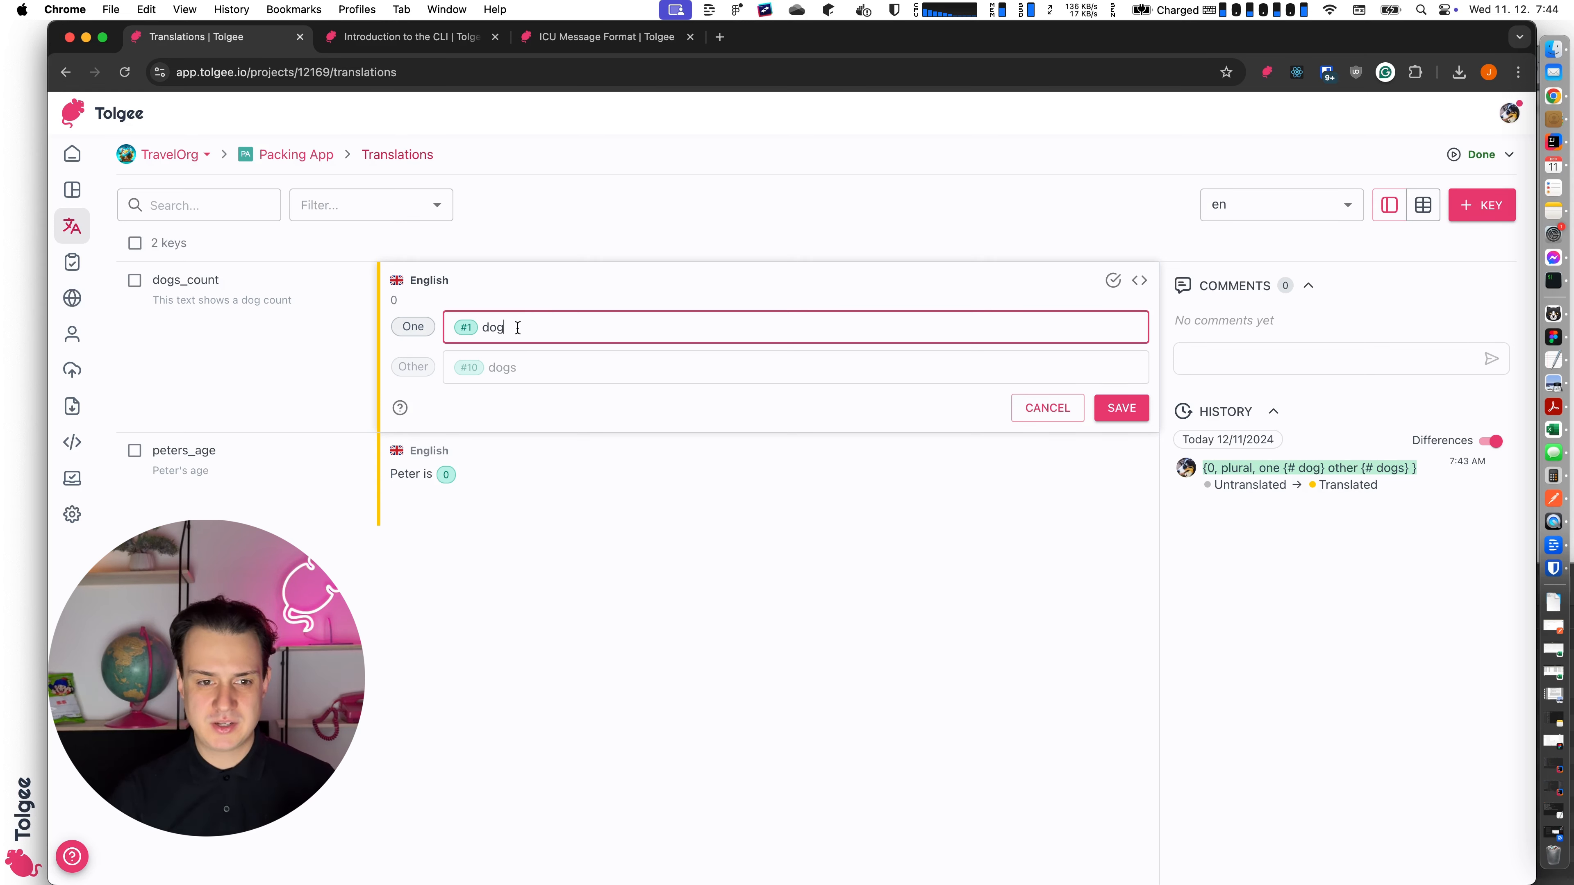
click(479, 326)
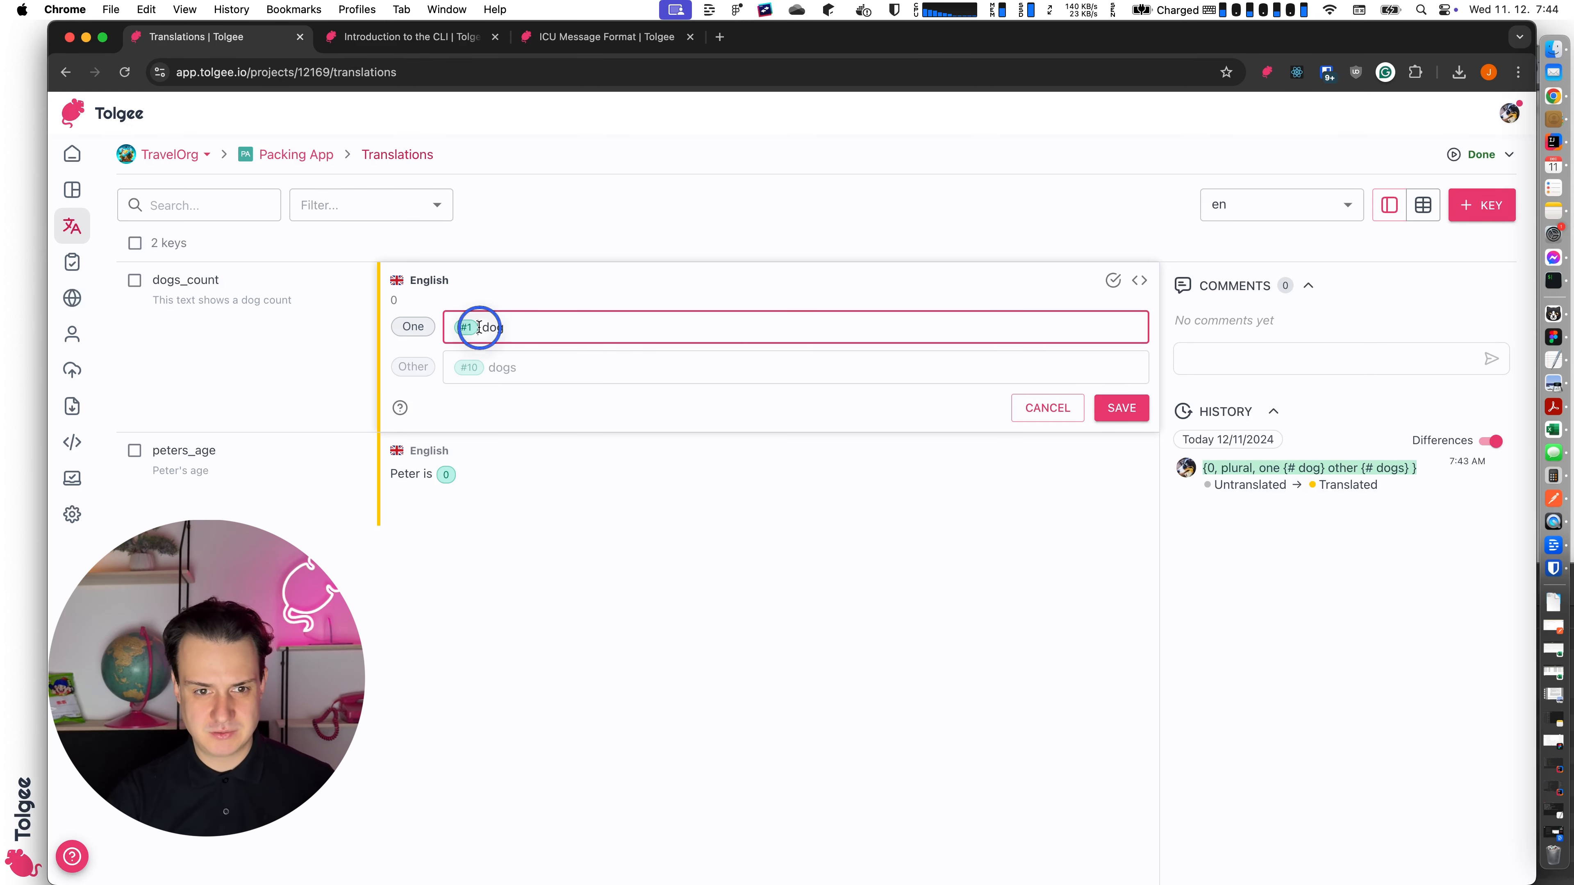
click(1138, 284)
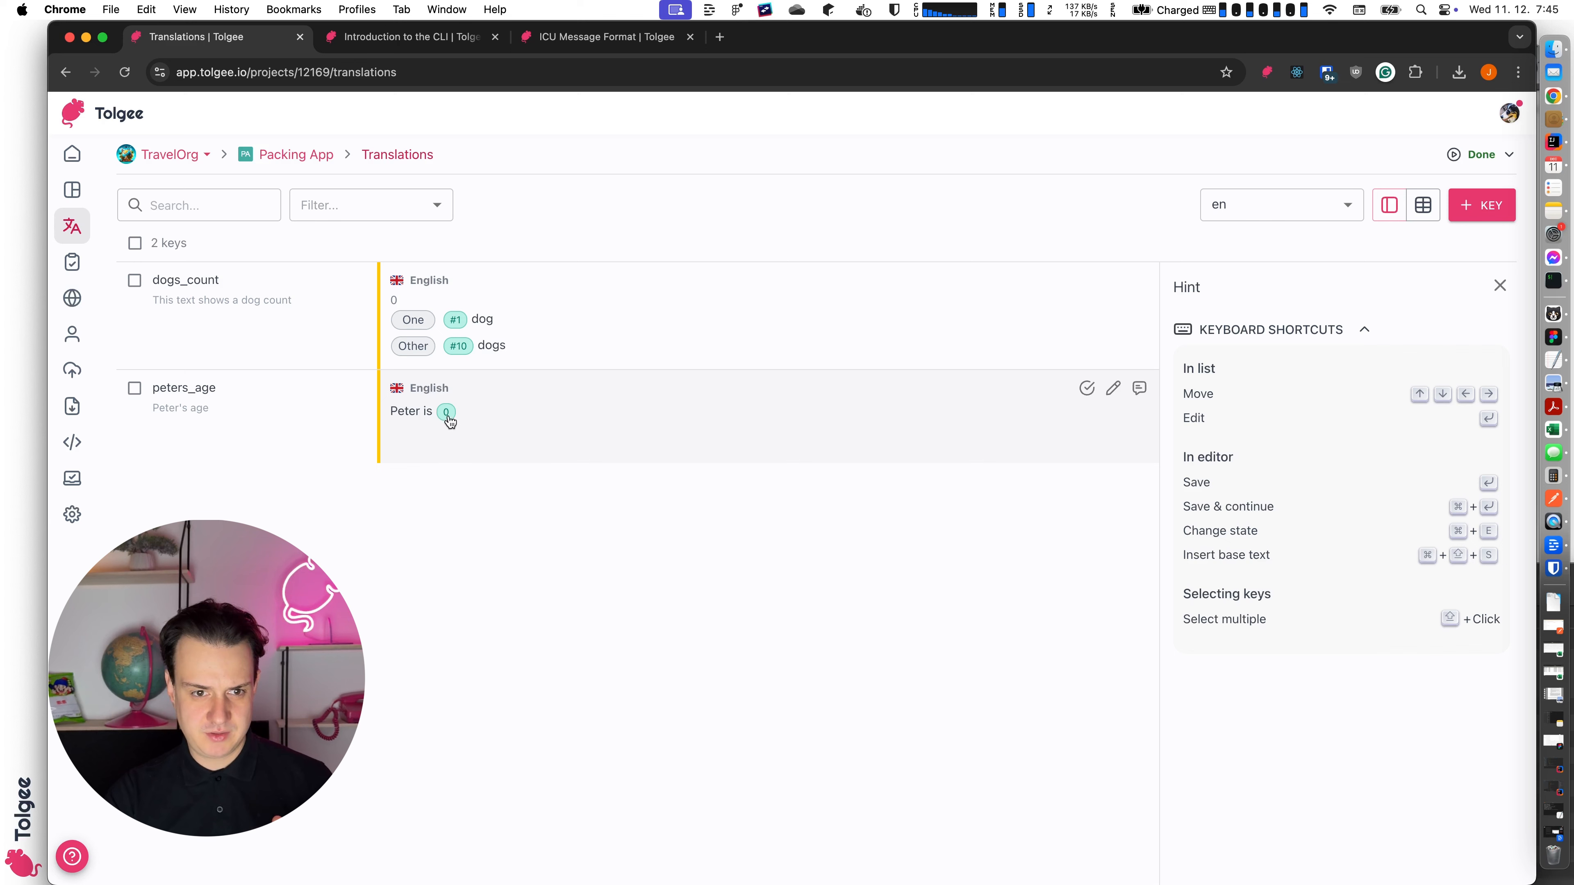
Step: Open the English translation of peters_age and examine the parameter and its type in the raw ICU syntax
click(973, 436)
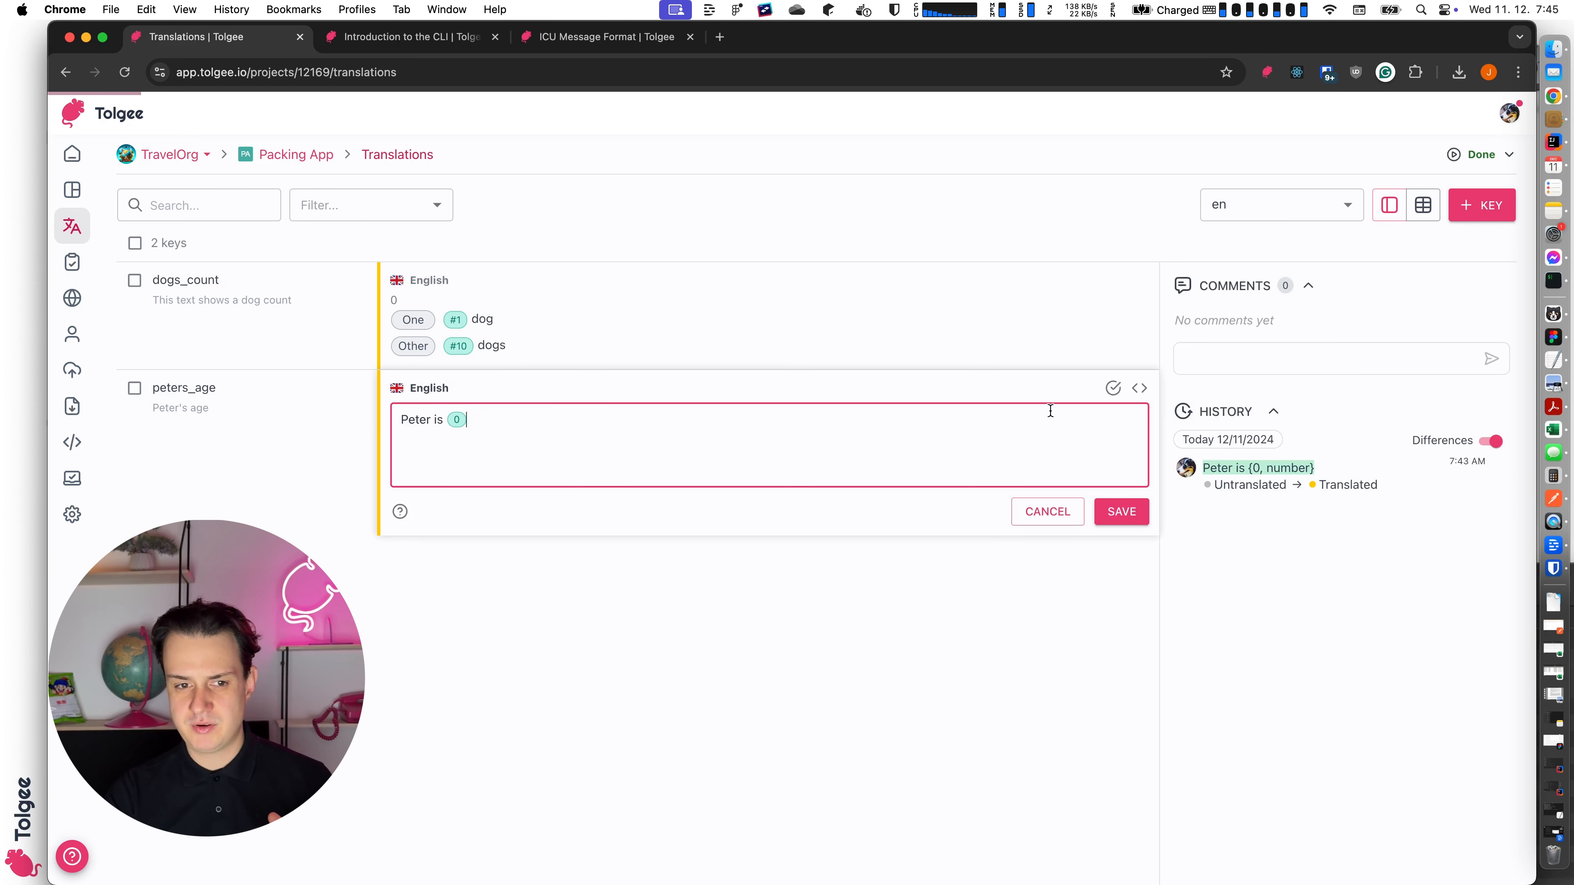
click(1141, 394)
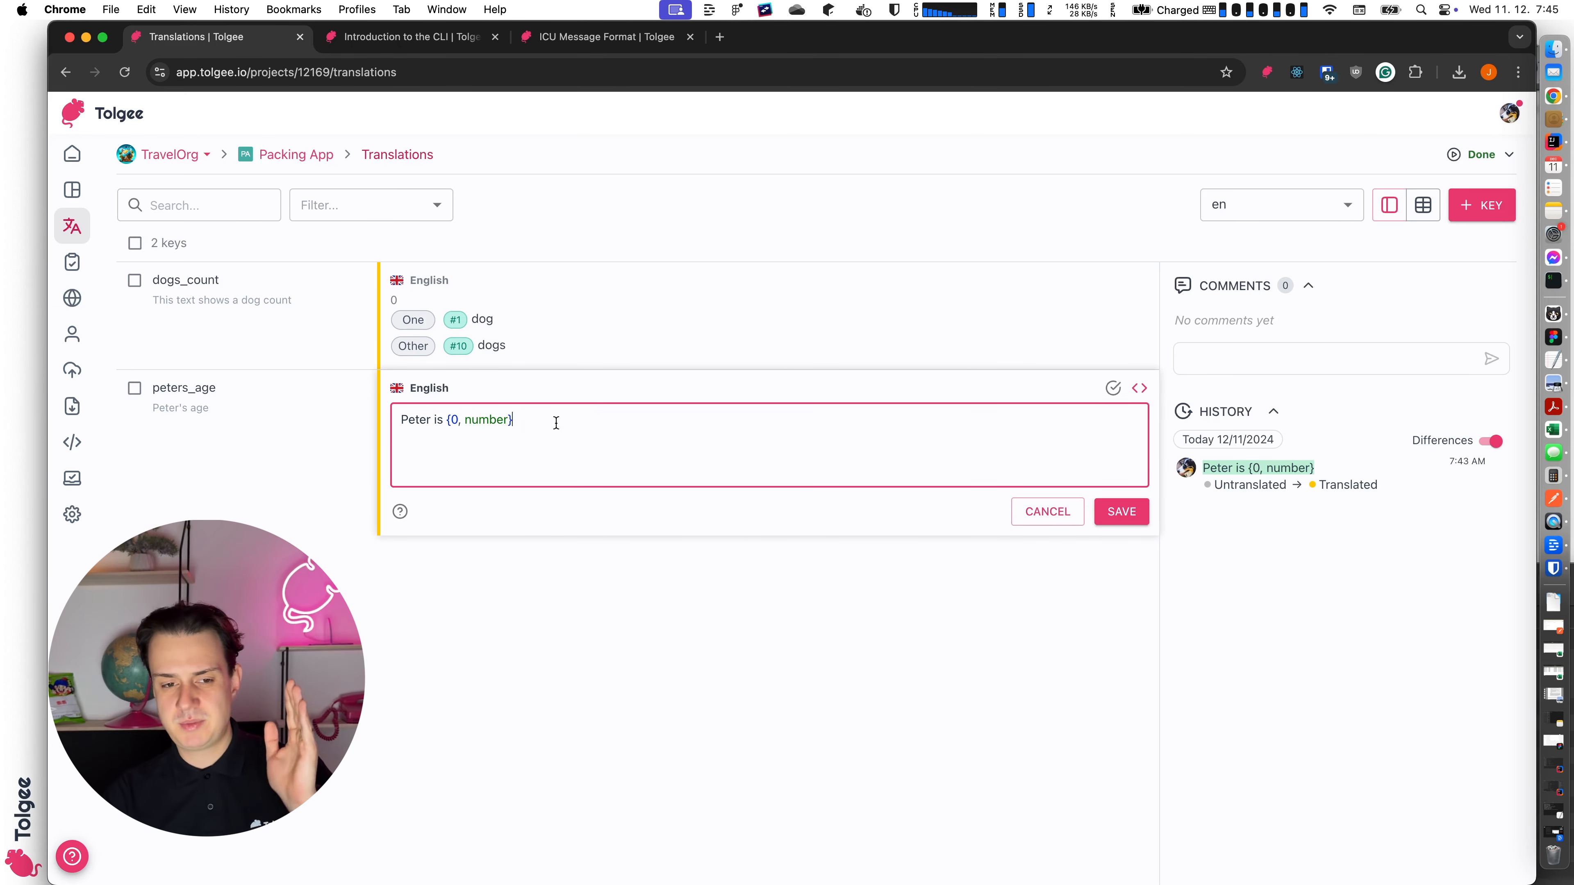
click(457, 422)
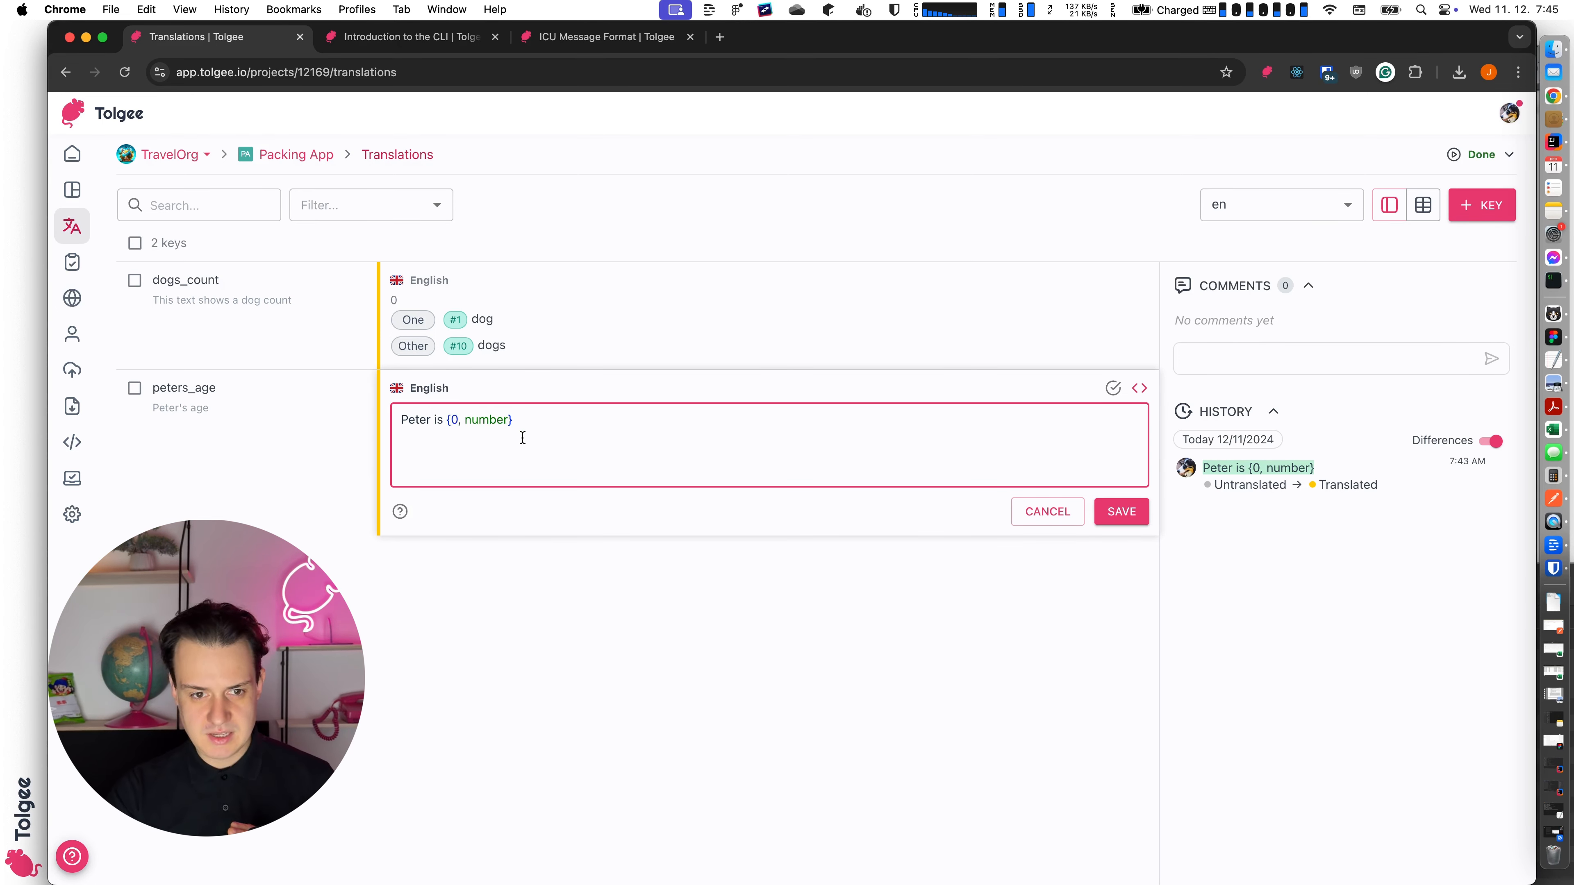
click(490, 422)
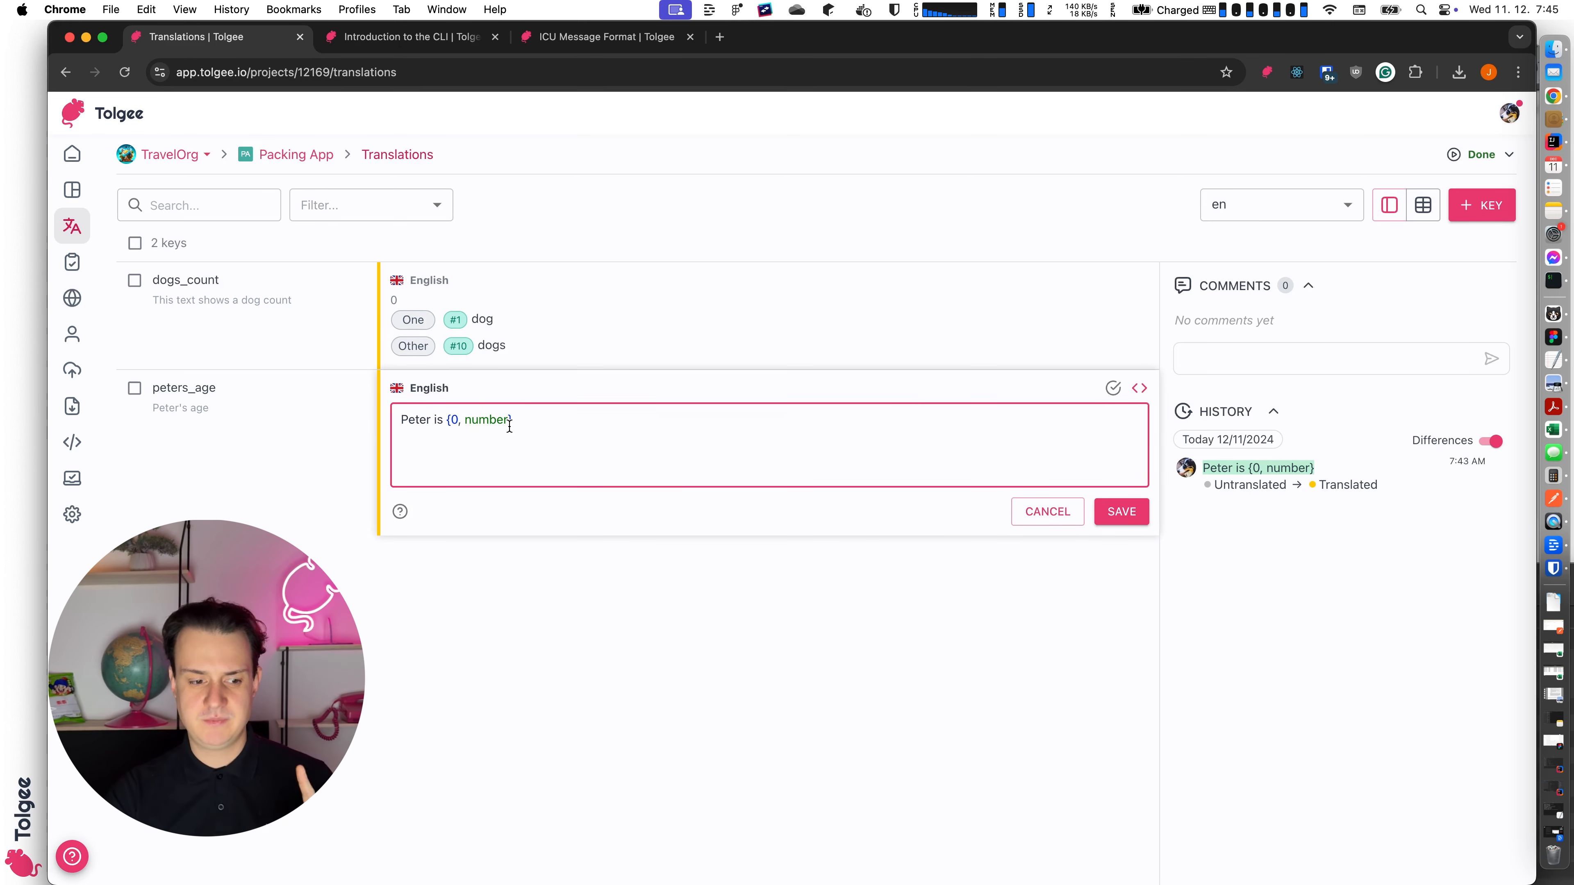
Step: Save the English translation of peters_age and export the project's translations in Apple .strings & .stringsdict format
click(540, 424)
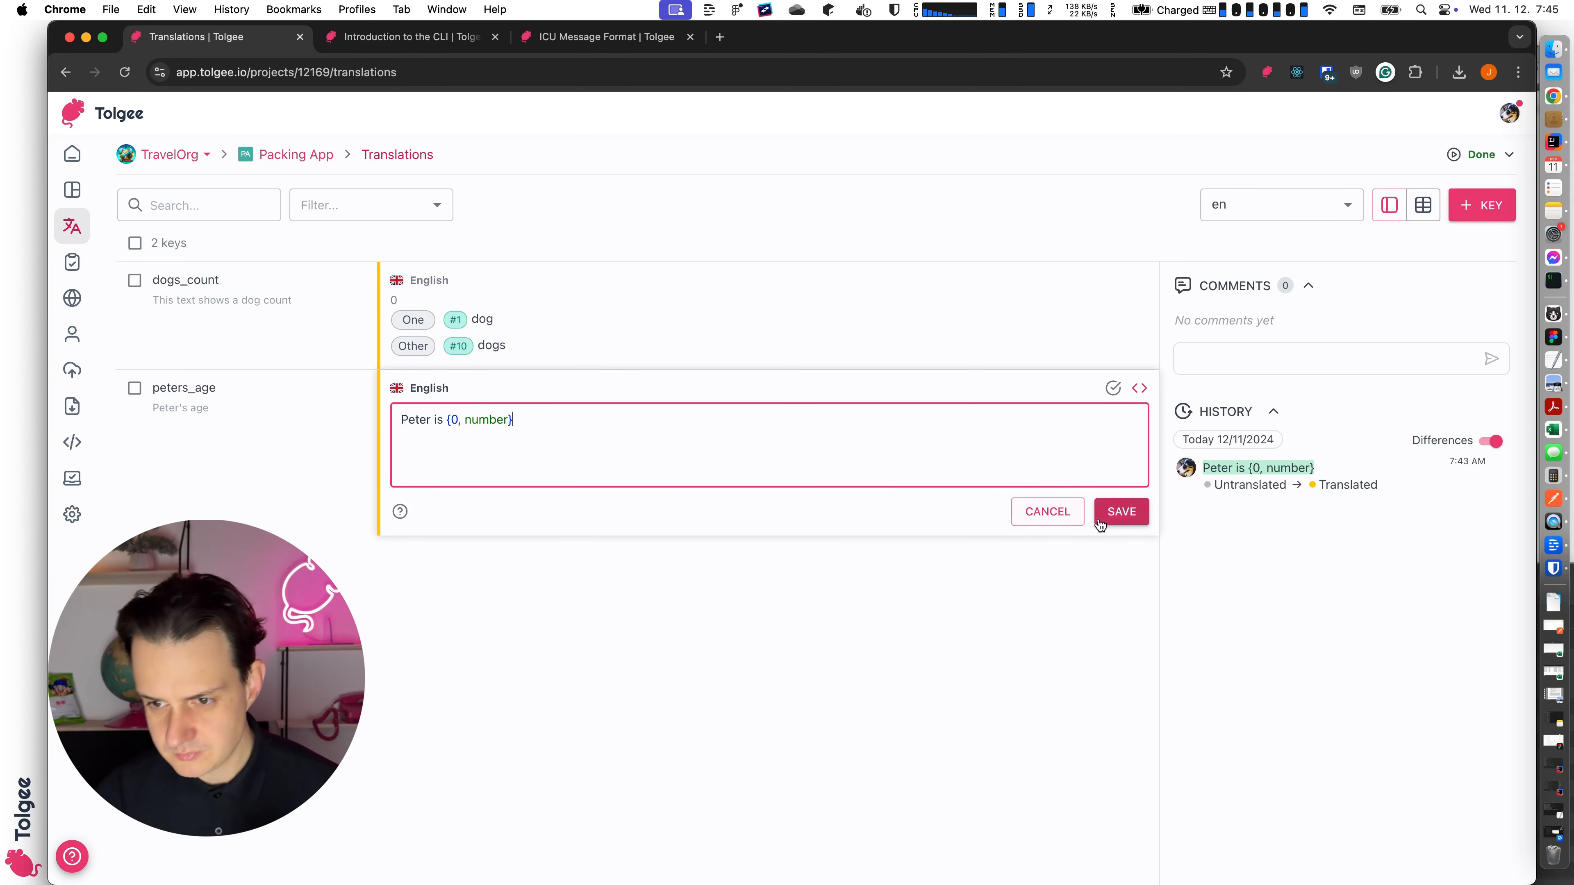
click(1121, 512)
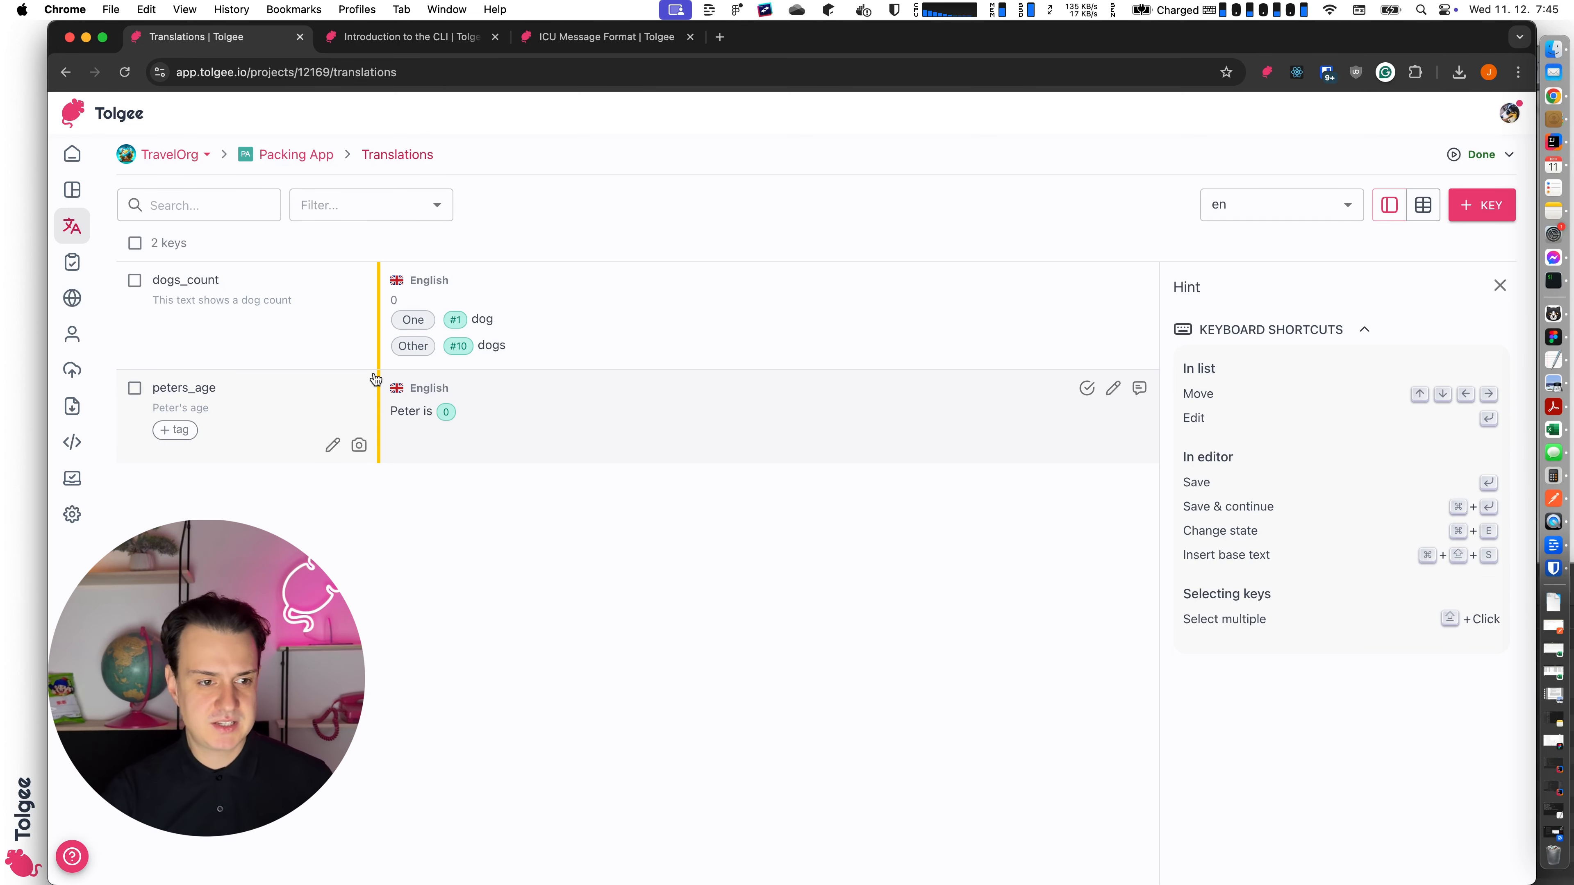
click(72, 406)
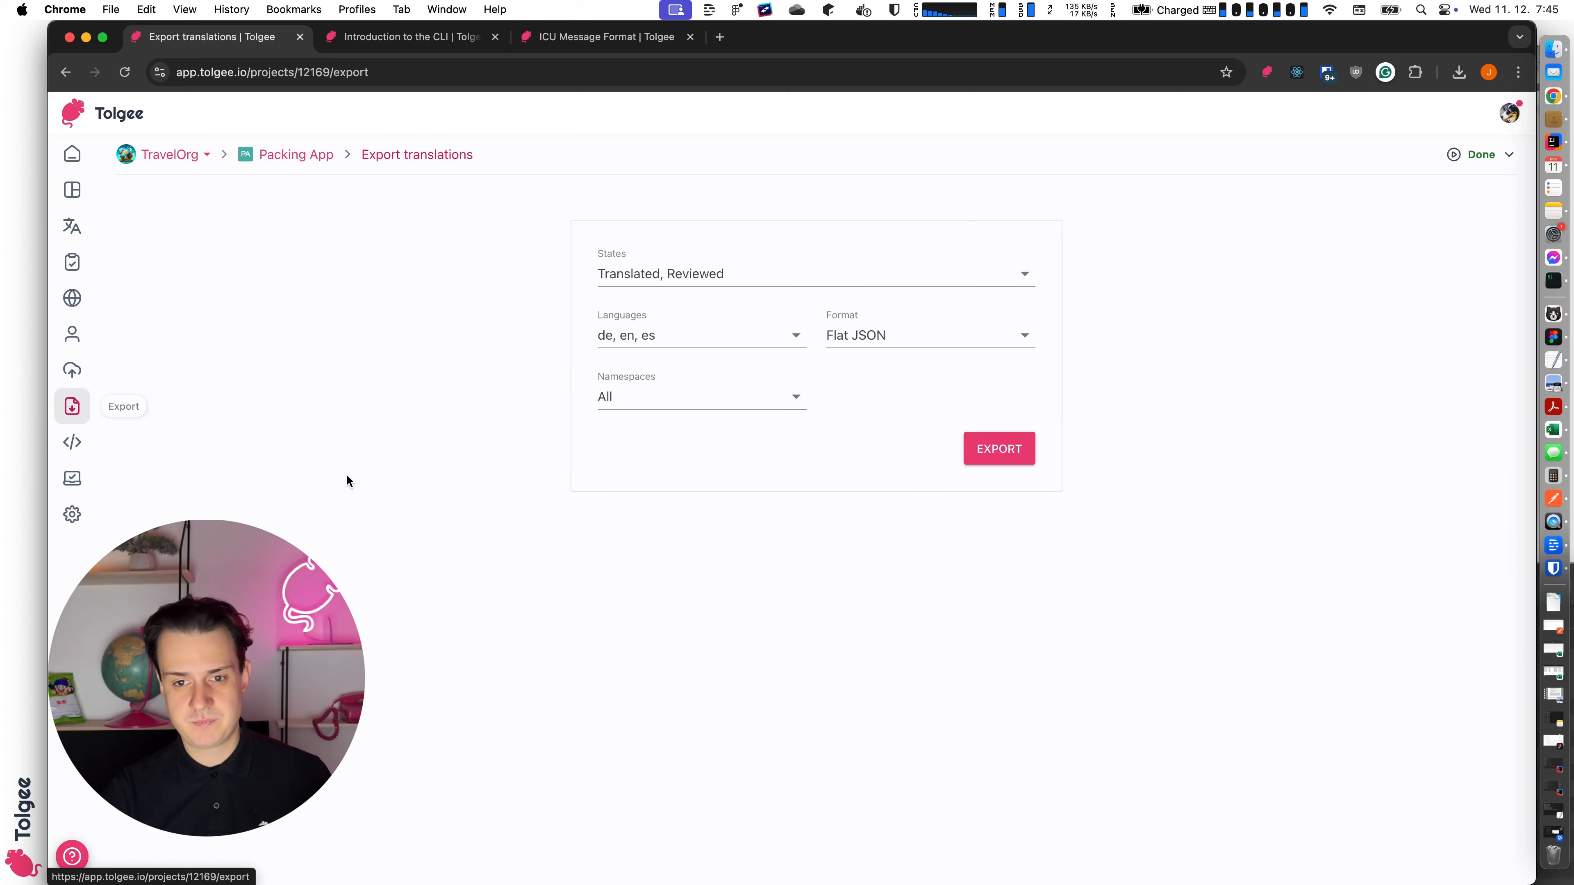
click(956, 352)
click(949, 546)
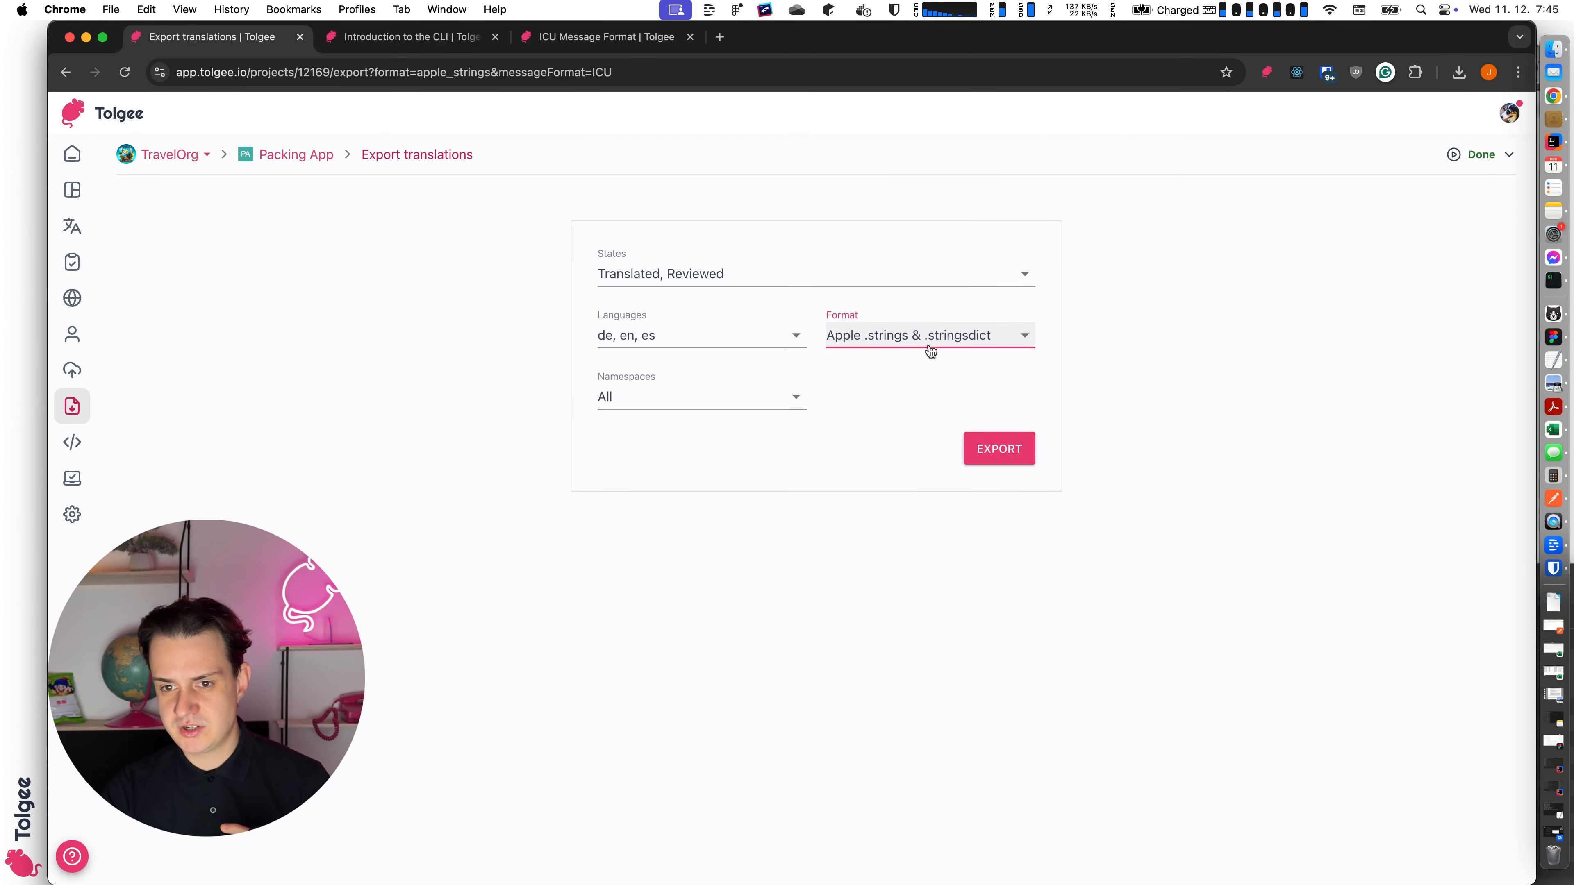
click(996, 454)
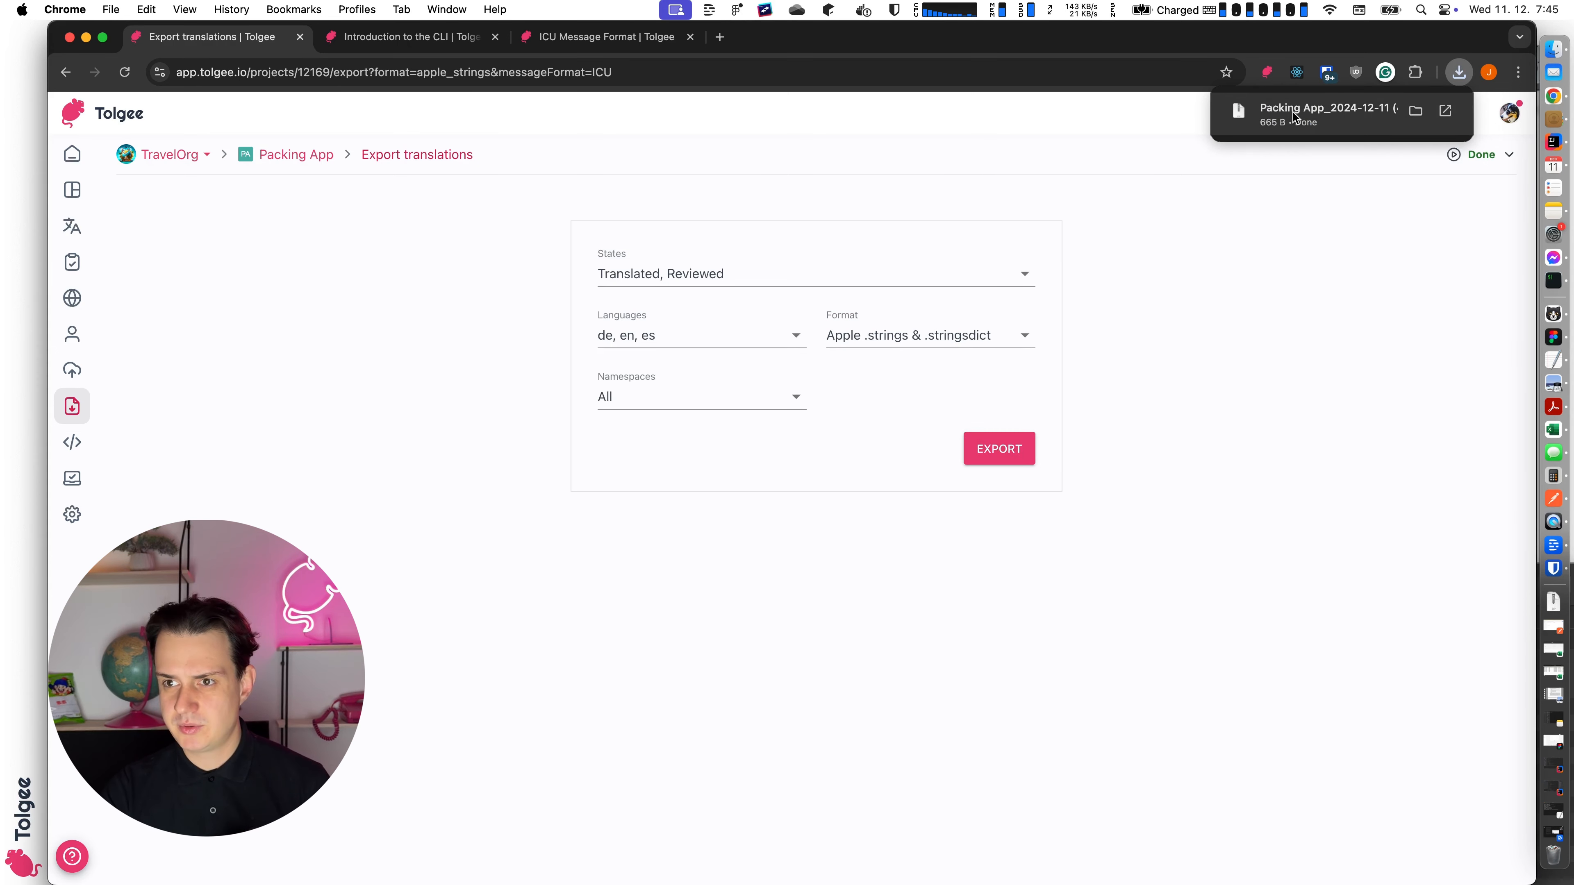
Step: Open the exported Localizable.strings from the en.lproj 3 folder in TextEdit, examine its peters_age placeholder and close the file
click(1296, 127)
click(1109, 594)
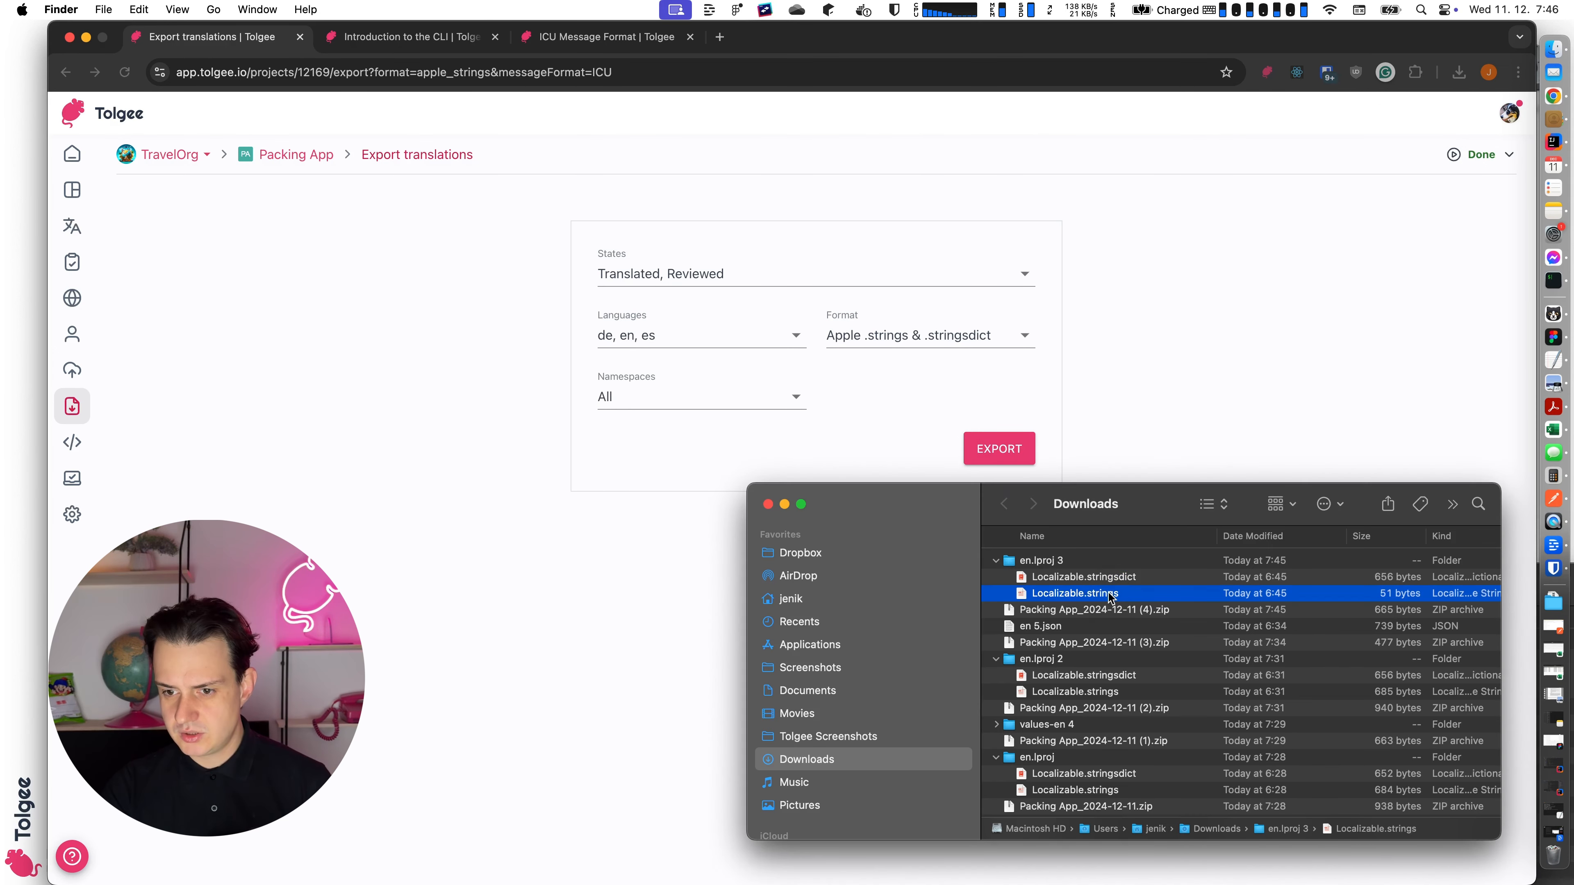
right_click(1110, 598)
mouse_move(1153, 576)
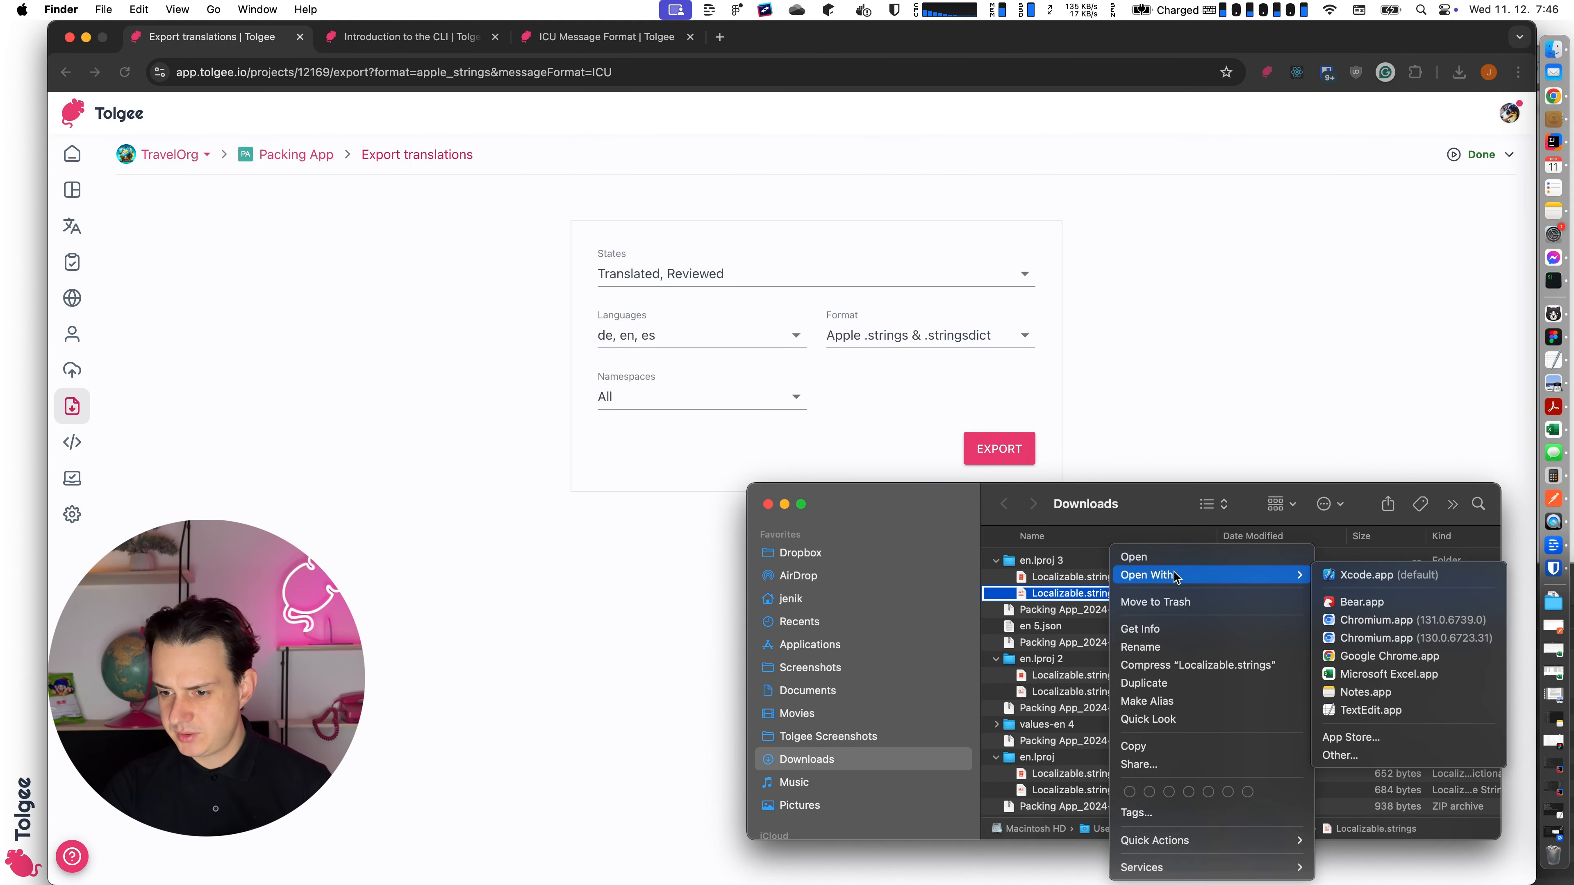
click(1375, 711)
click(442, 252)
drag(337, 151, 715, 383)
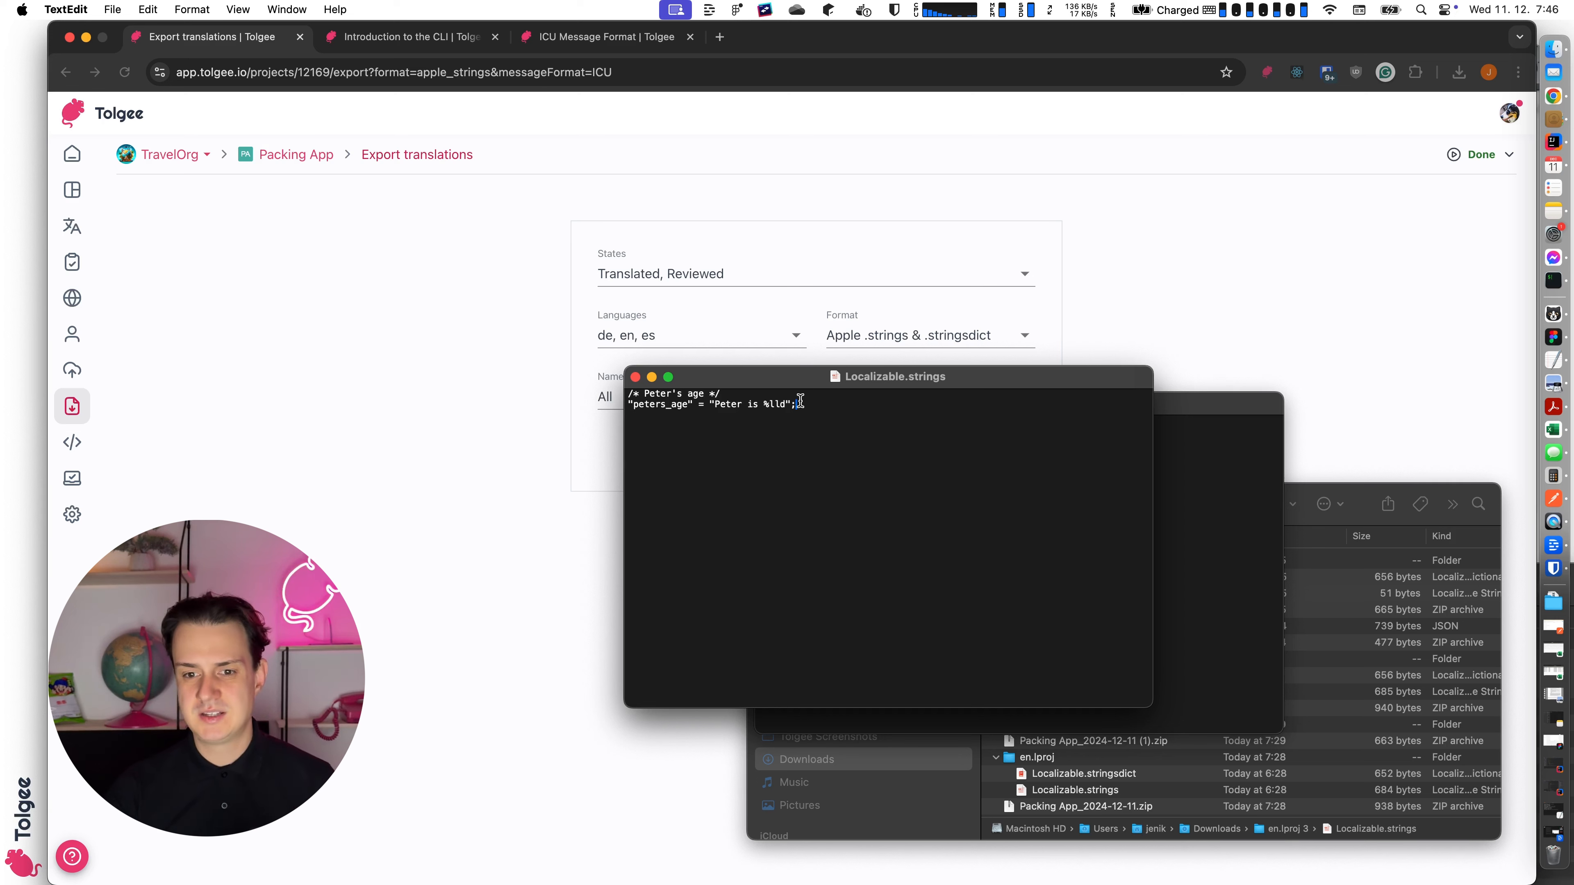
click(635, 377)
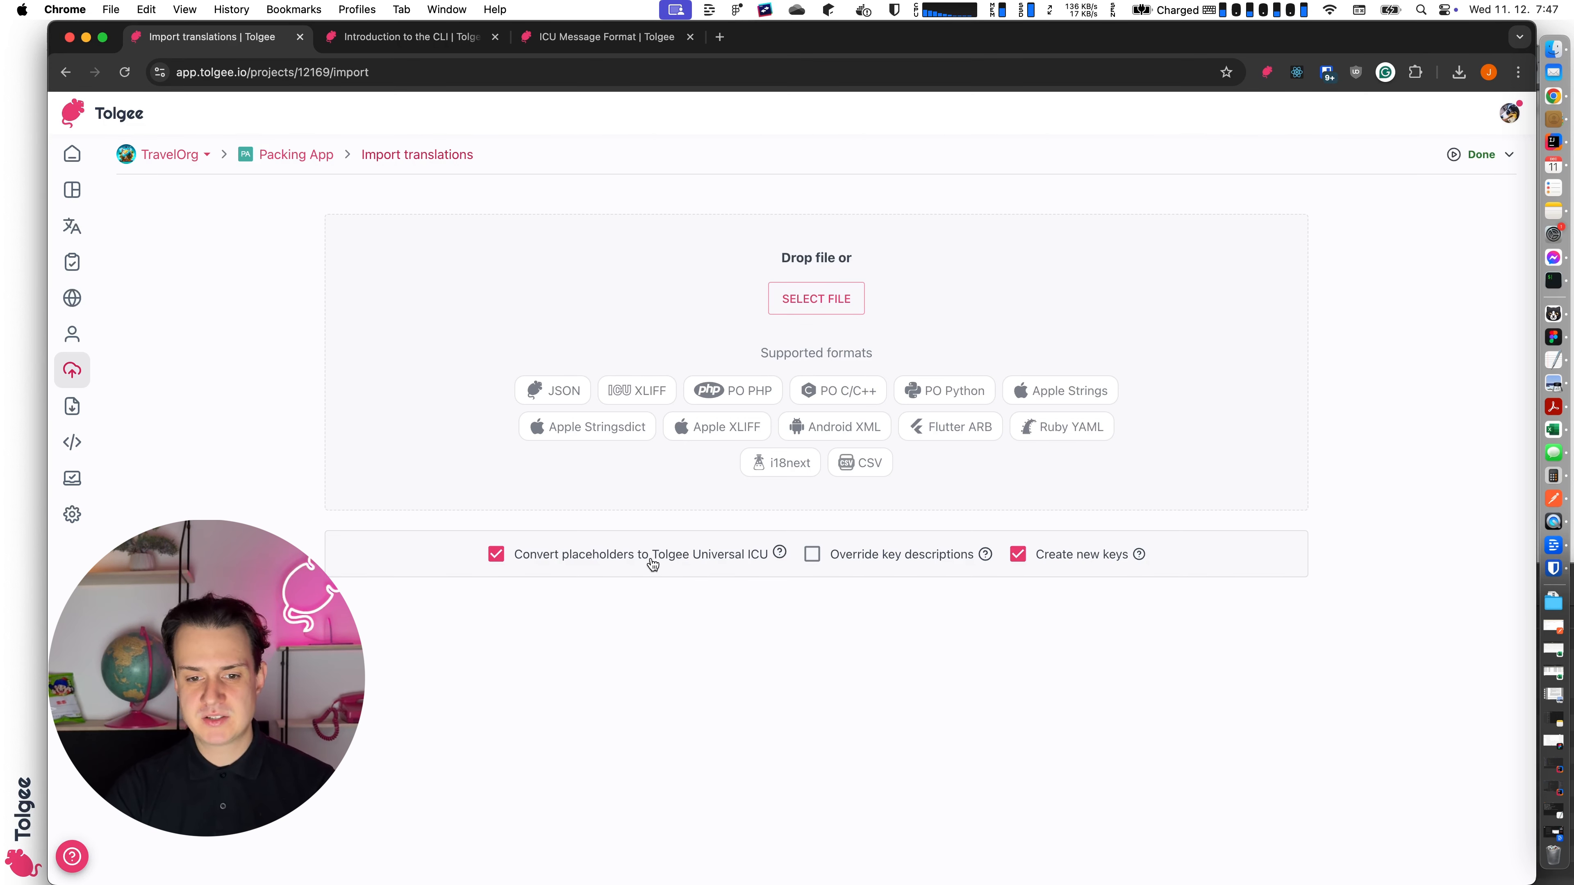
Step: Disable conversion of placeholders to Tolgee Universal ICU, upload strings.xml from the PackingApp folder and set its language to English
click(672, 564)
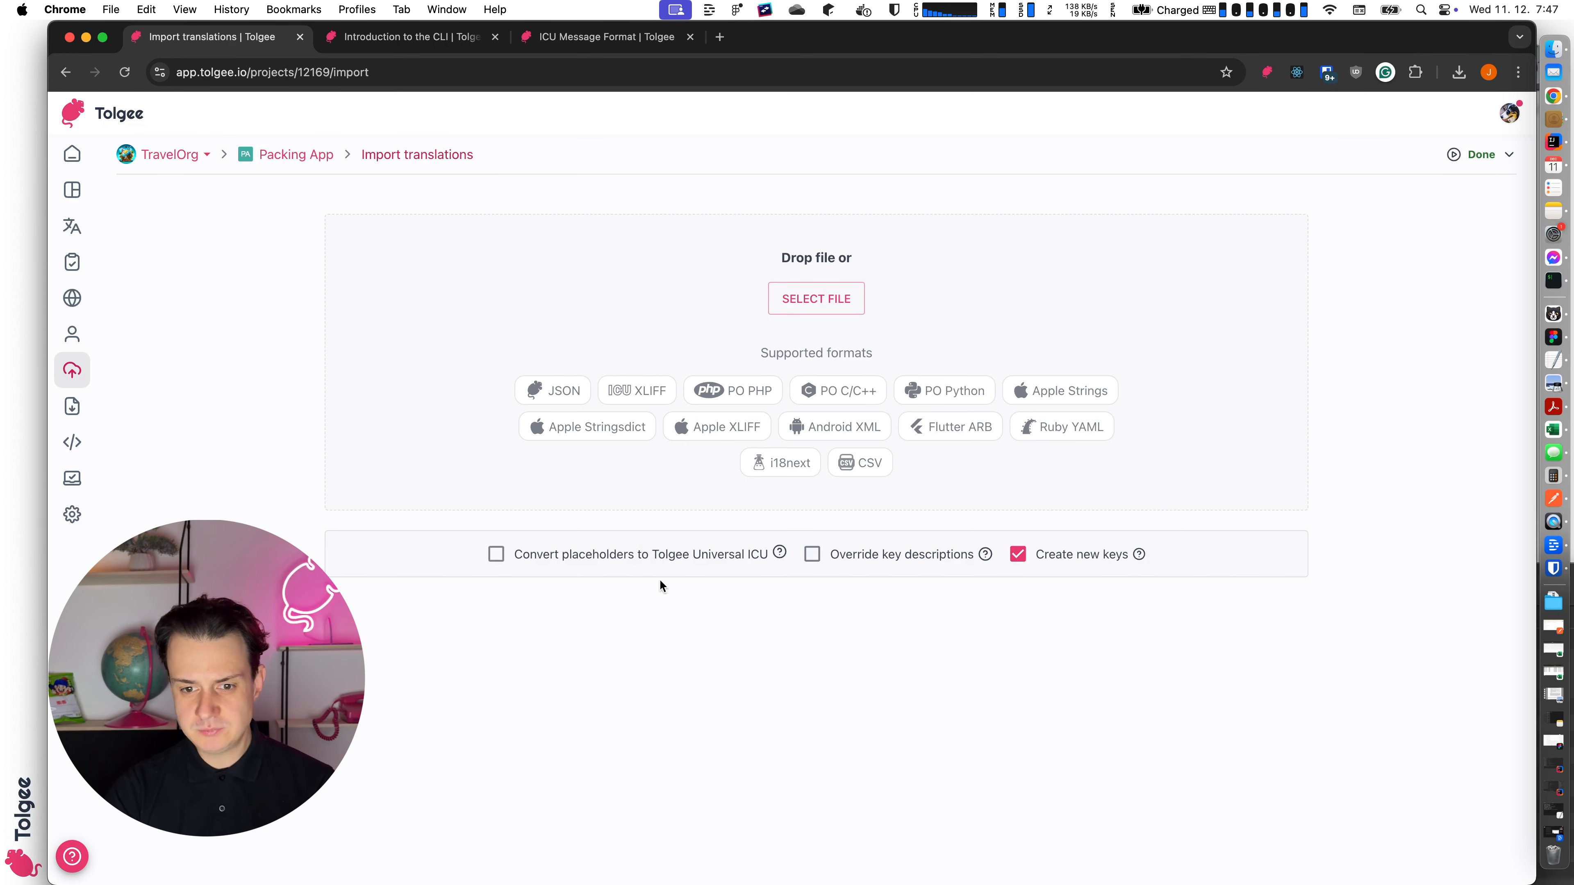
click(1552, 51)
click(1262, 719)
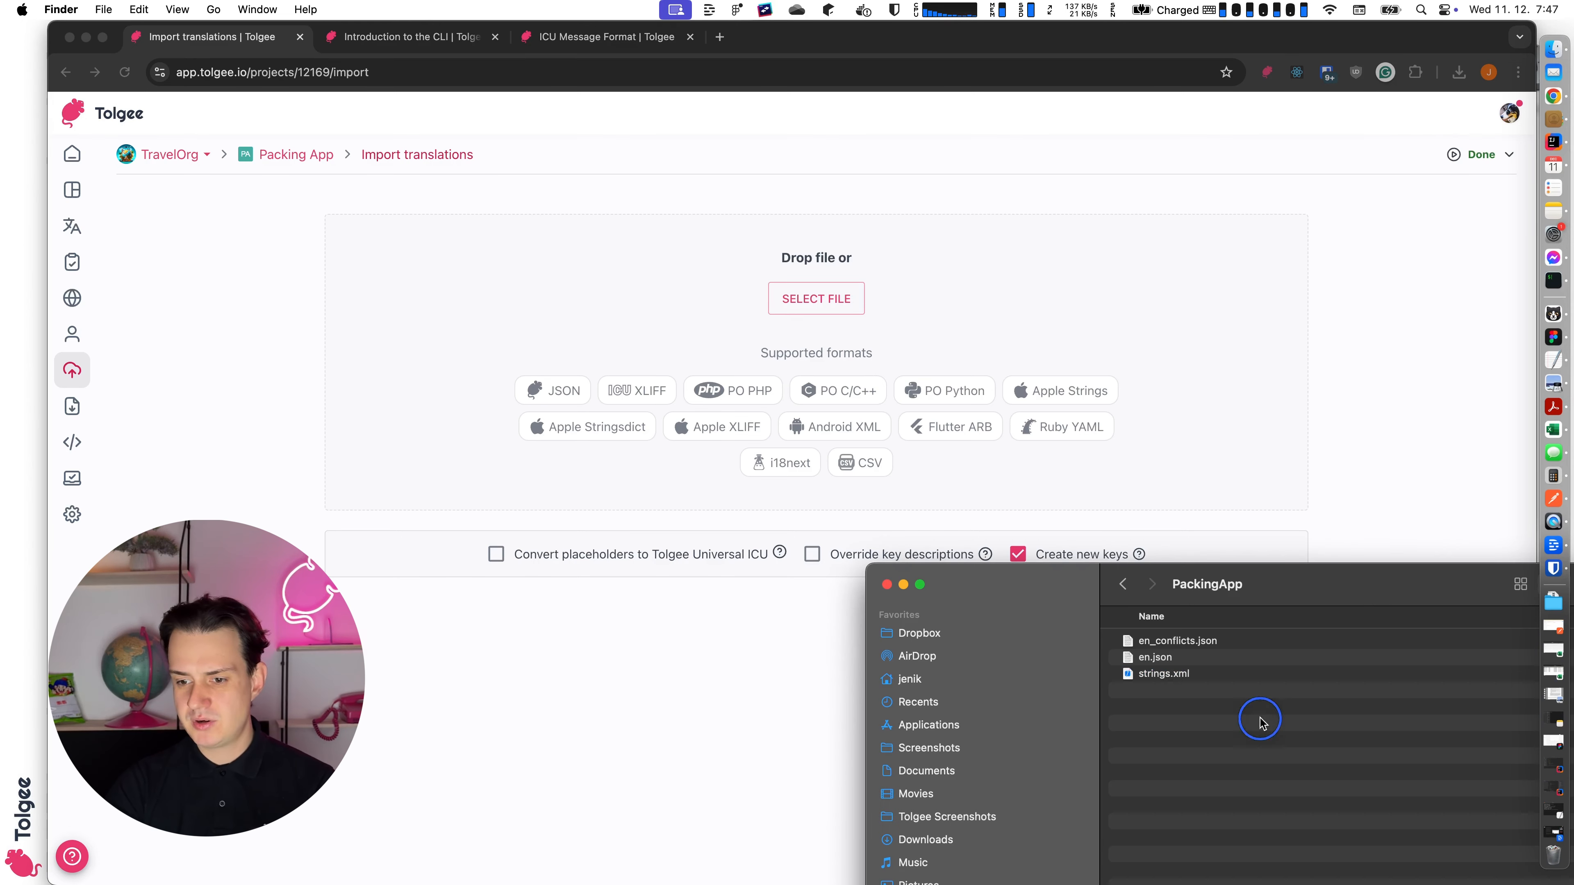
click(1201, 672)
drag(1200, 673, 1109, 440)
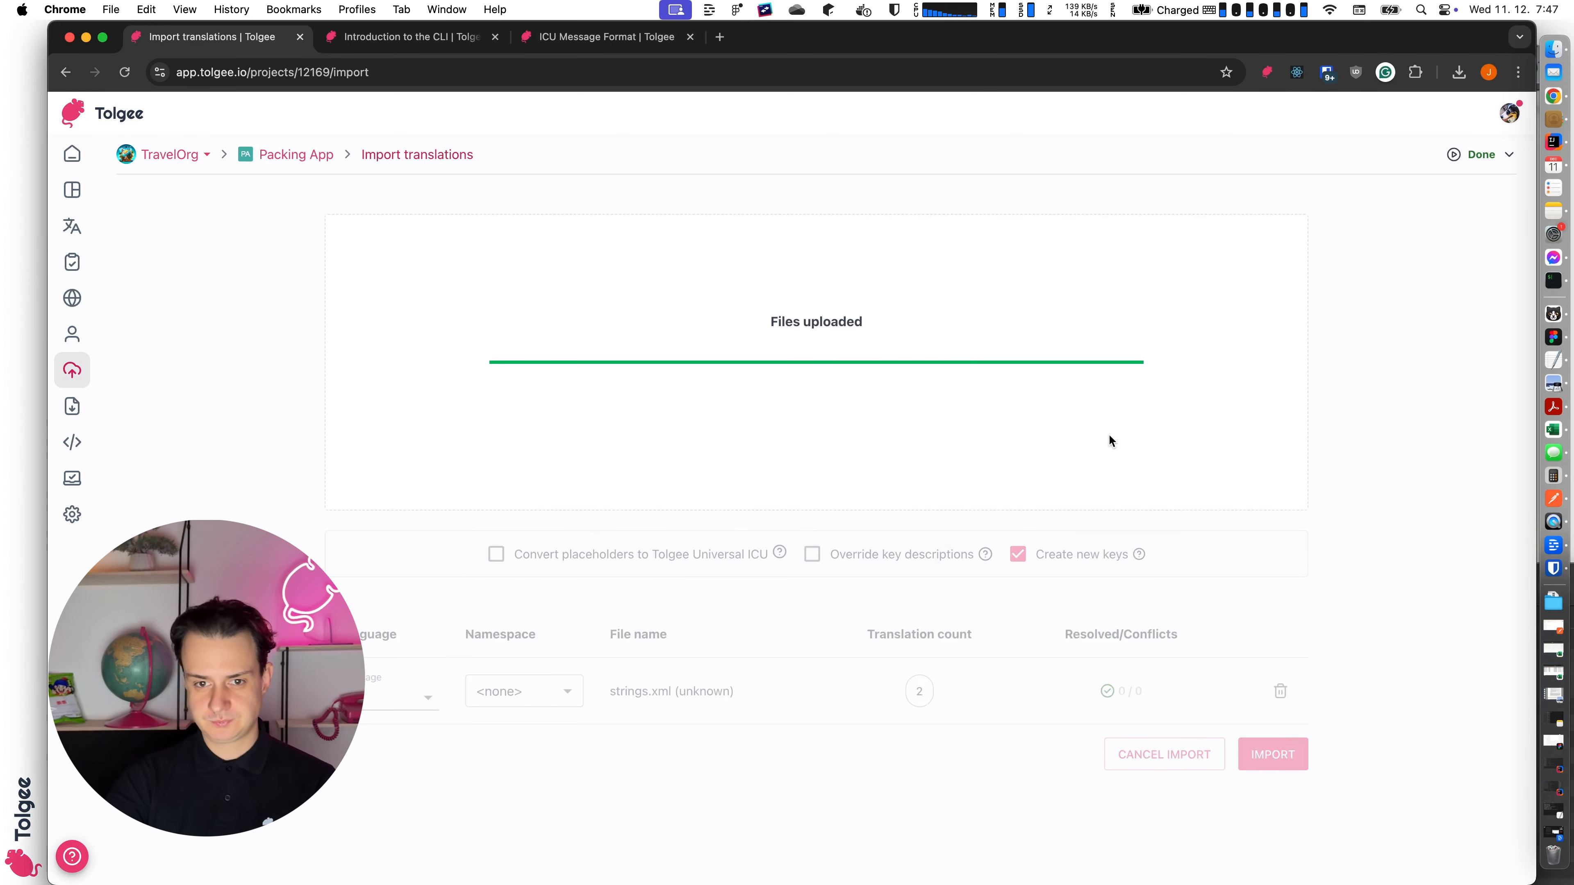
click(371, 695)
click(406, 768)
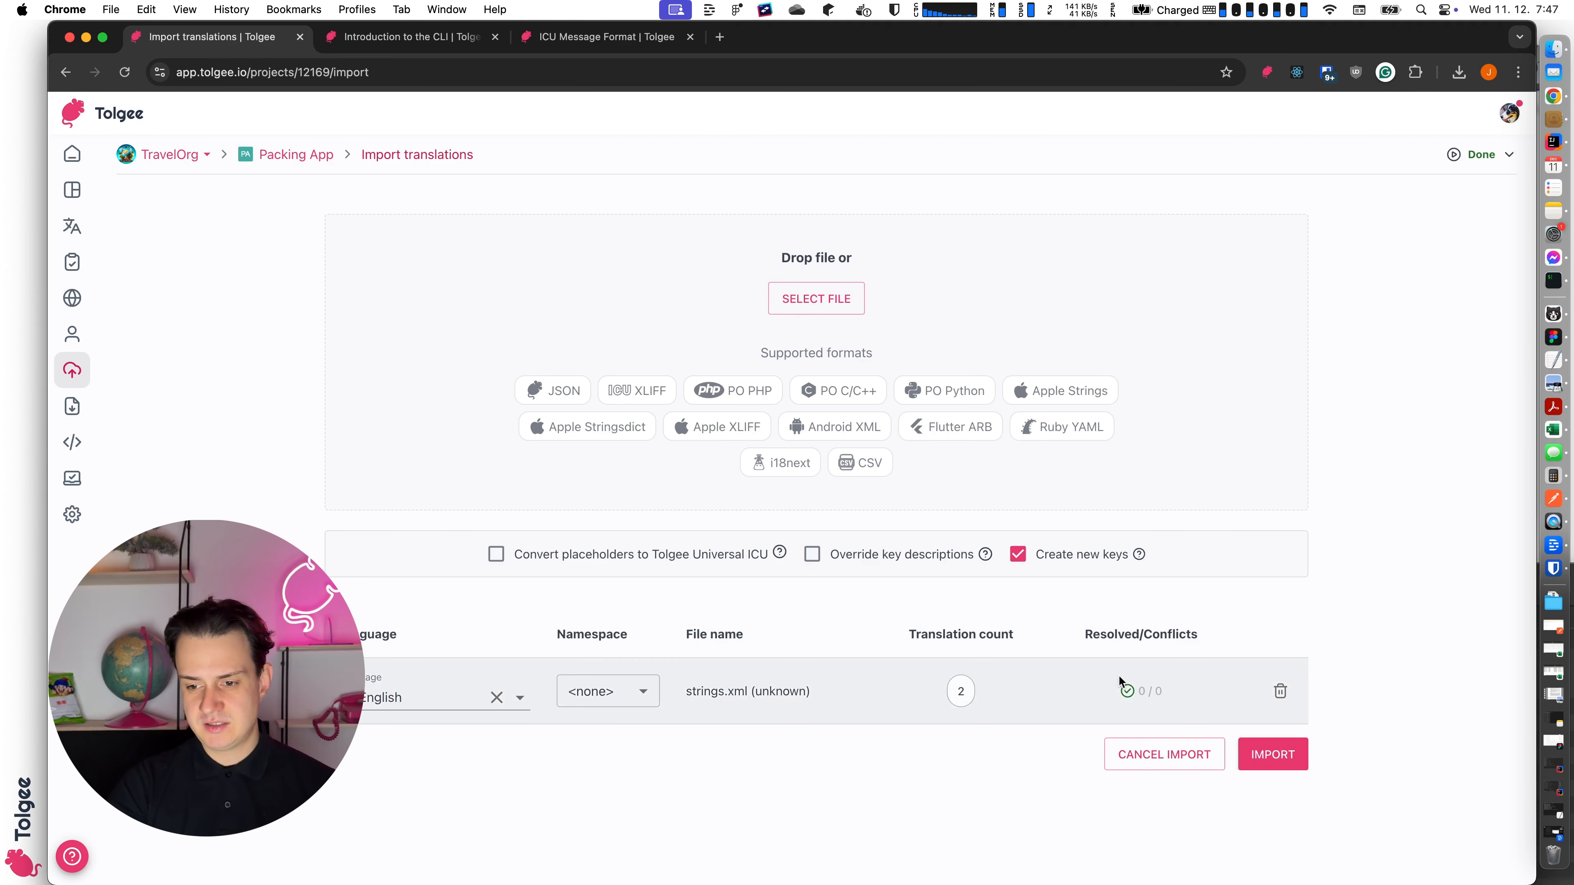
Step: Preview and import the unconverted strings.xml translations, and return to the project's translations list
click(952, 685)
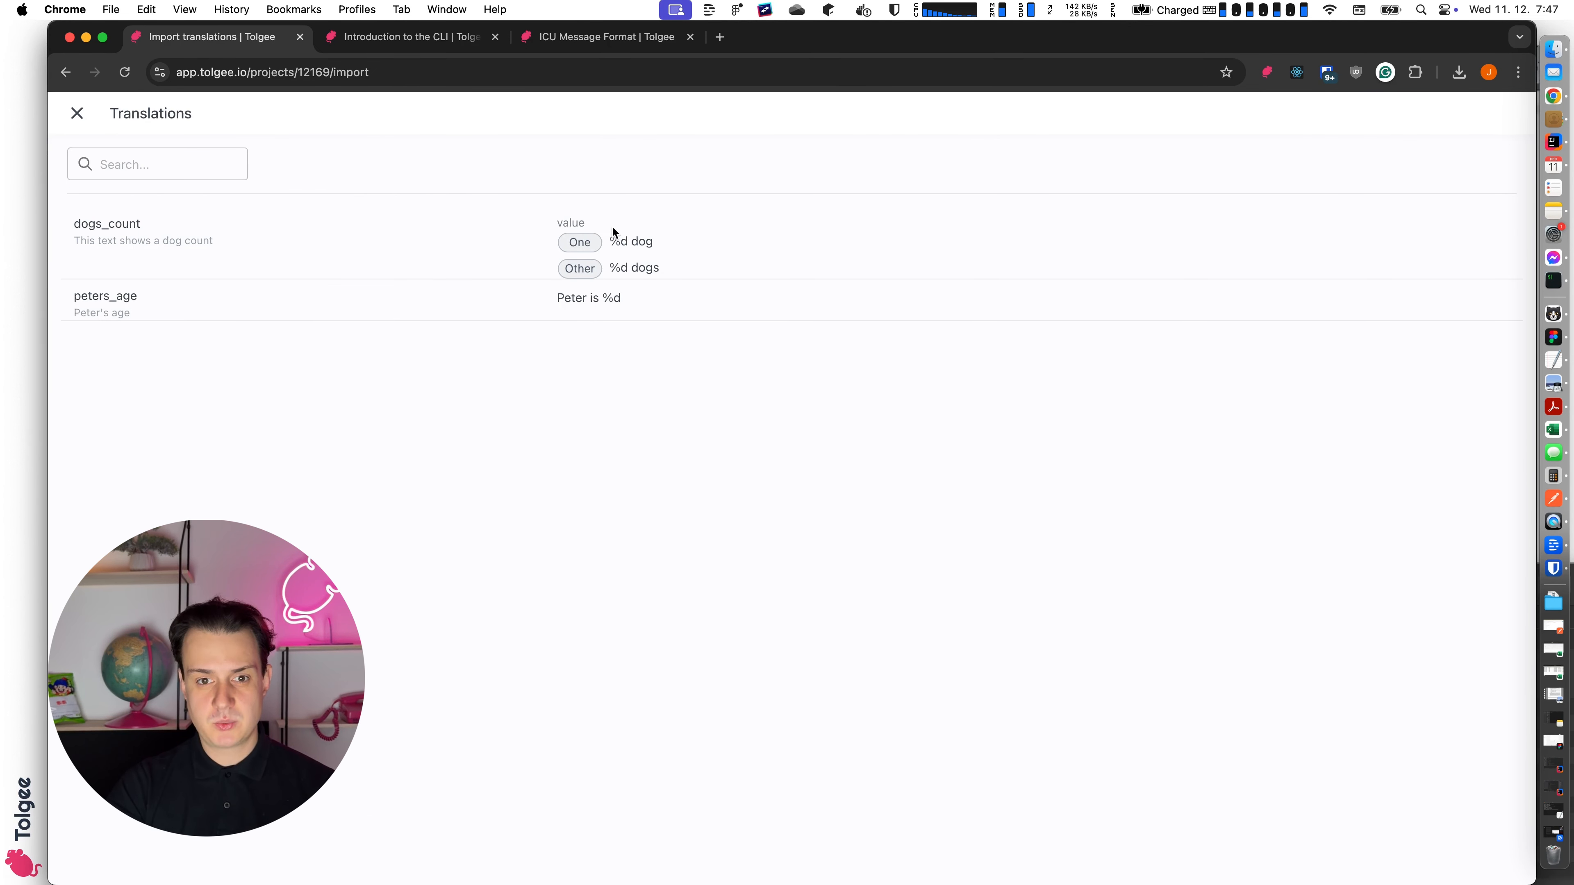
click(77, 112)
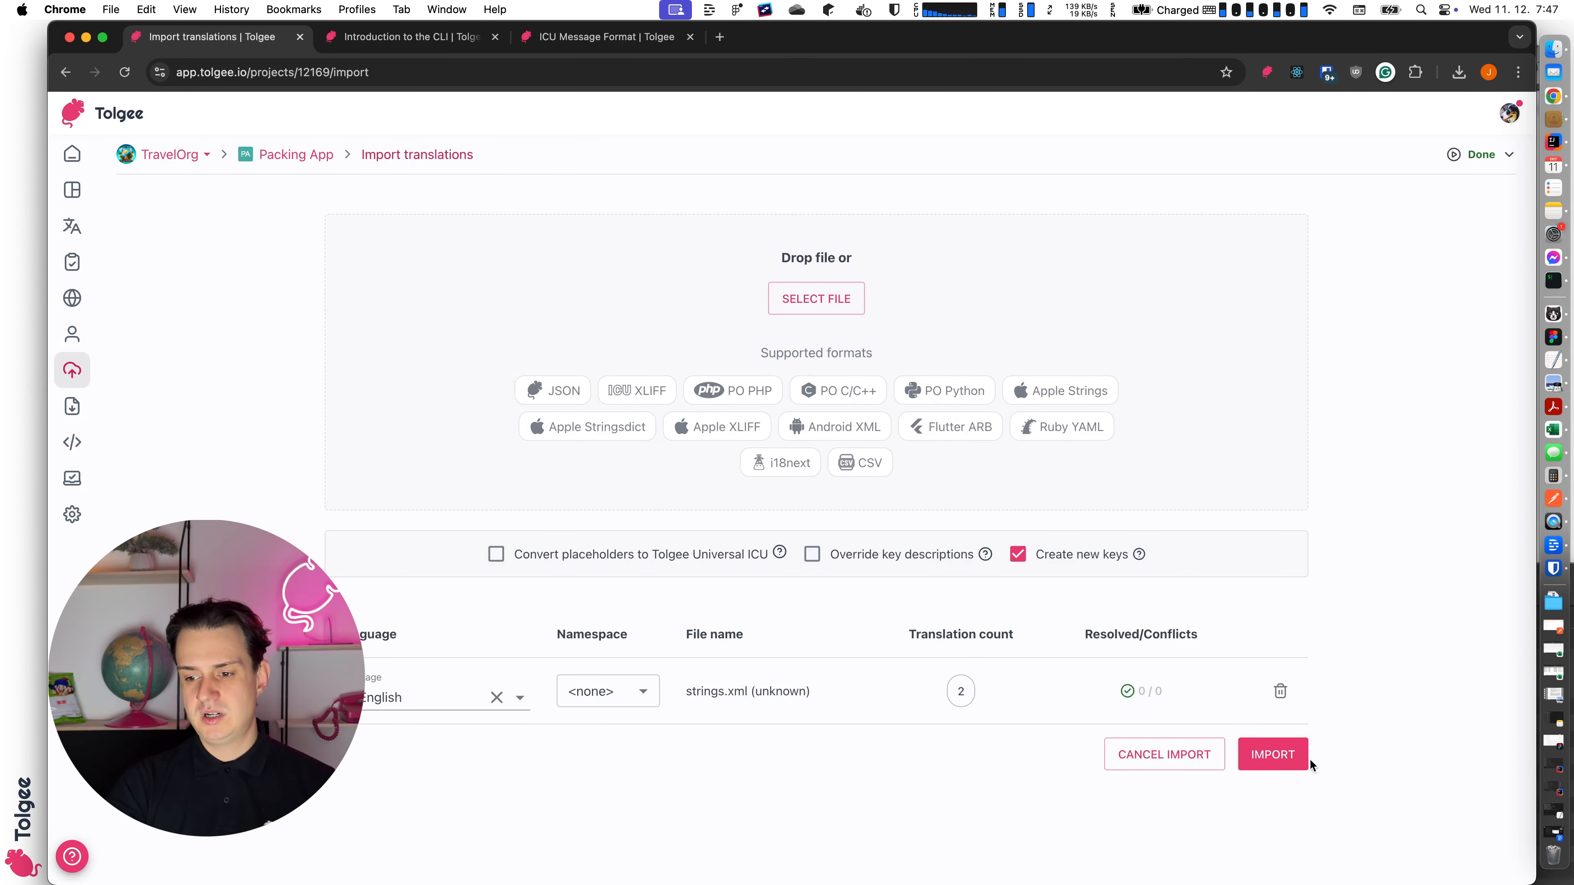
click(1299, 766)
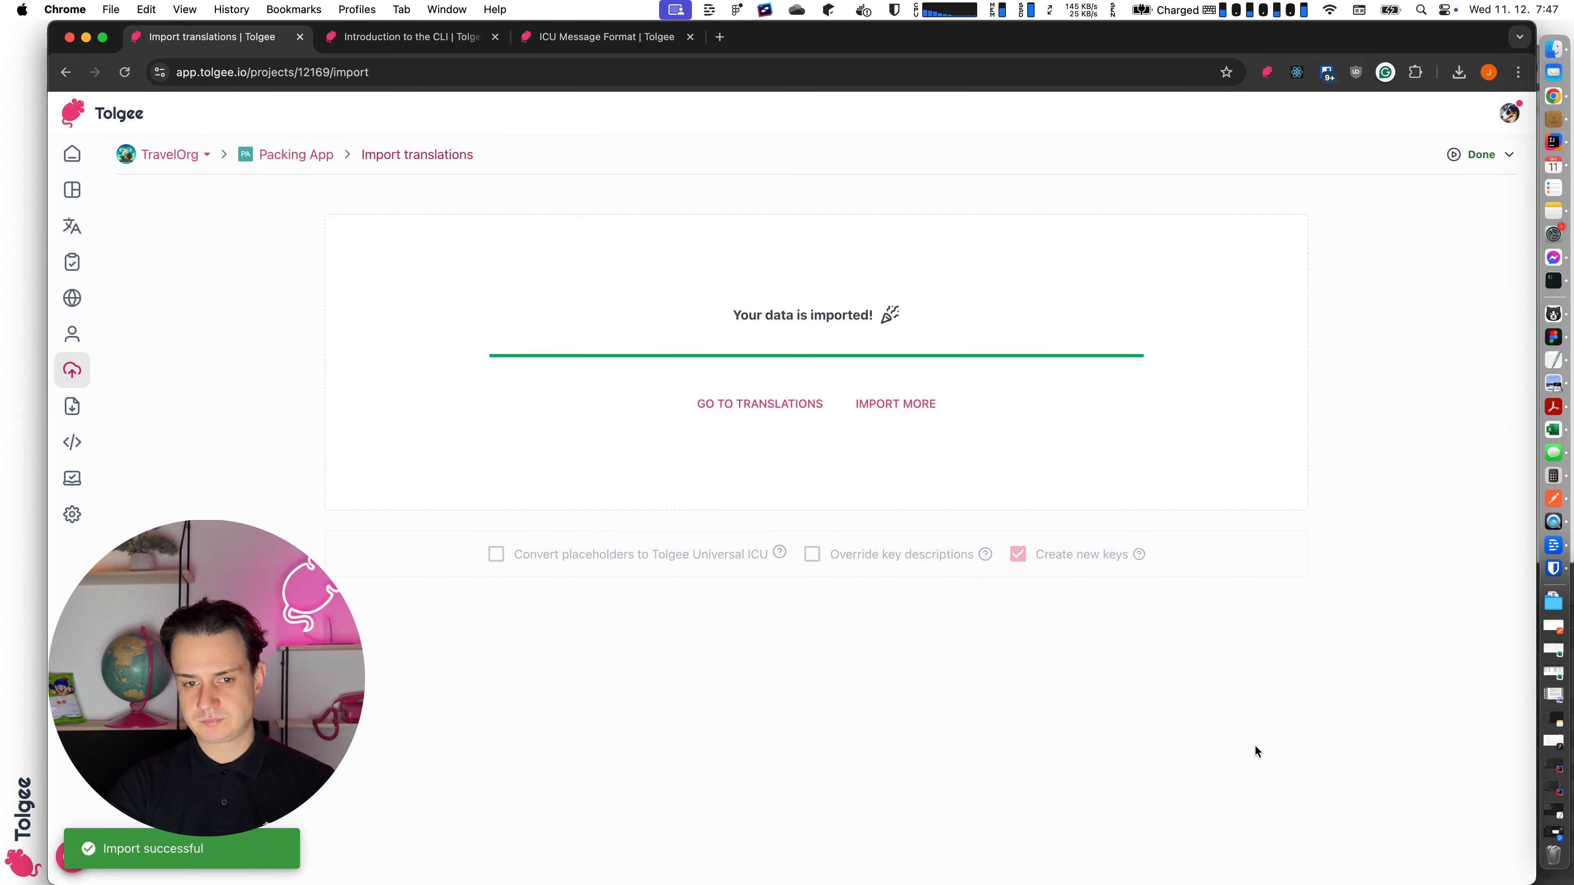
click(70, 229)
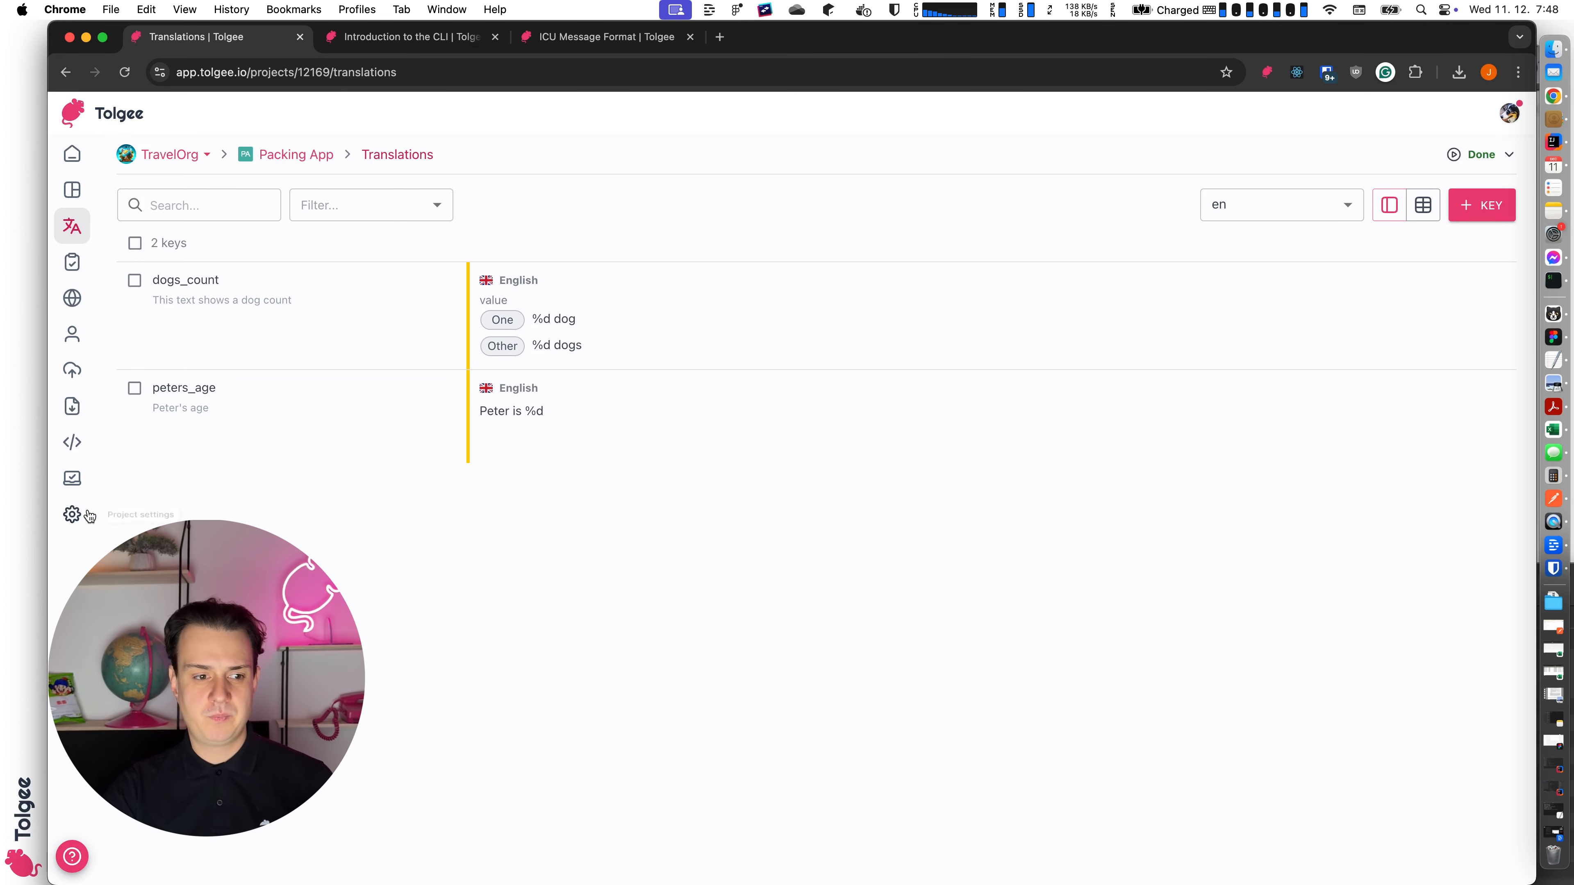
Step: Open the project's advanced settings to check the Tolgee Universal ICU placeholders option
click(72, 514)
click(634, 261)
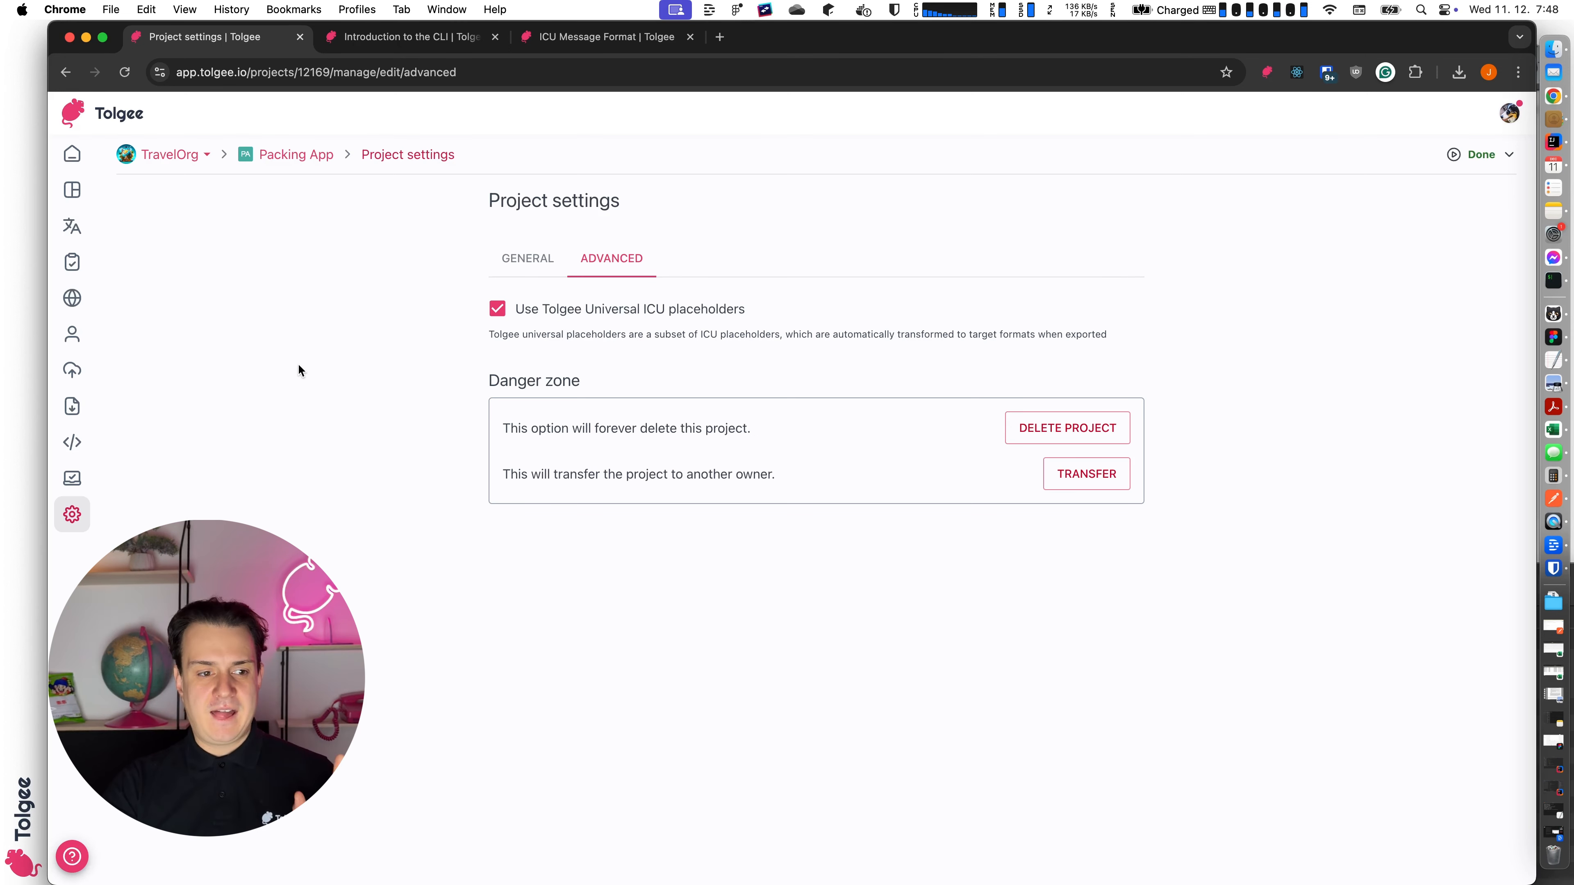
Step: Export the translations in Android .xml format and examine how the placeholders are written in the exported strings.xml
click(80, 407)
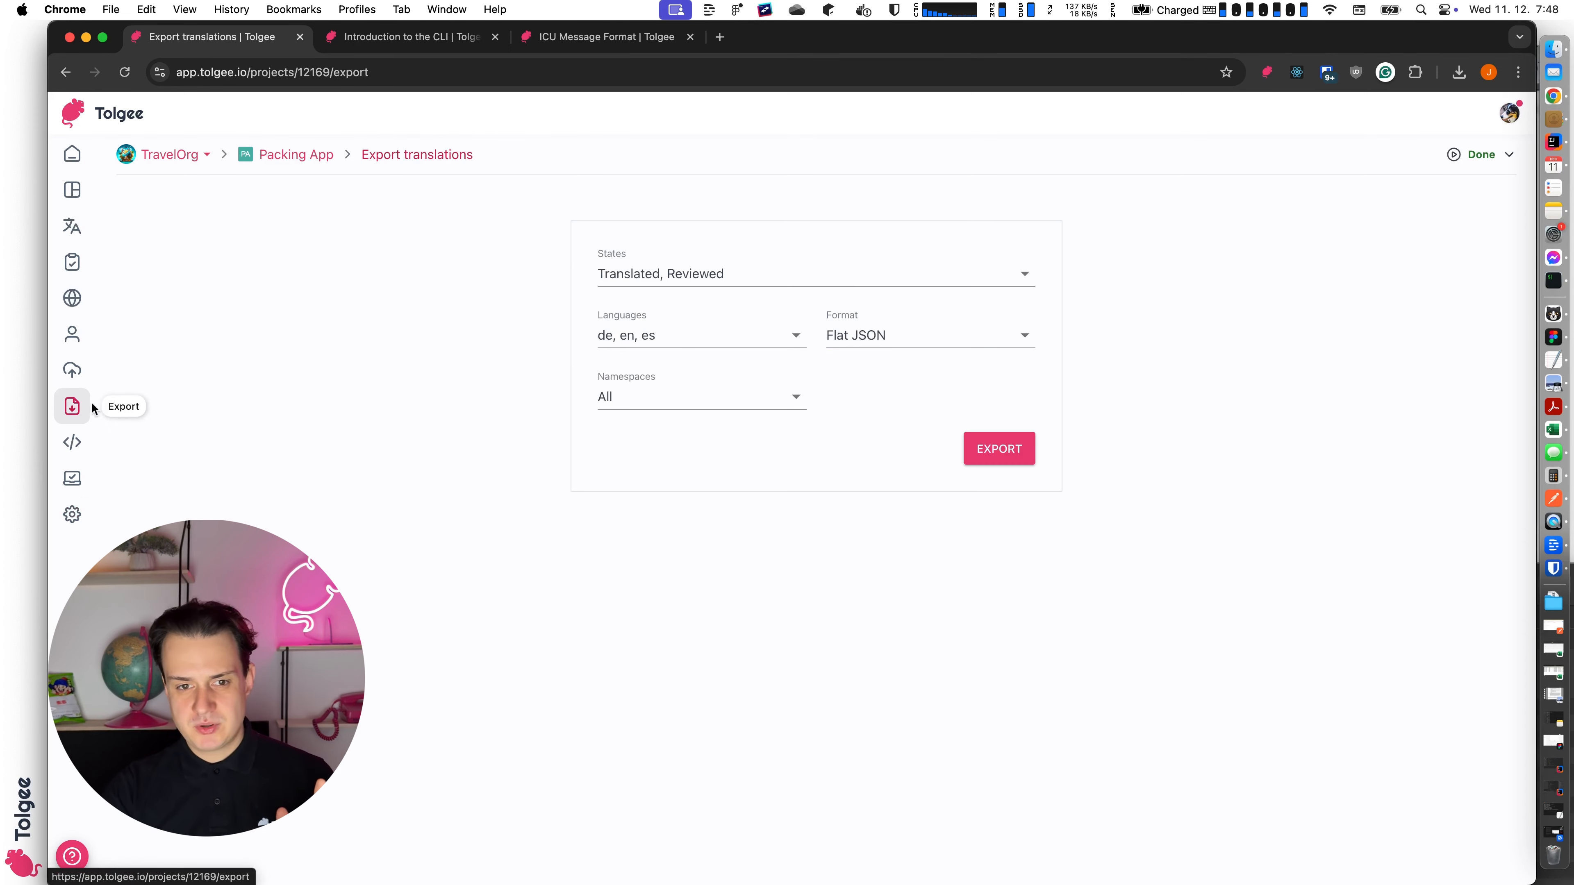
click(888, 335)
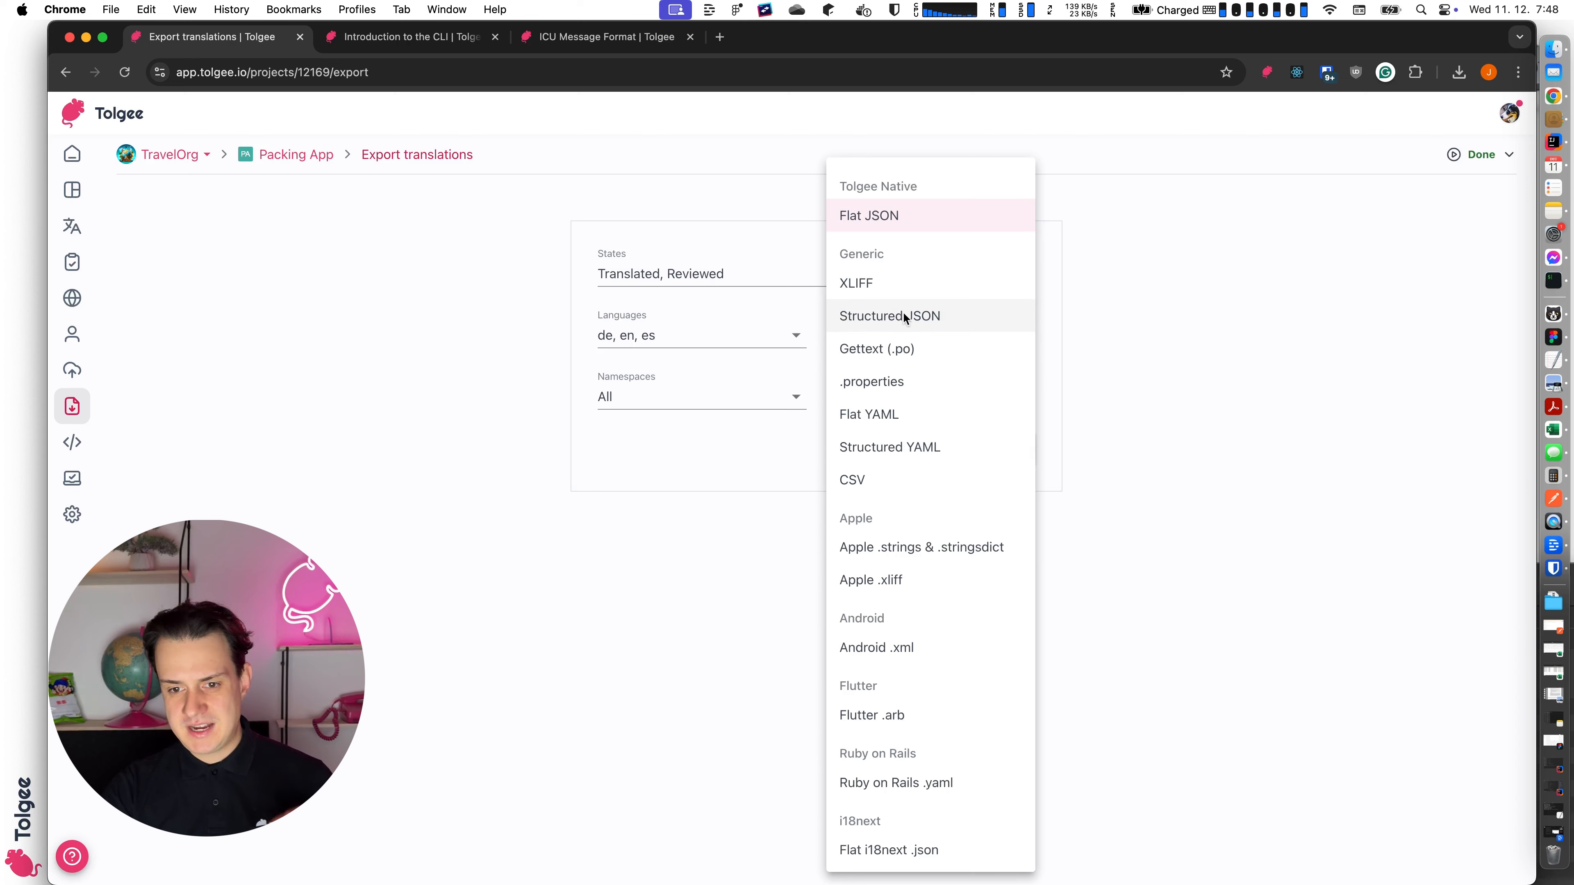
click(924, 647)
click(1001, 447)
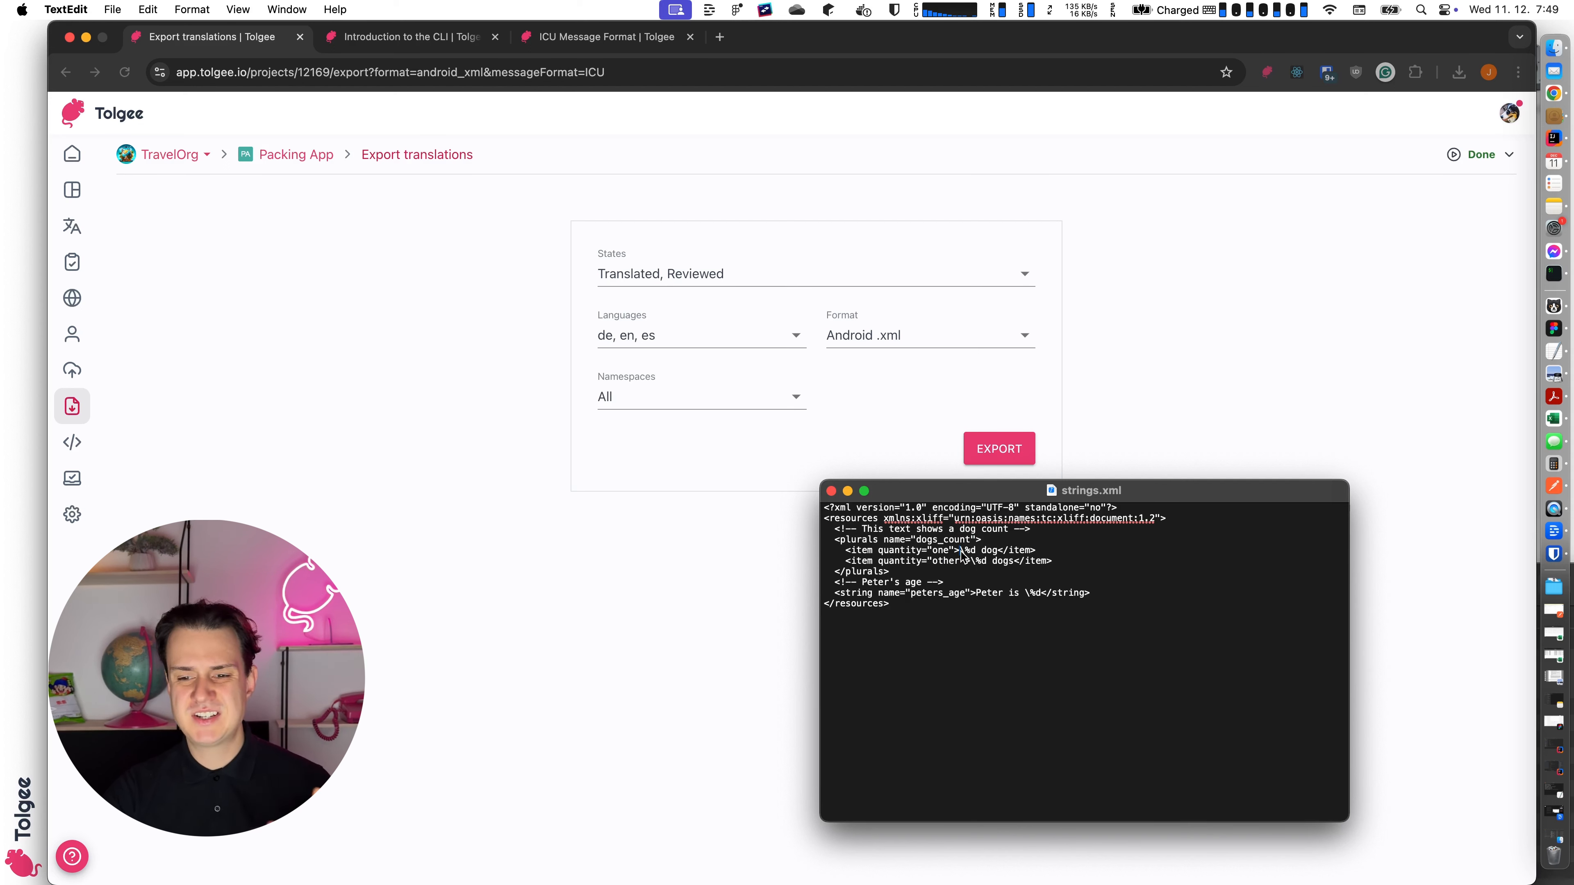
click(977, 554)
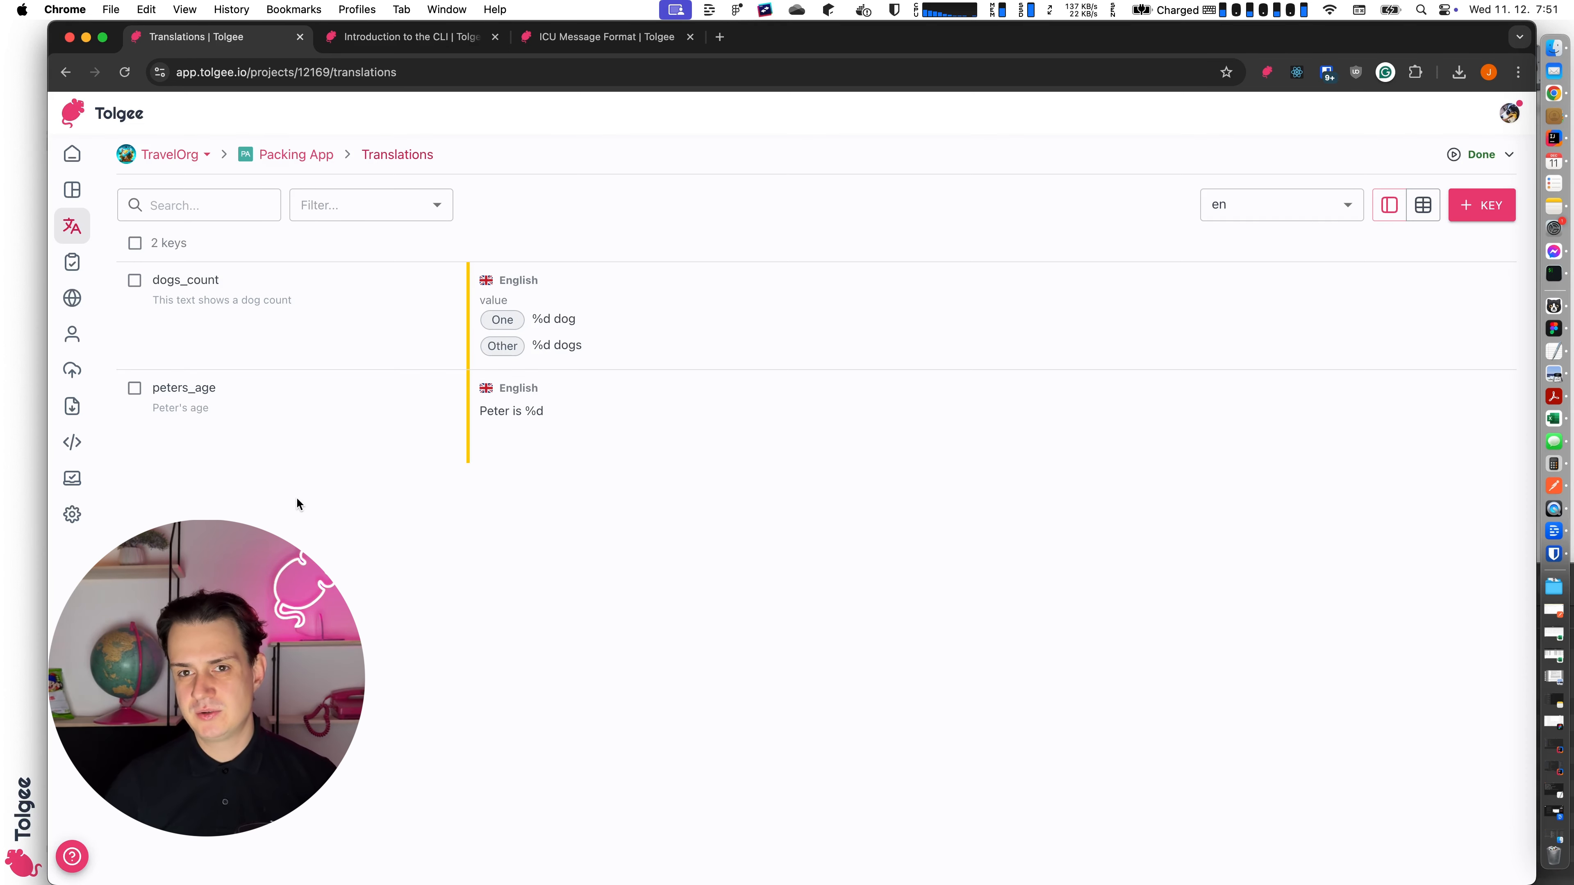
Step: Turn off the use of Tolgee Universal ICU placeholders in the project's advanced settings
click(71, 517)
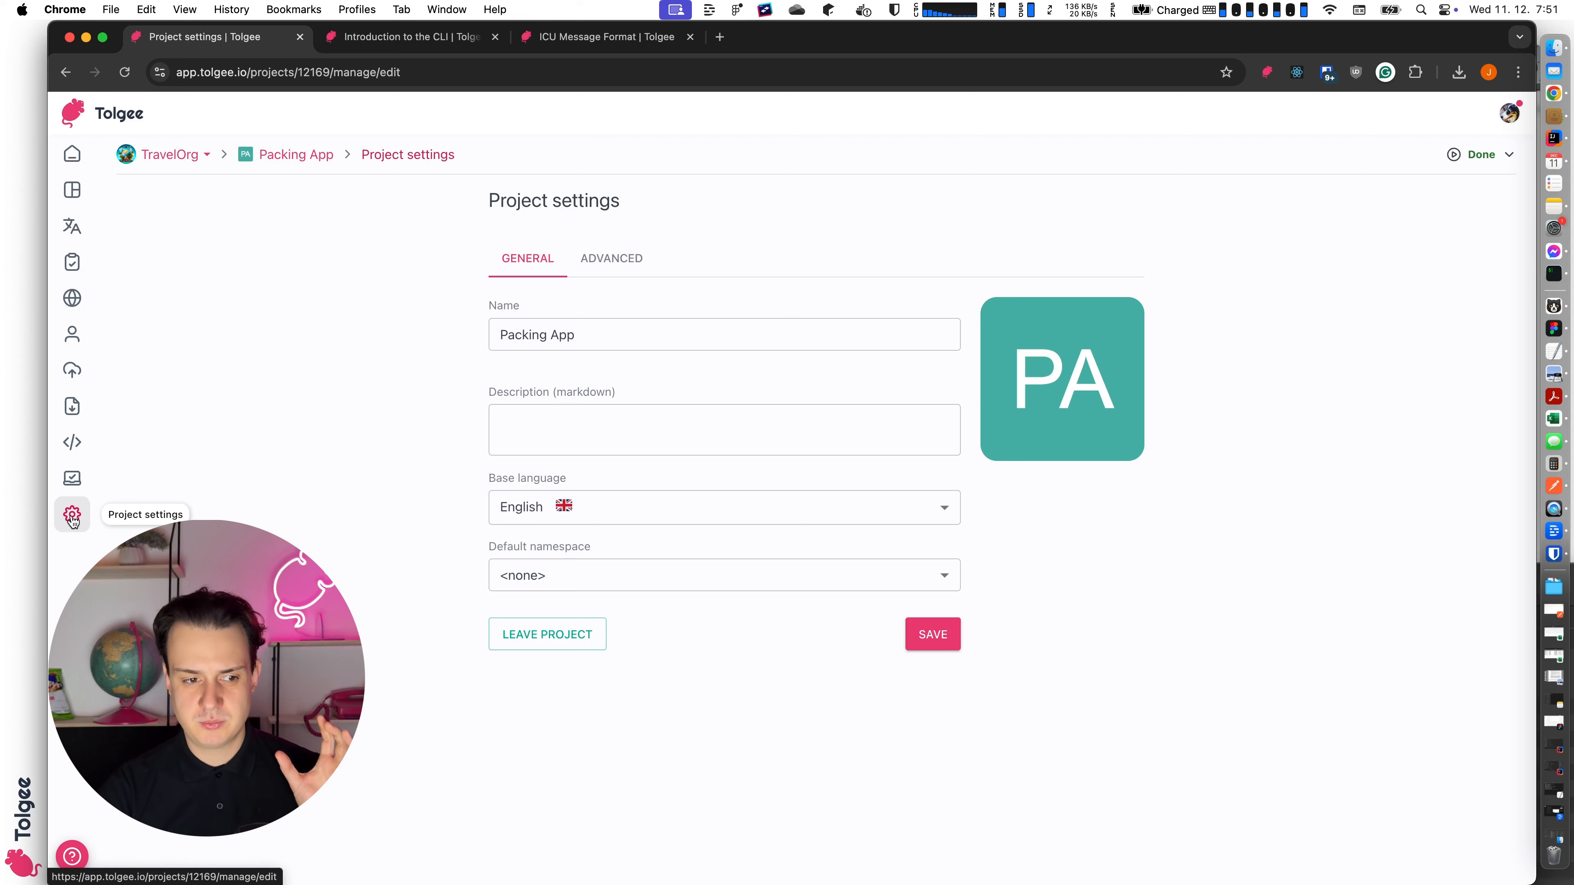
click(616, 258)
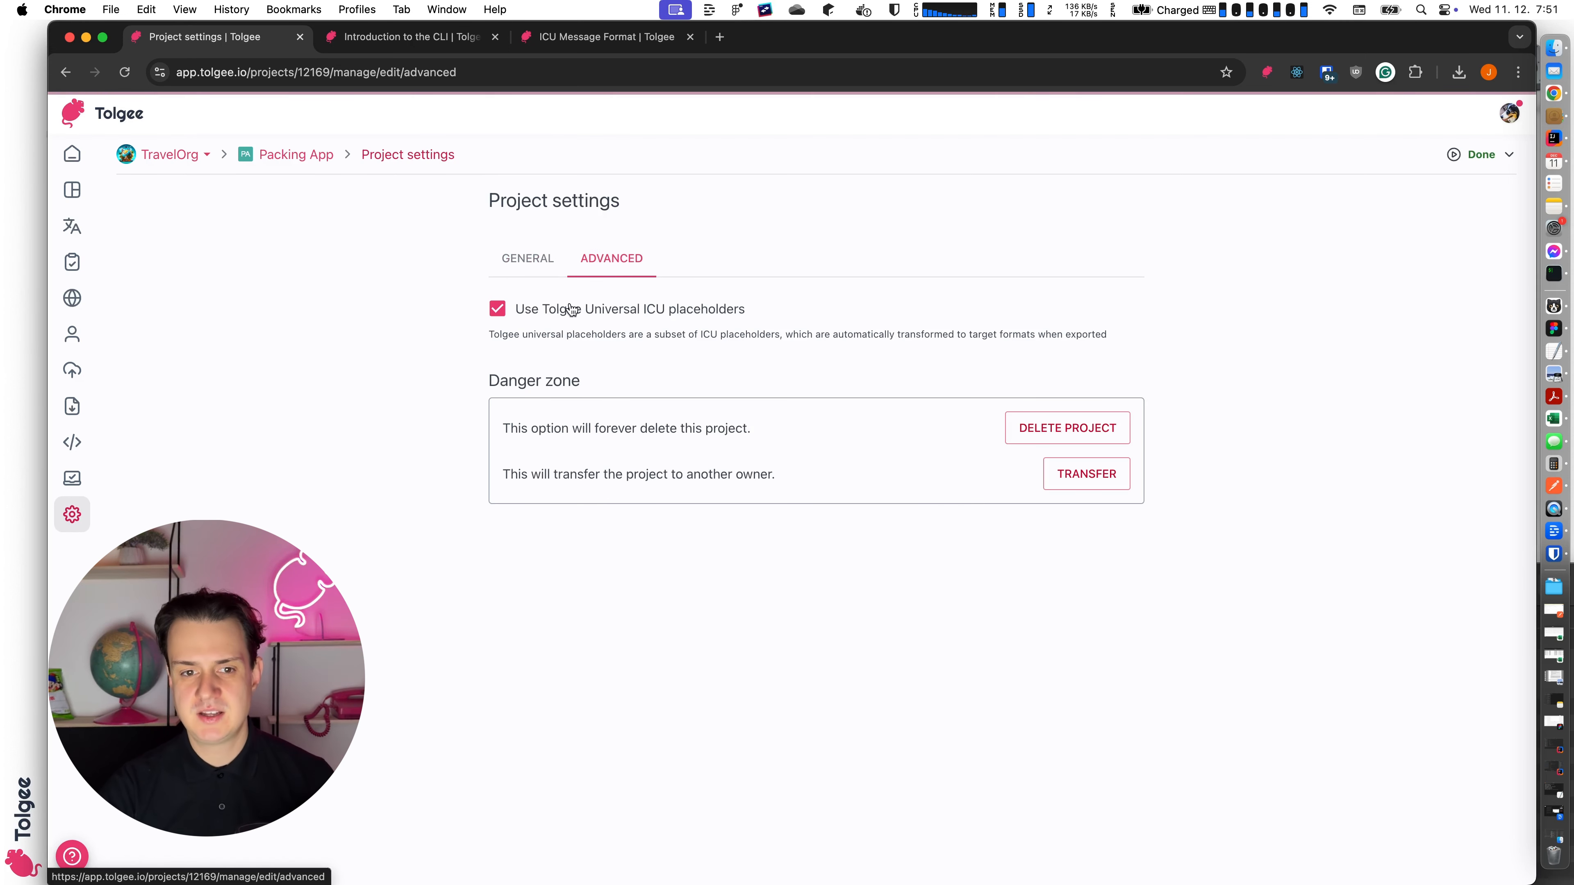
click(531, 313)
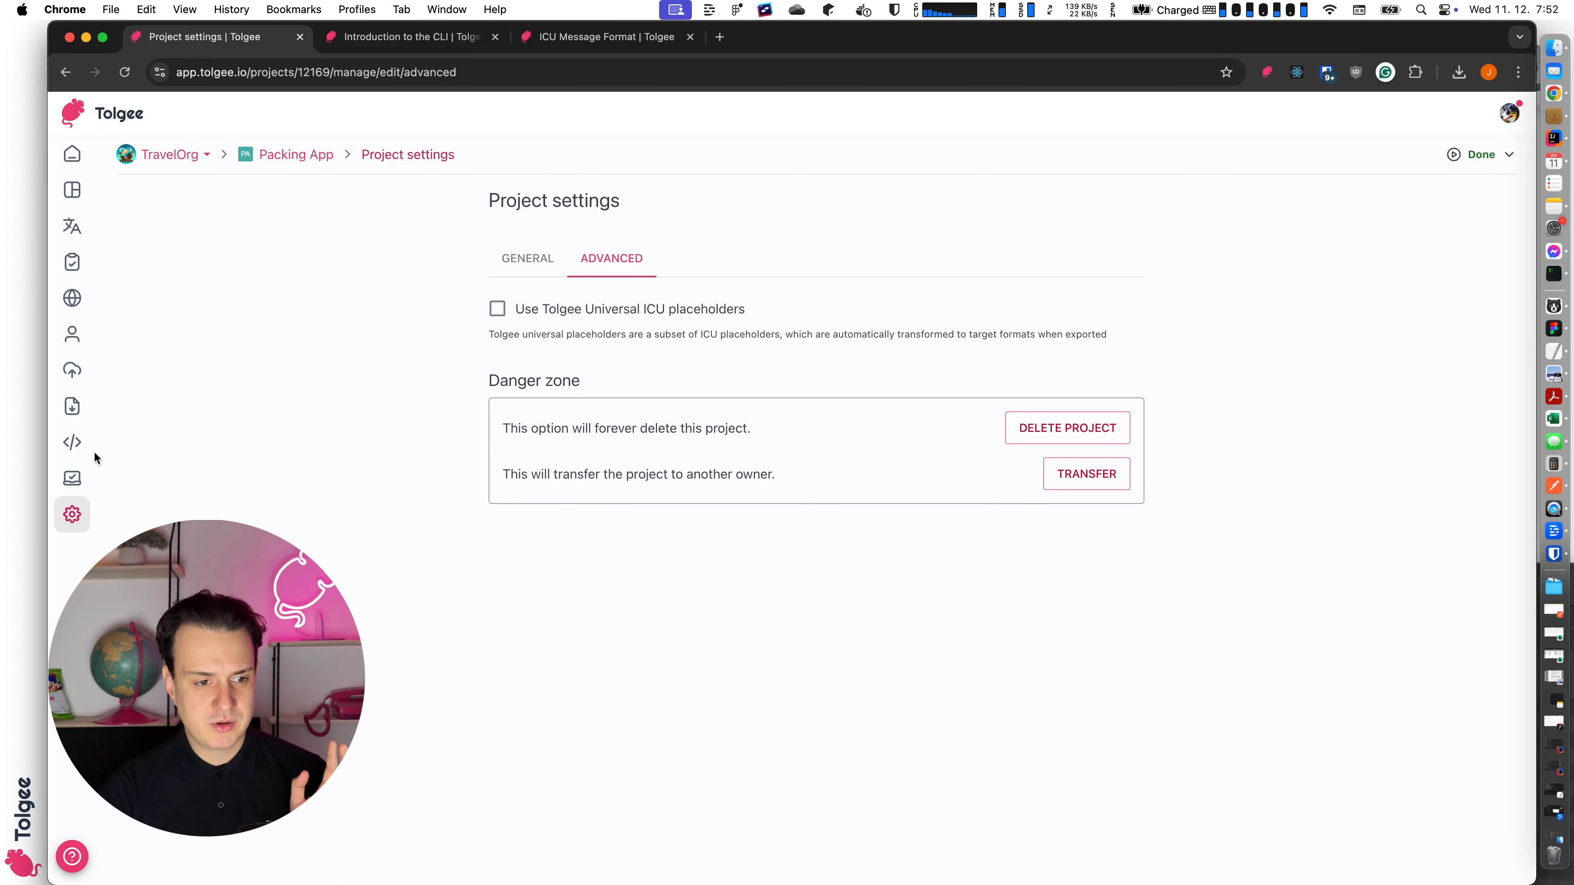
Step: Export the translations again in Android .xml format and check the placeholders of dogs_count and peters_age in the new strings.xml
click(73, 406)
click(962, 335)
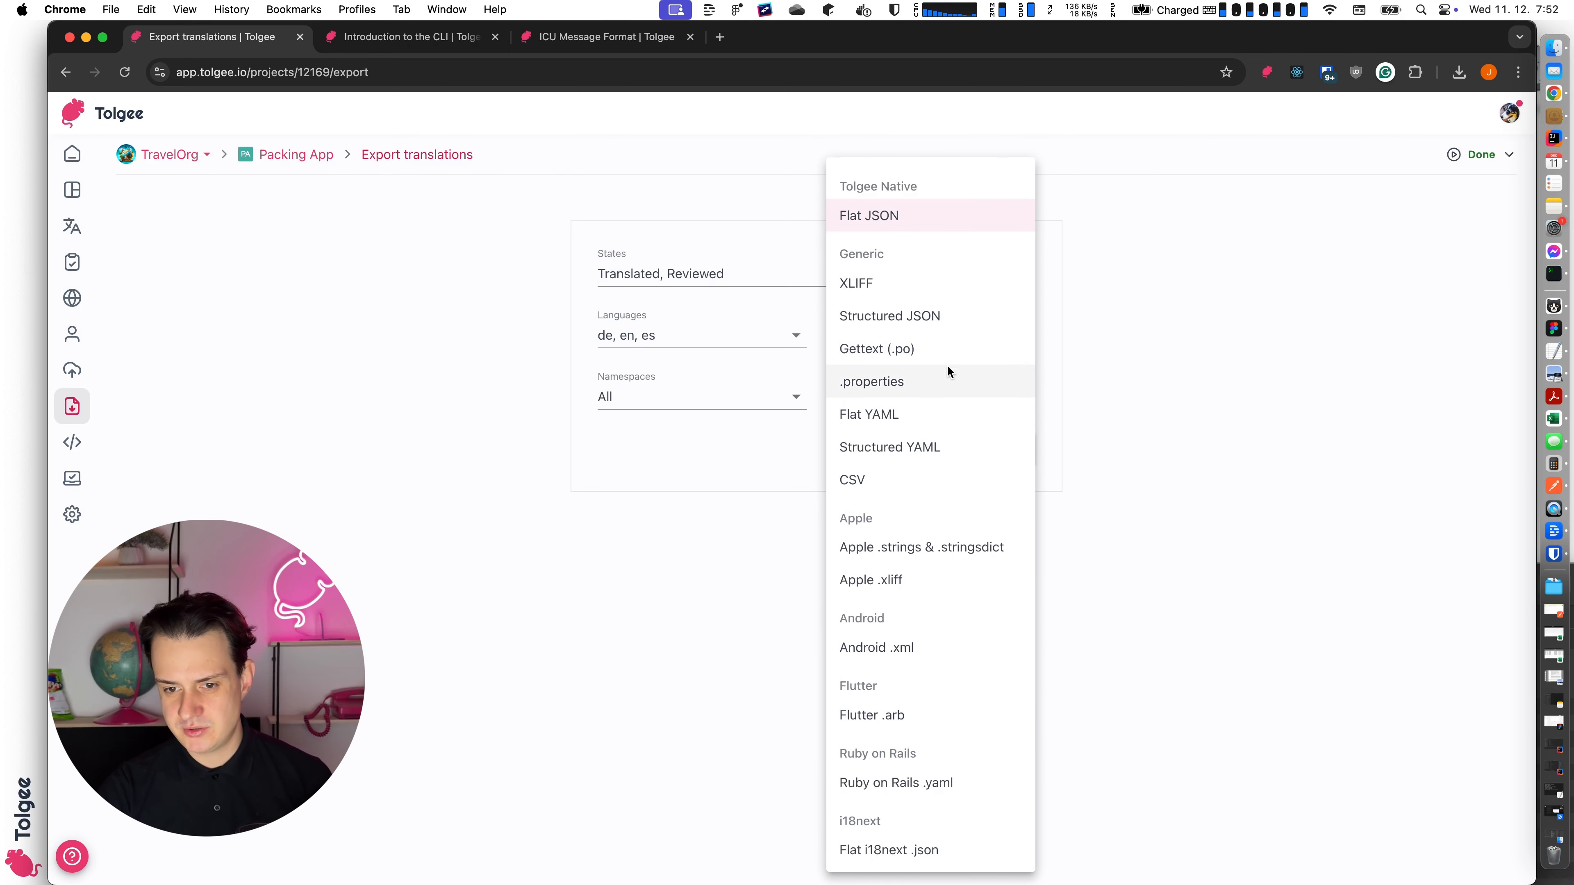
click(922, 649)
click(990, 449)
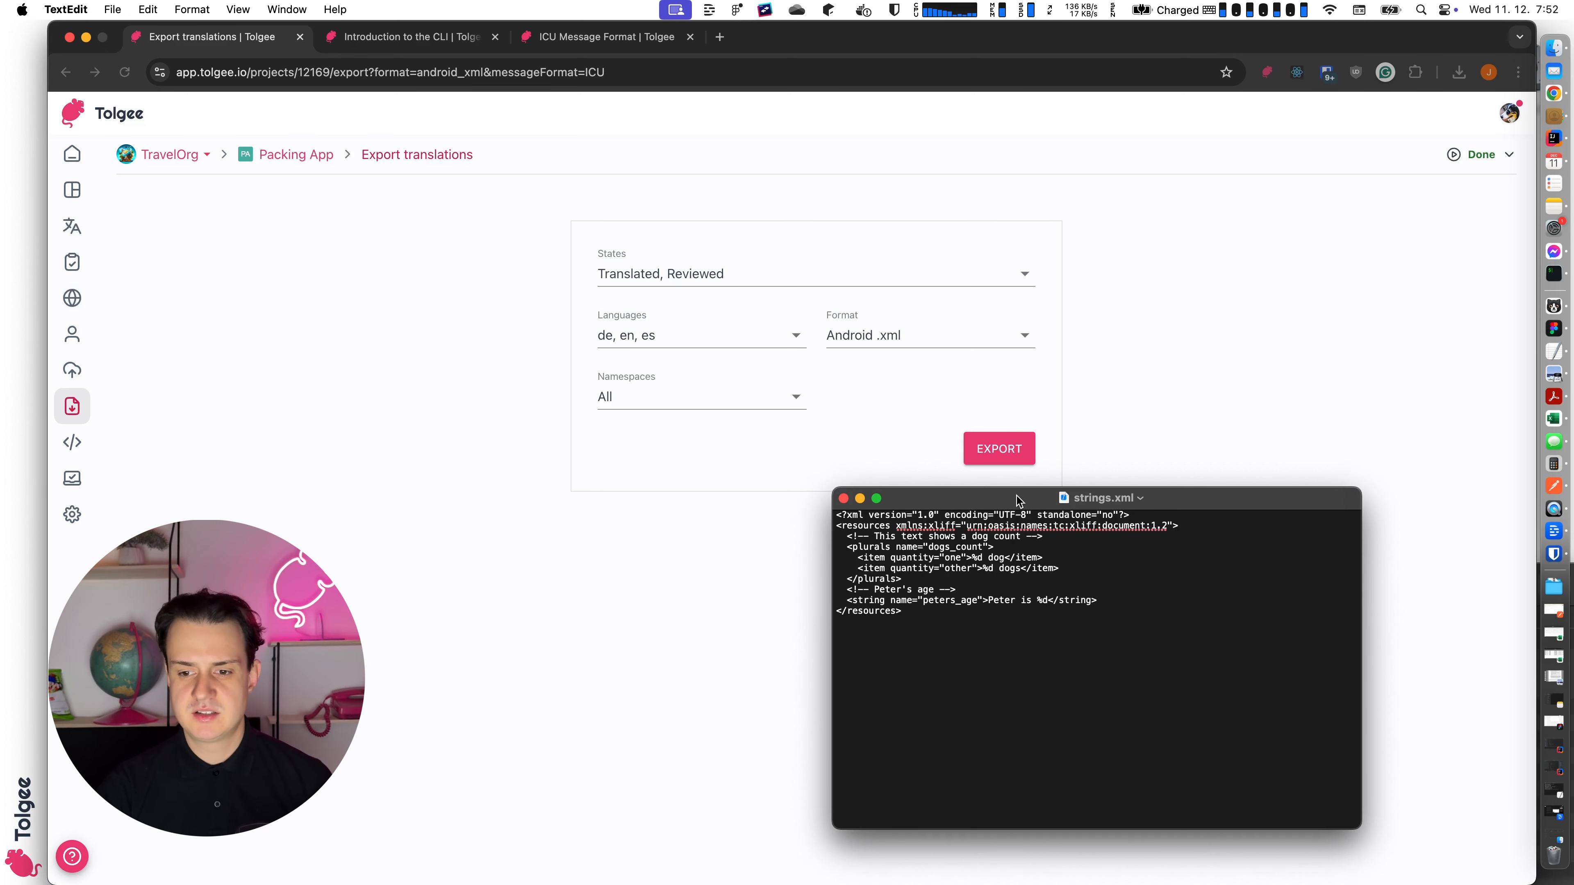
click(977, 559)
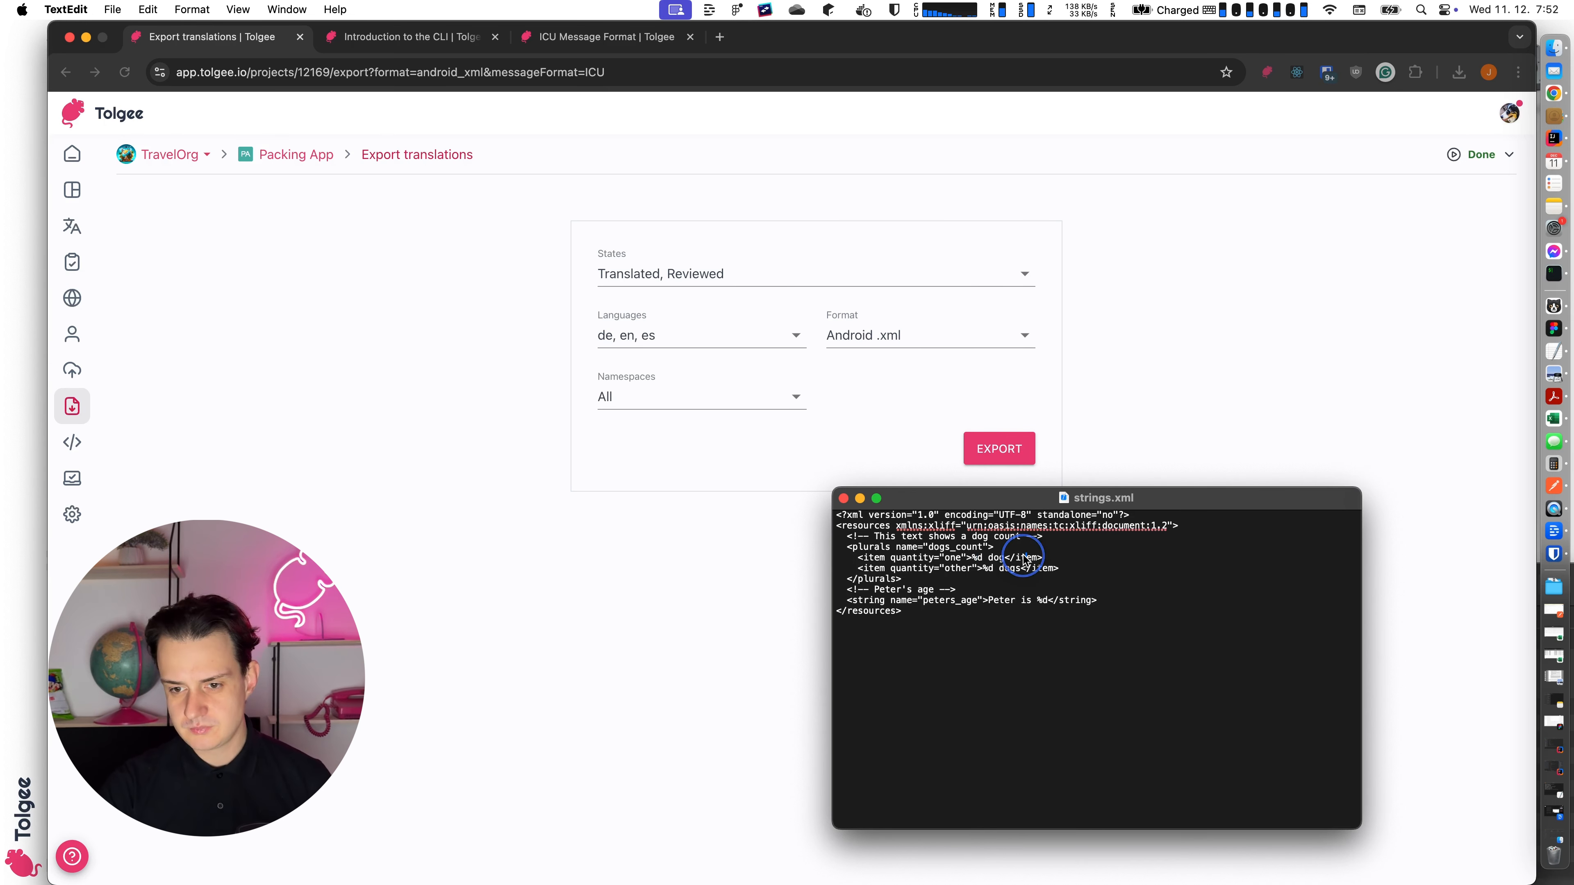
click(603, 529)
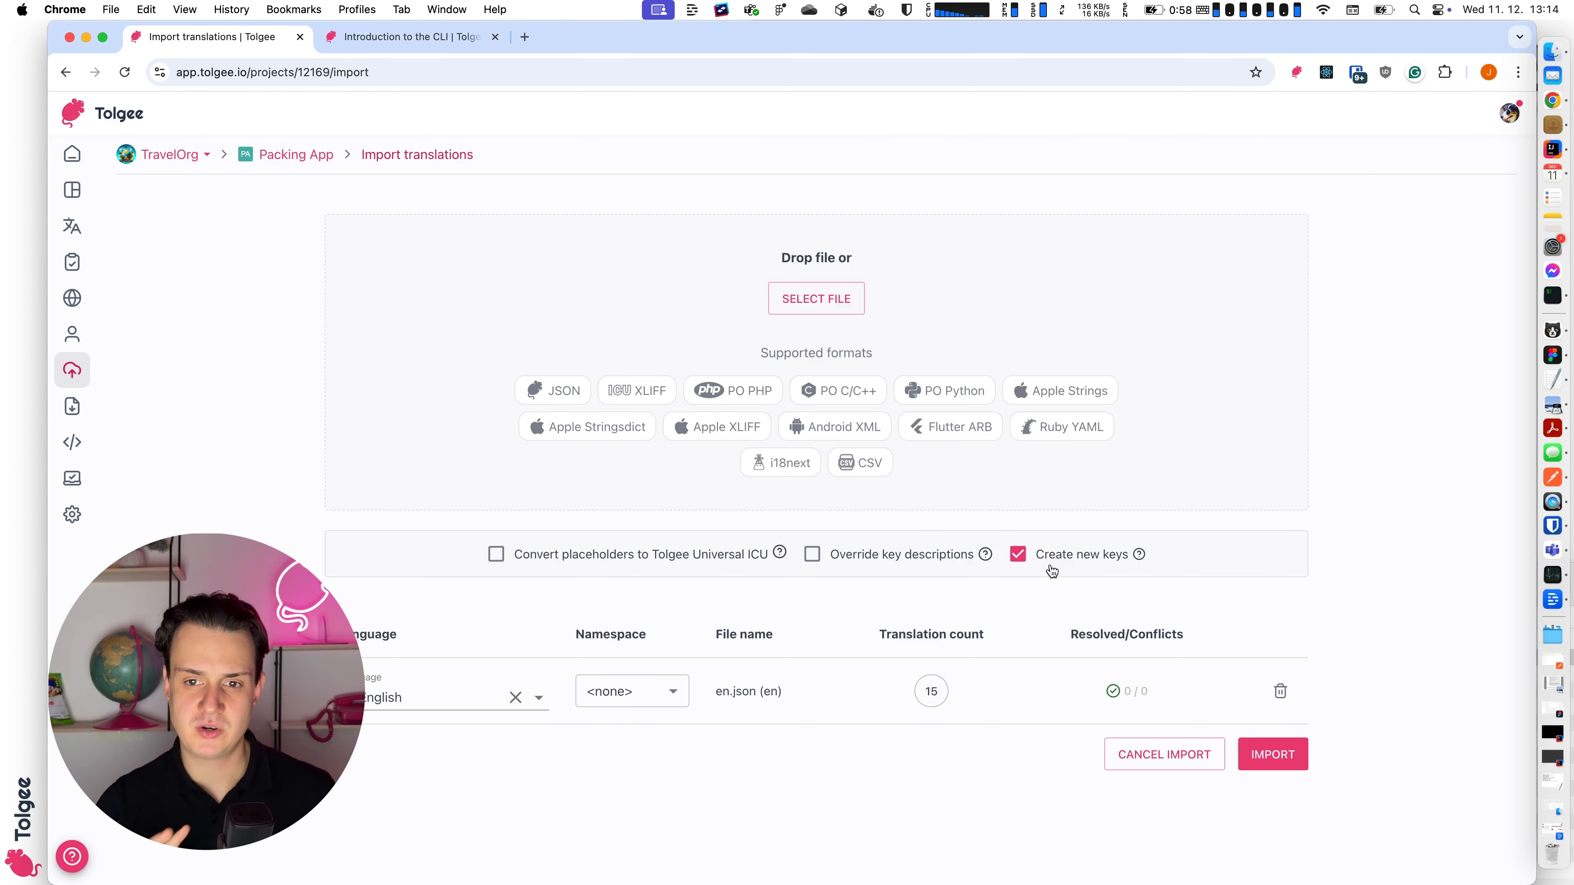
Step: Turn off creating new keys for the en.json import, view its translations preview and turn the option back on
click(1075, 555)
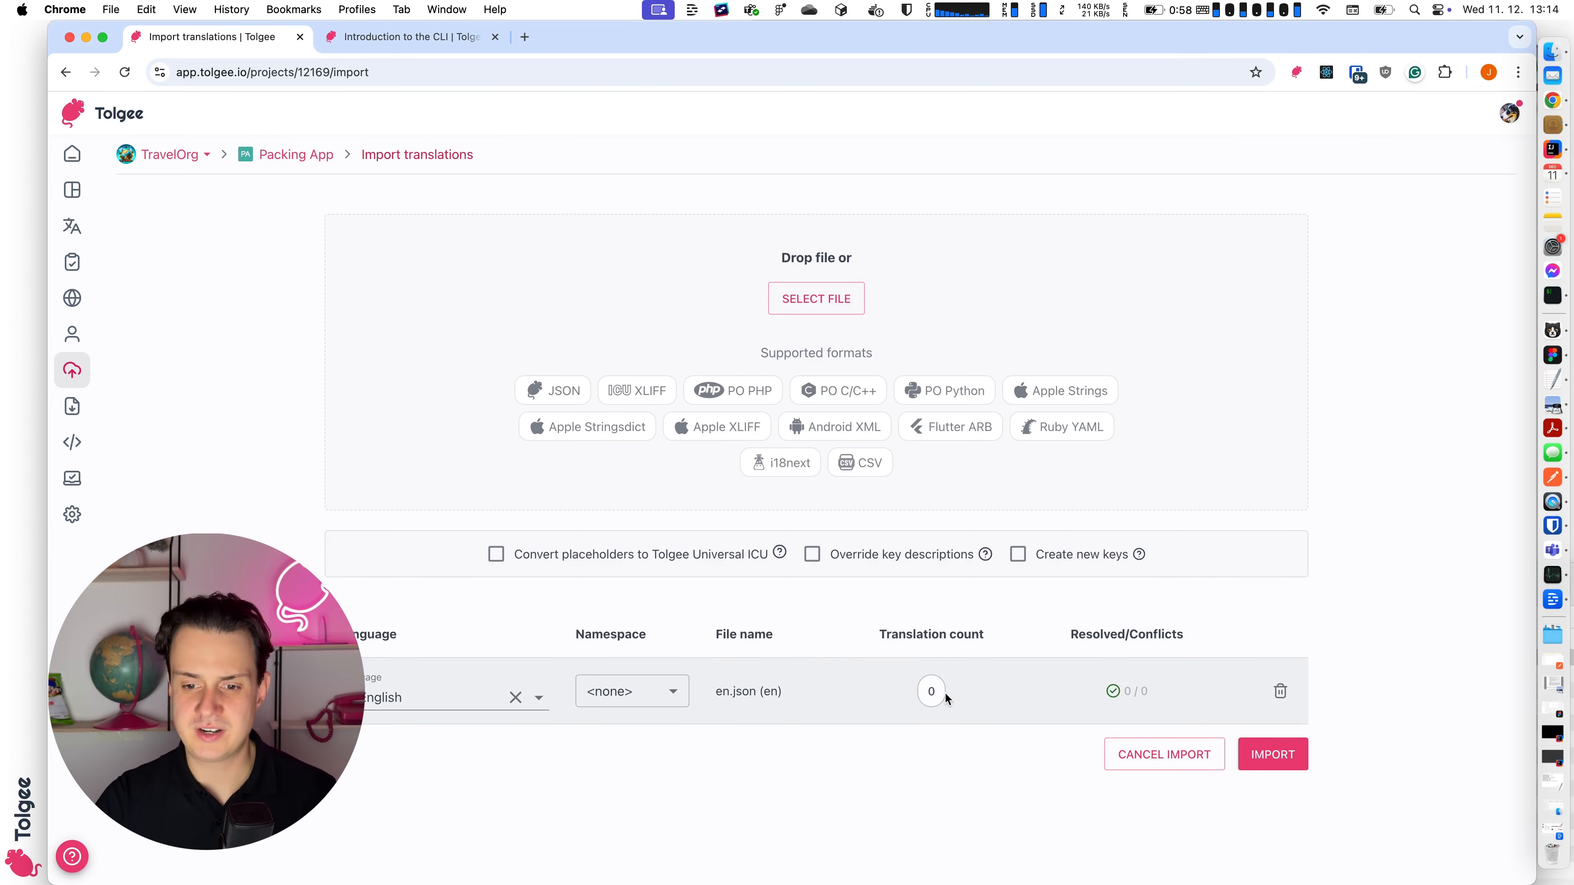
click(932, 692)
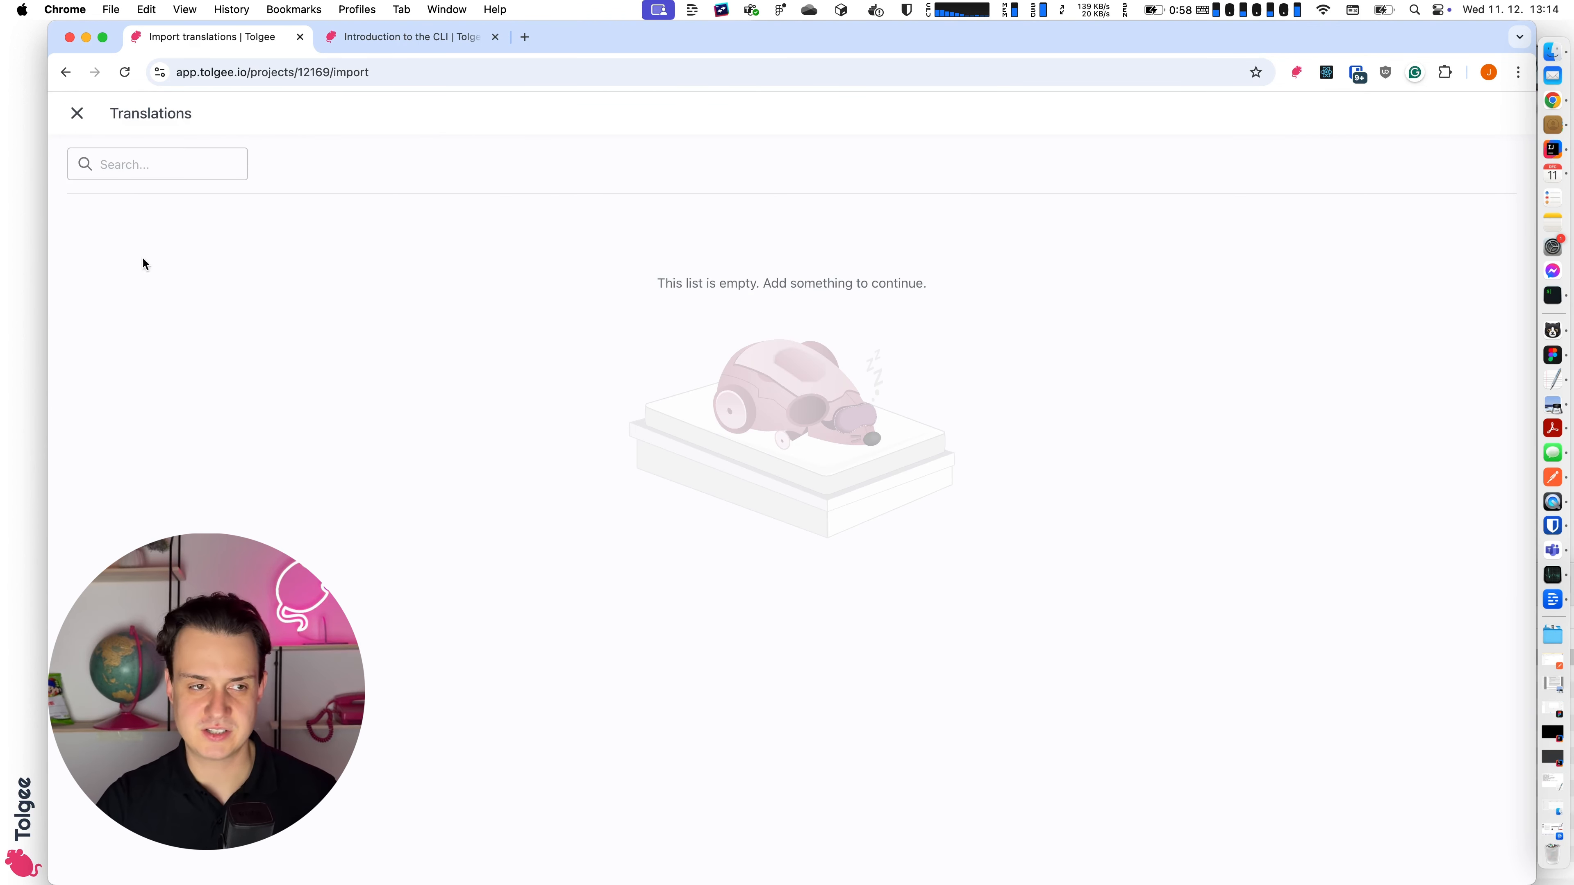
click(80, 112)
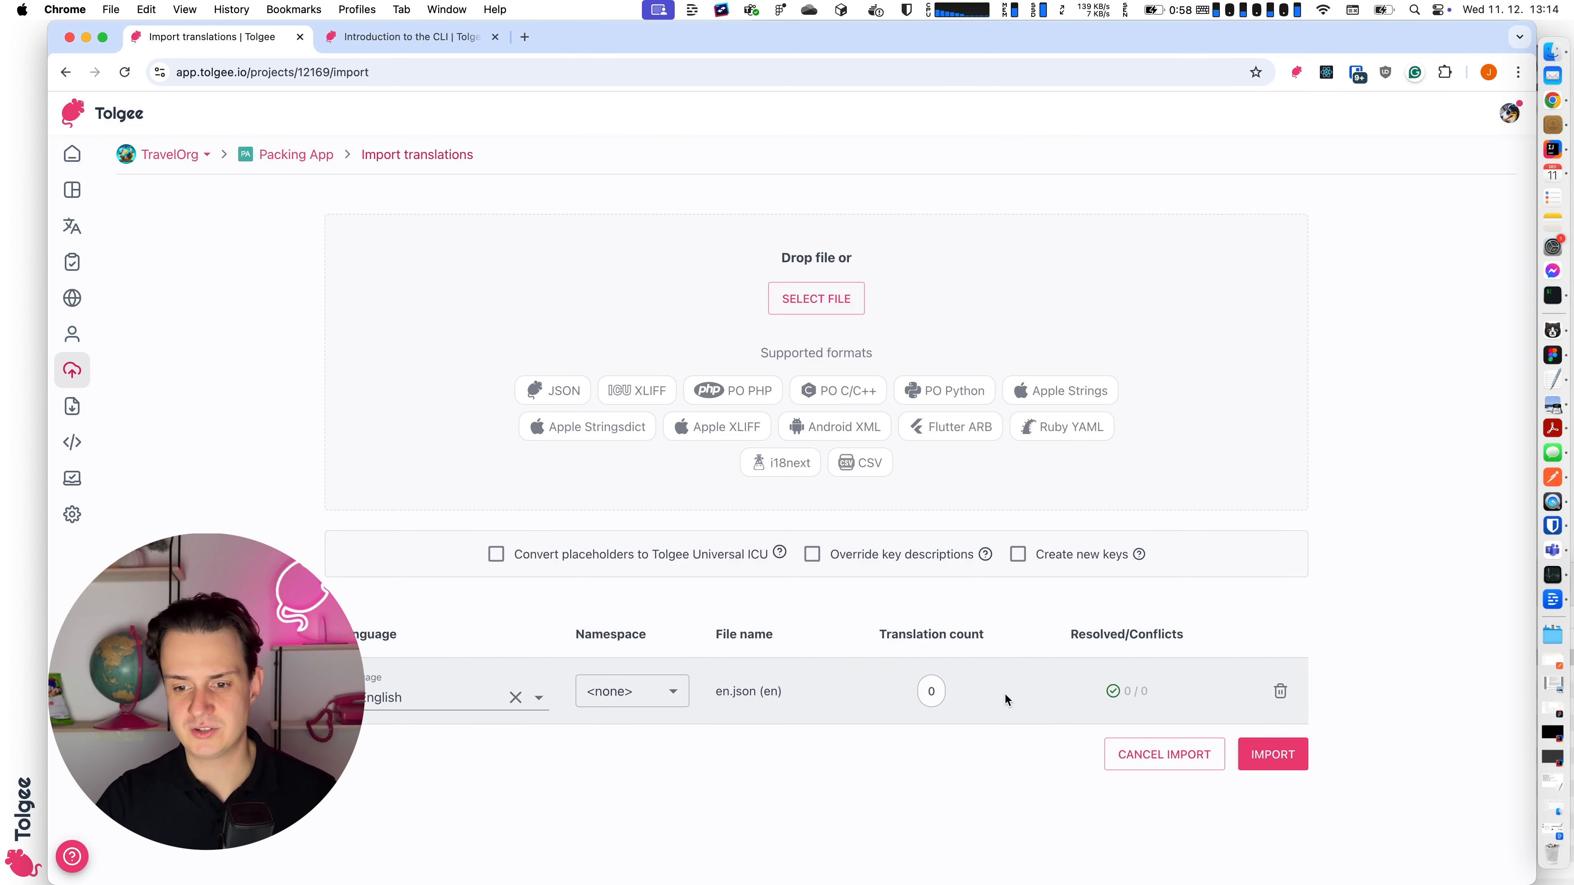
click(1018, 554)
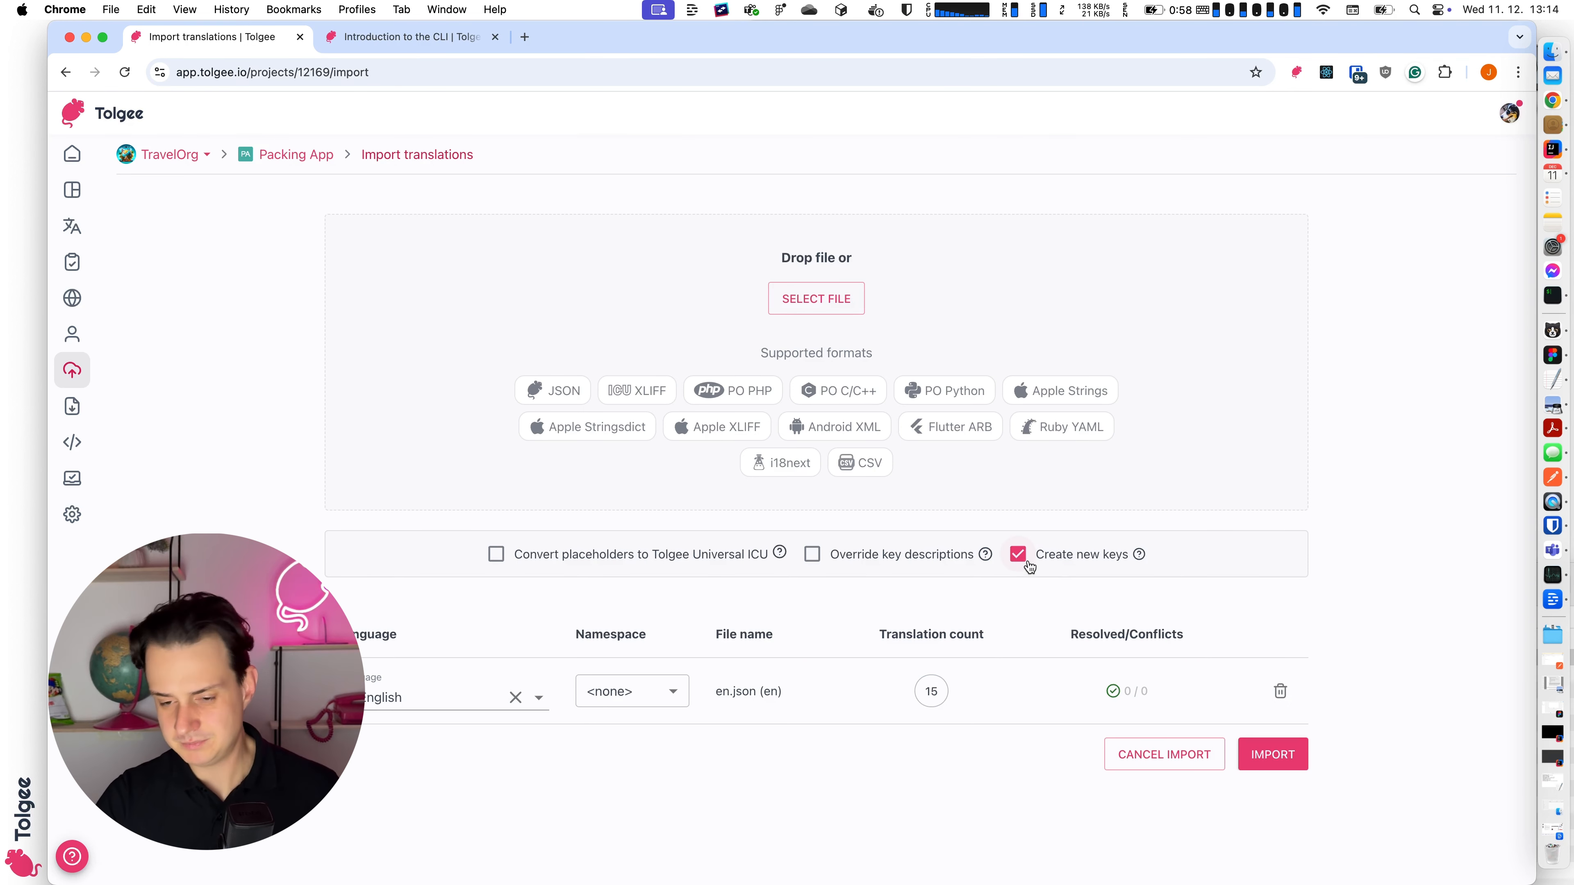